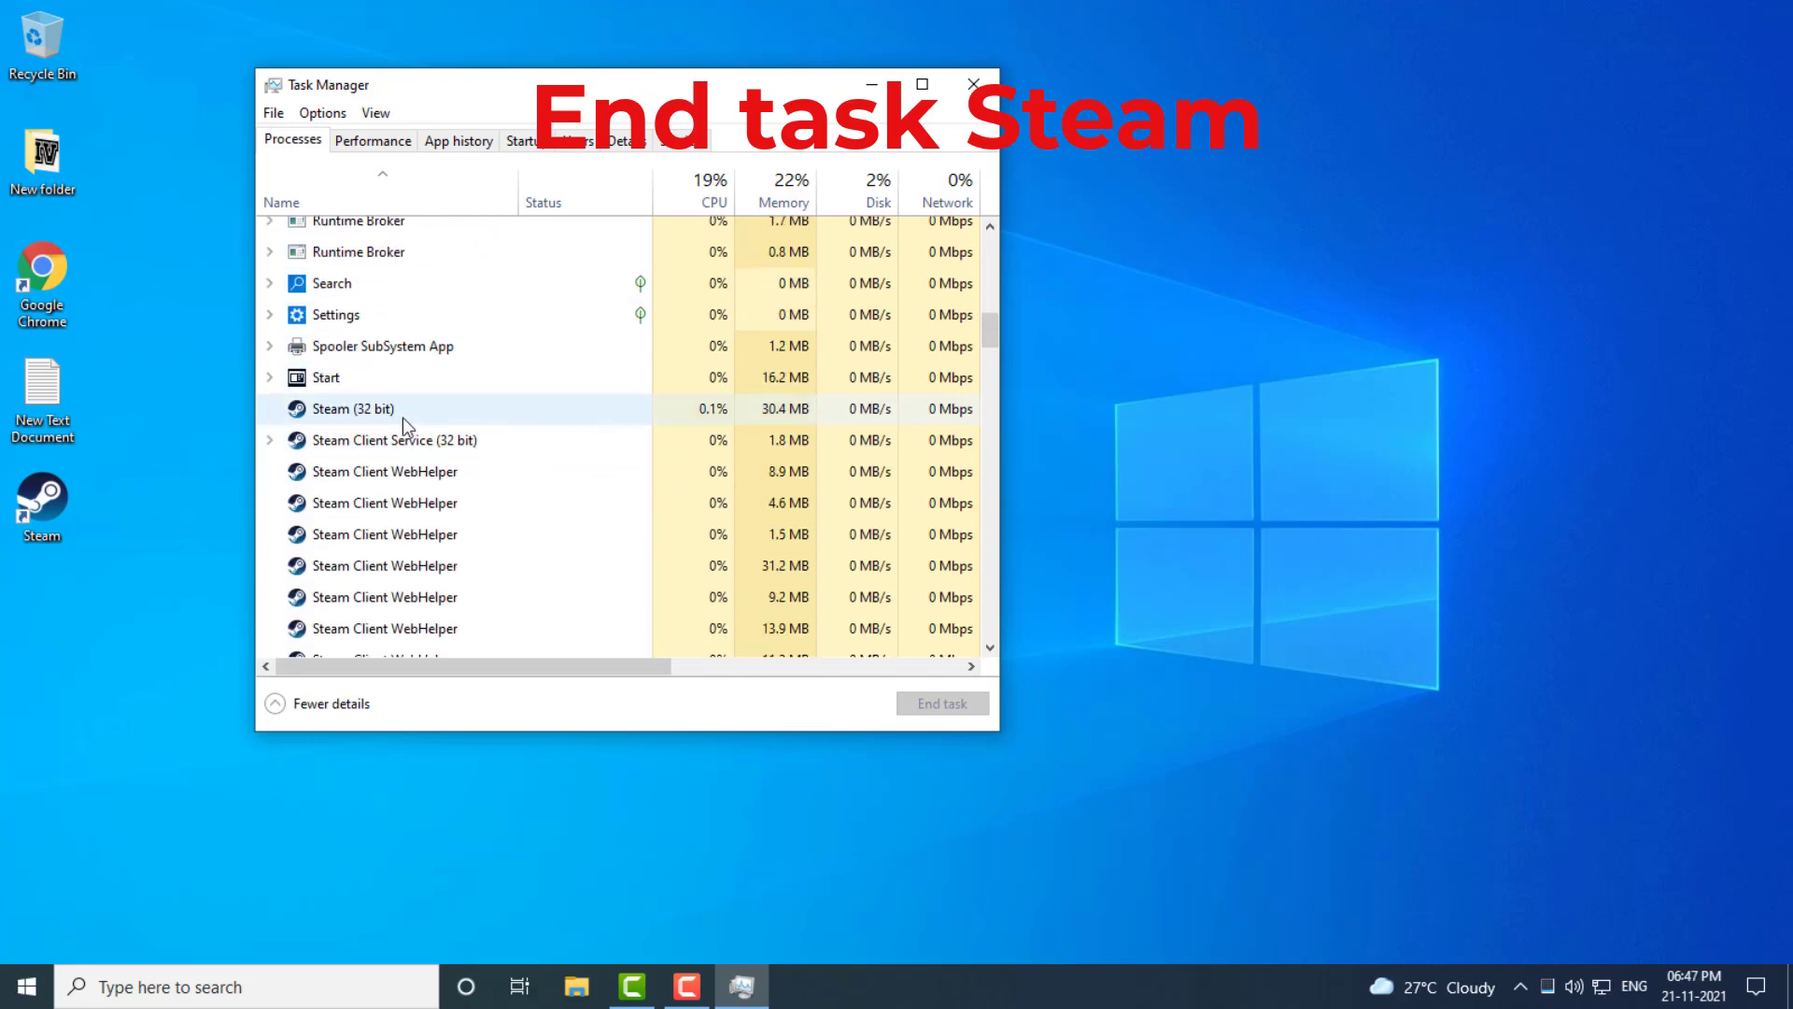
Step: End the Steam (32 bit) process in Task Manager and close Task Manager
click(401, 414)
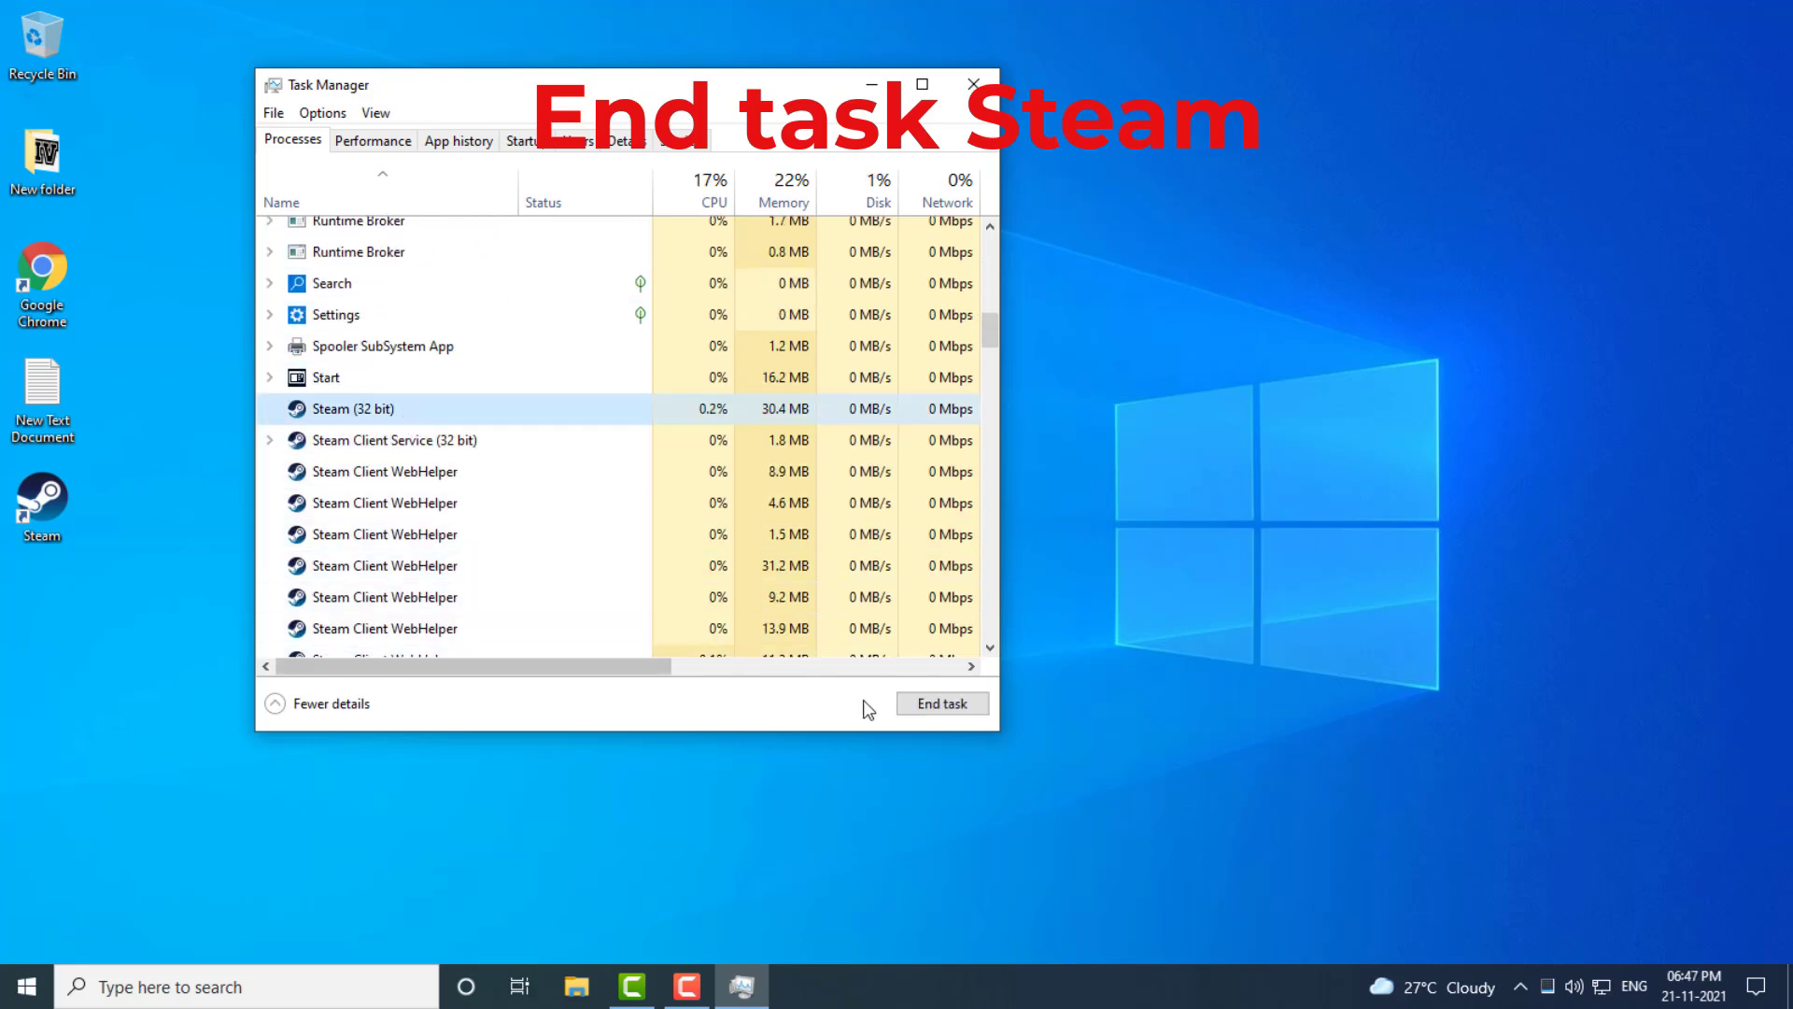
click(944, 706)
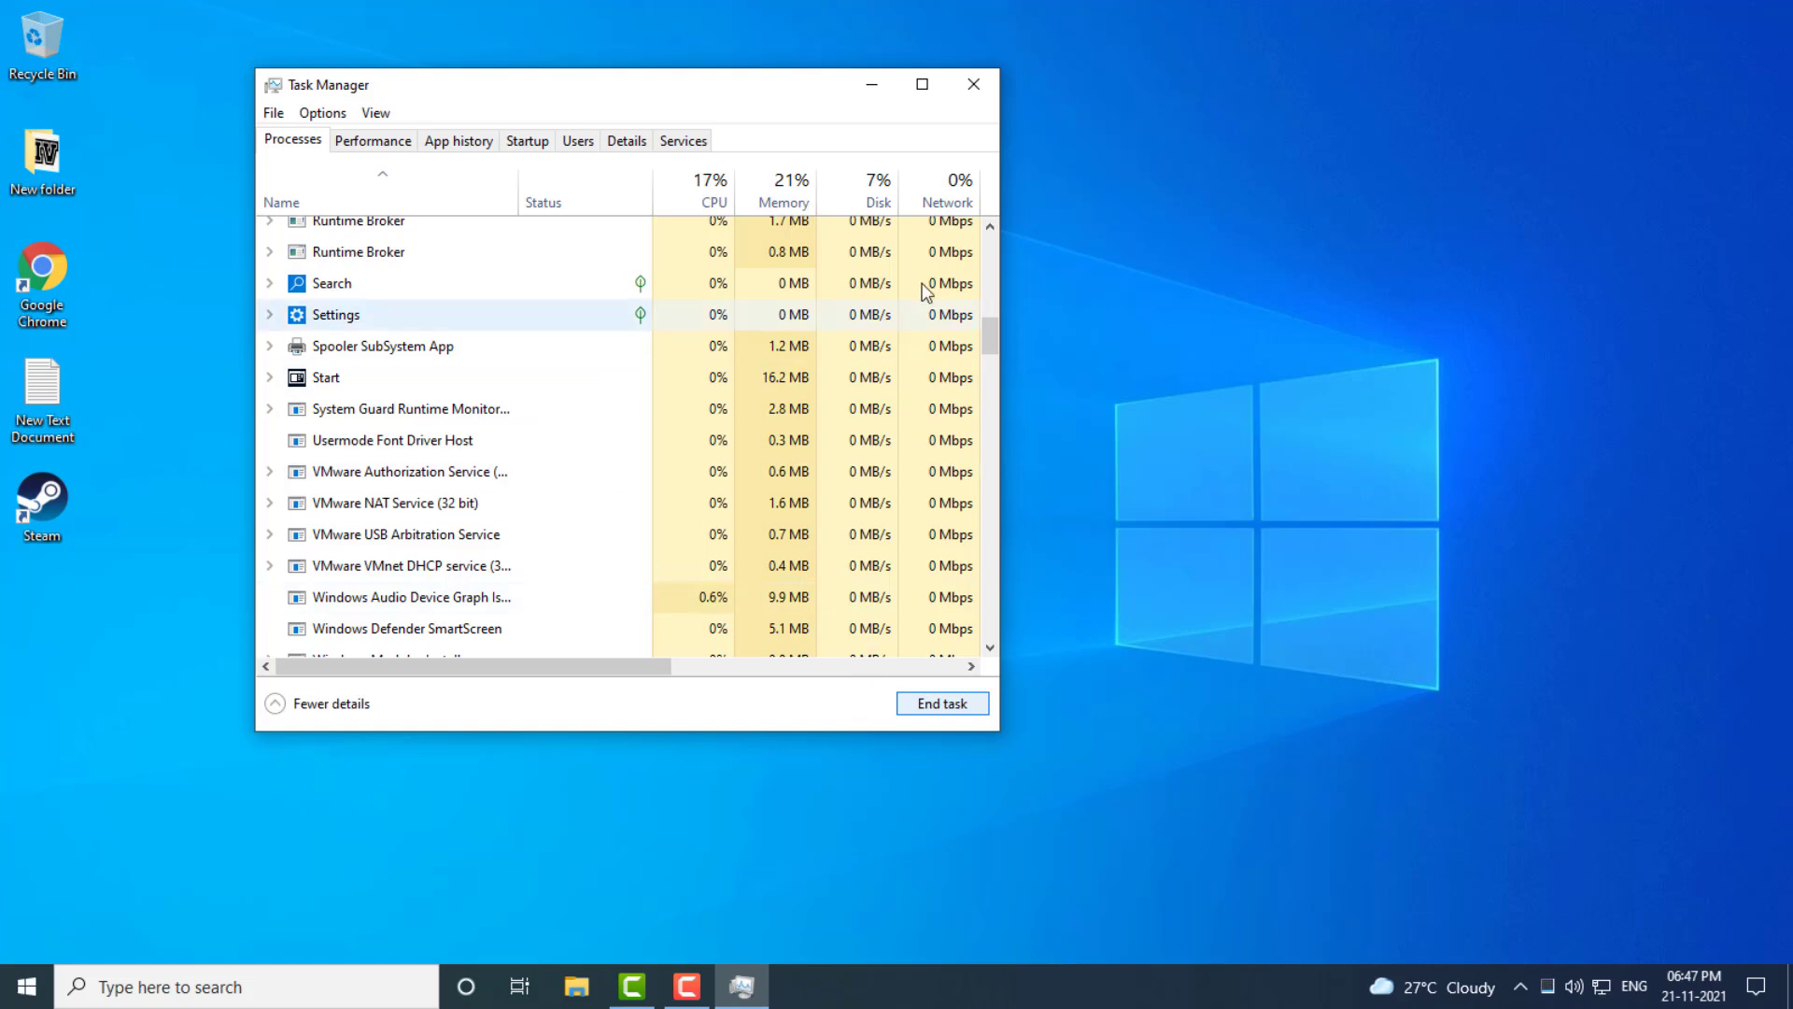
click(972, 85)
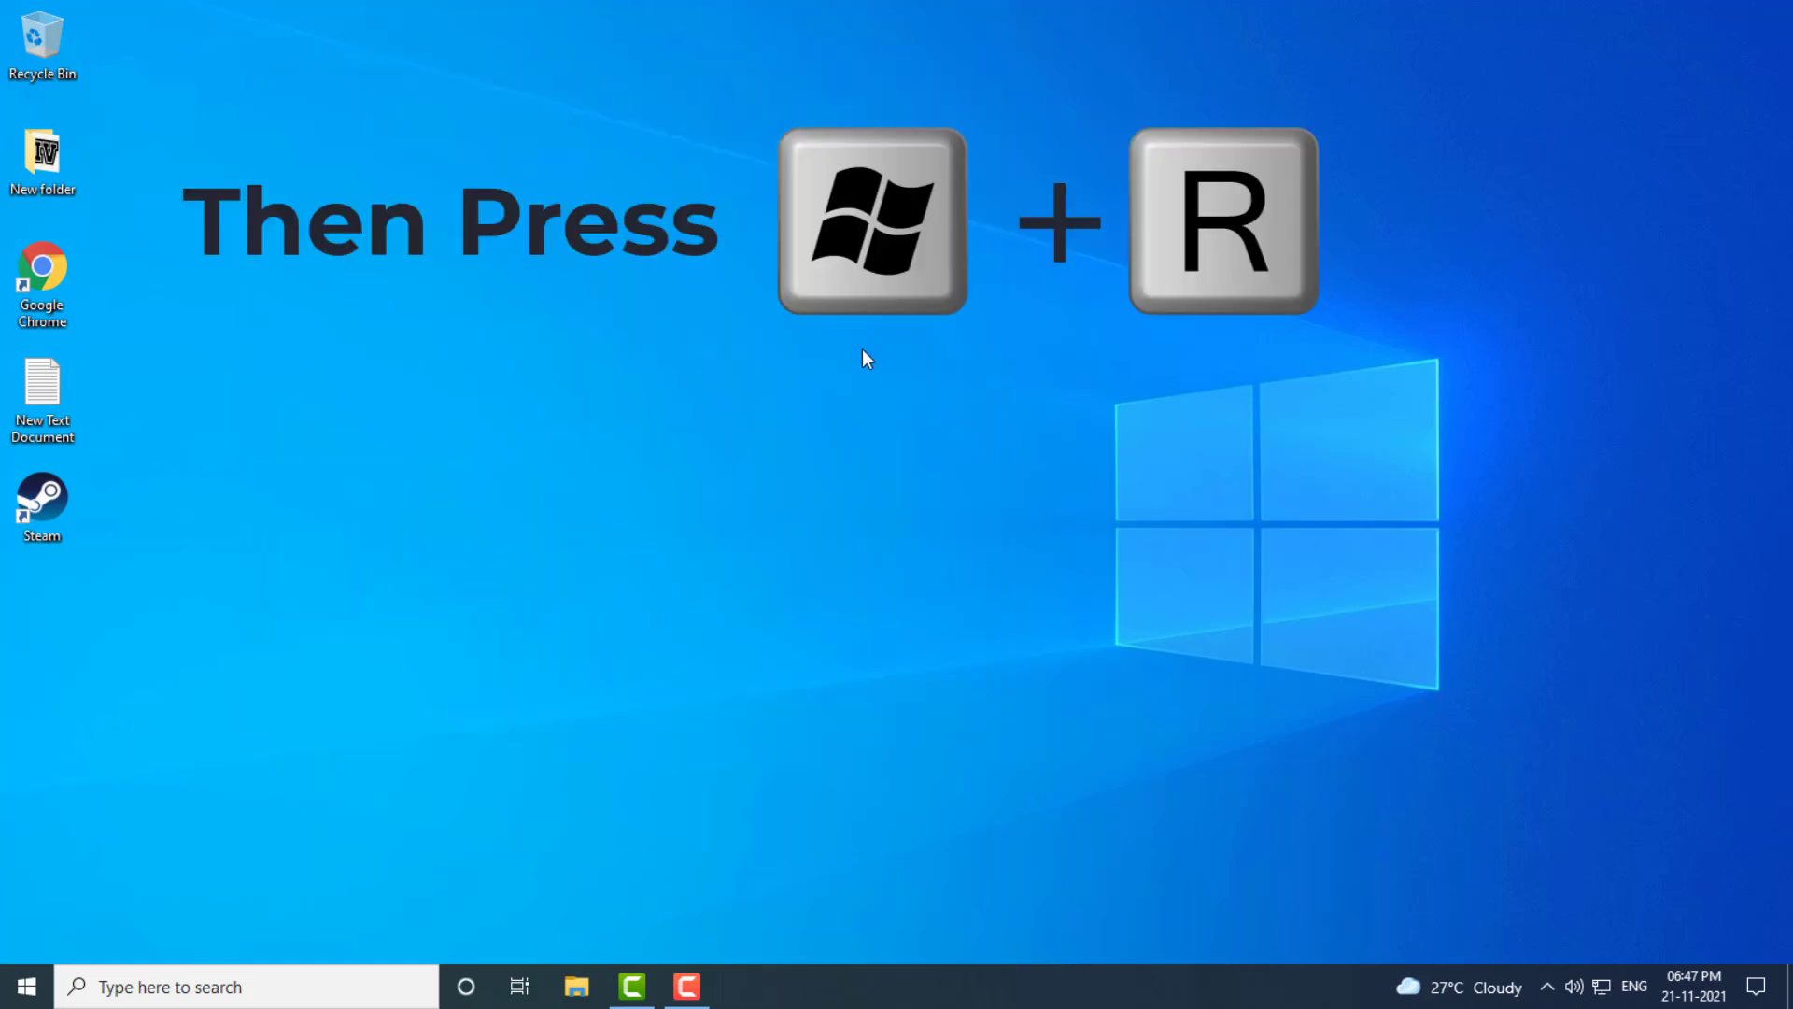
Step: Open the local application data folder by running %localappdata% from the Run dialog
key(super+r)
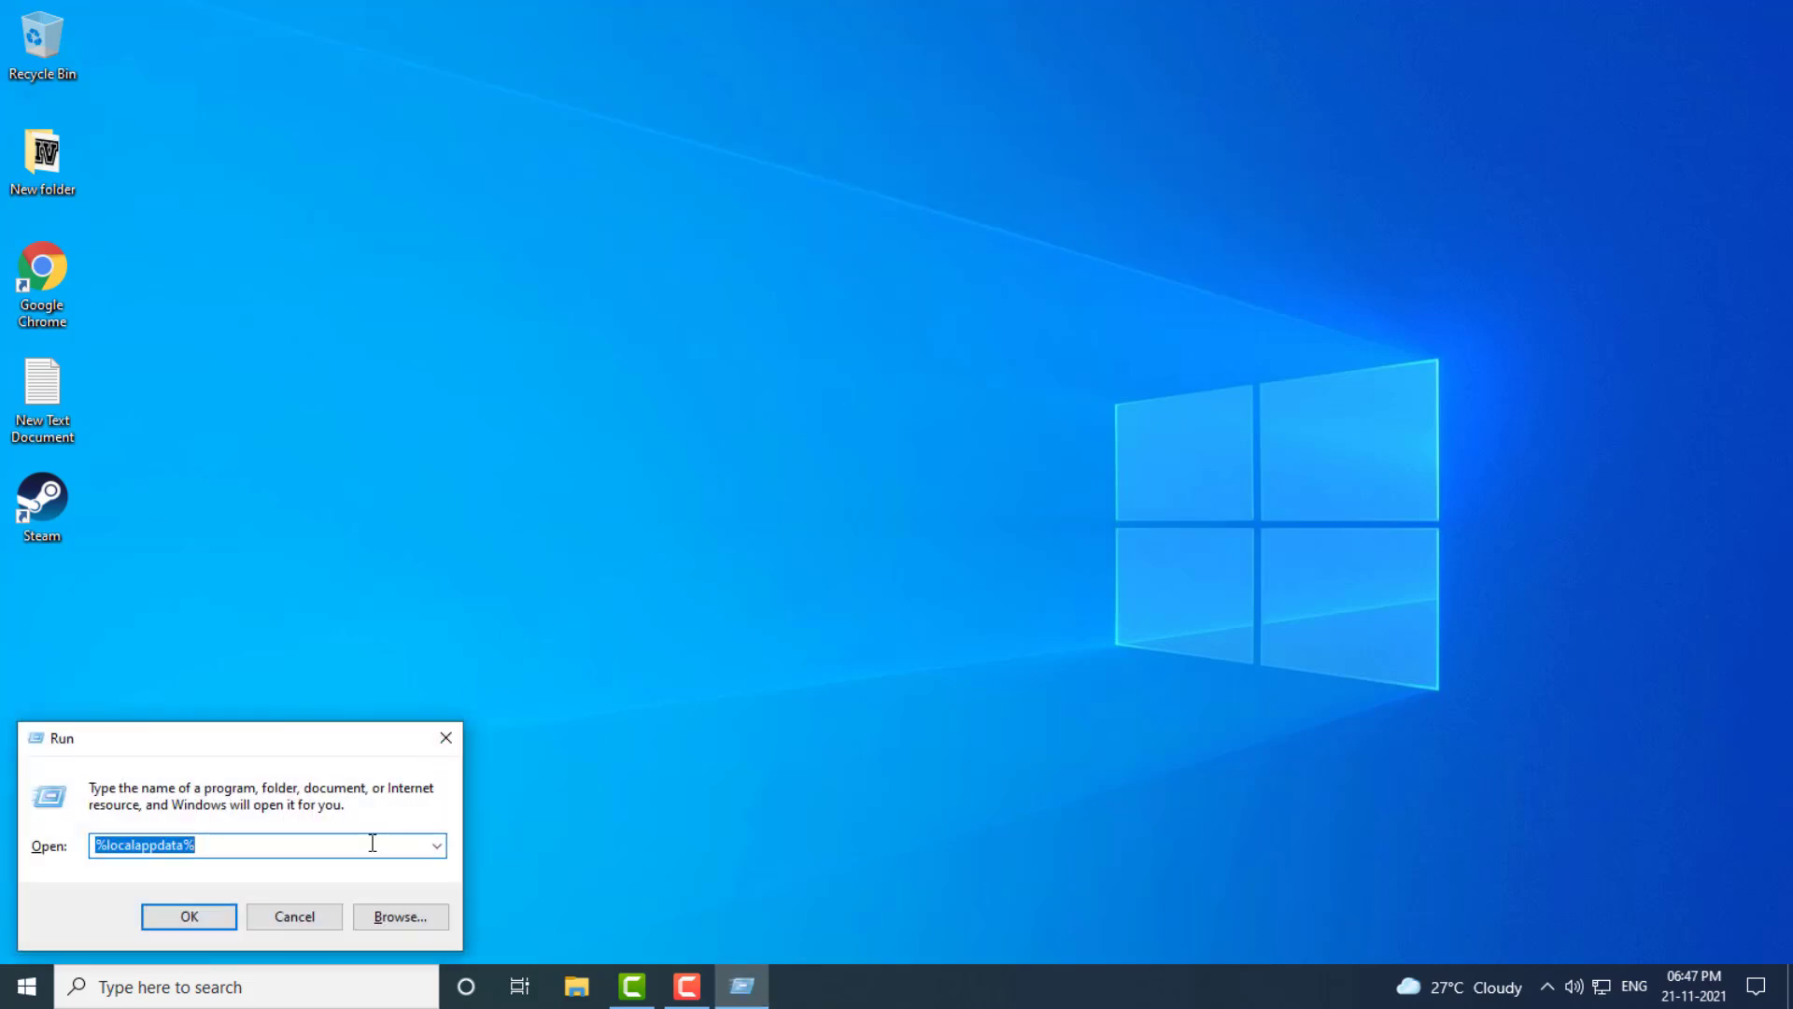
key(BackSpace)
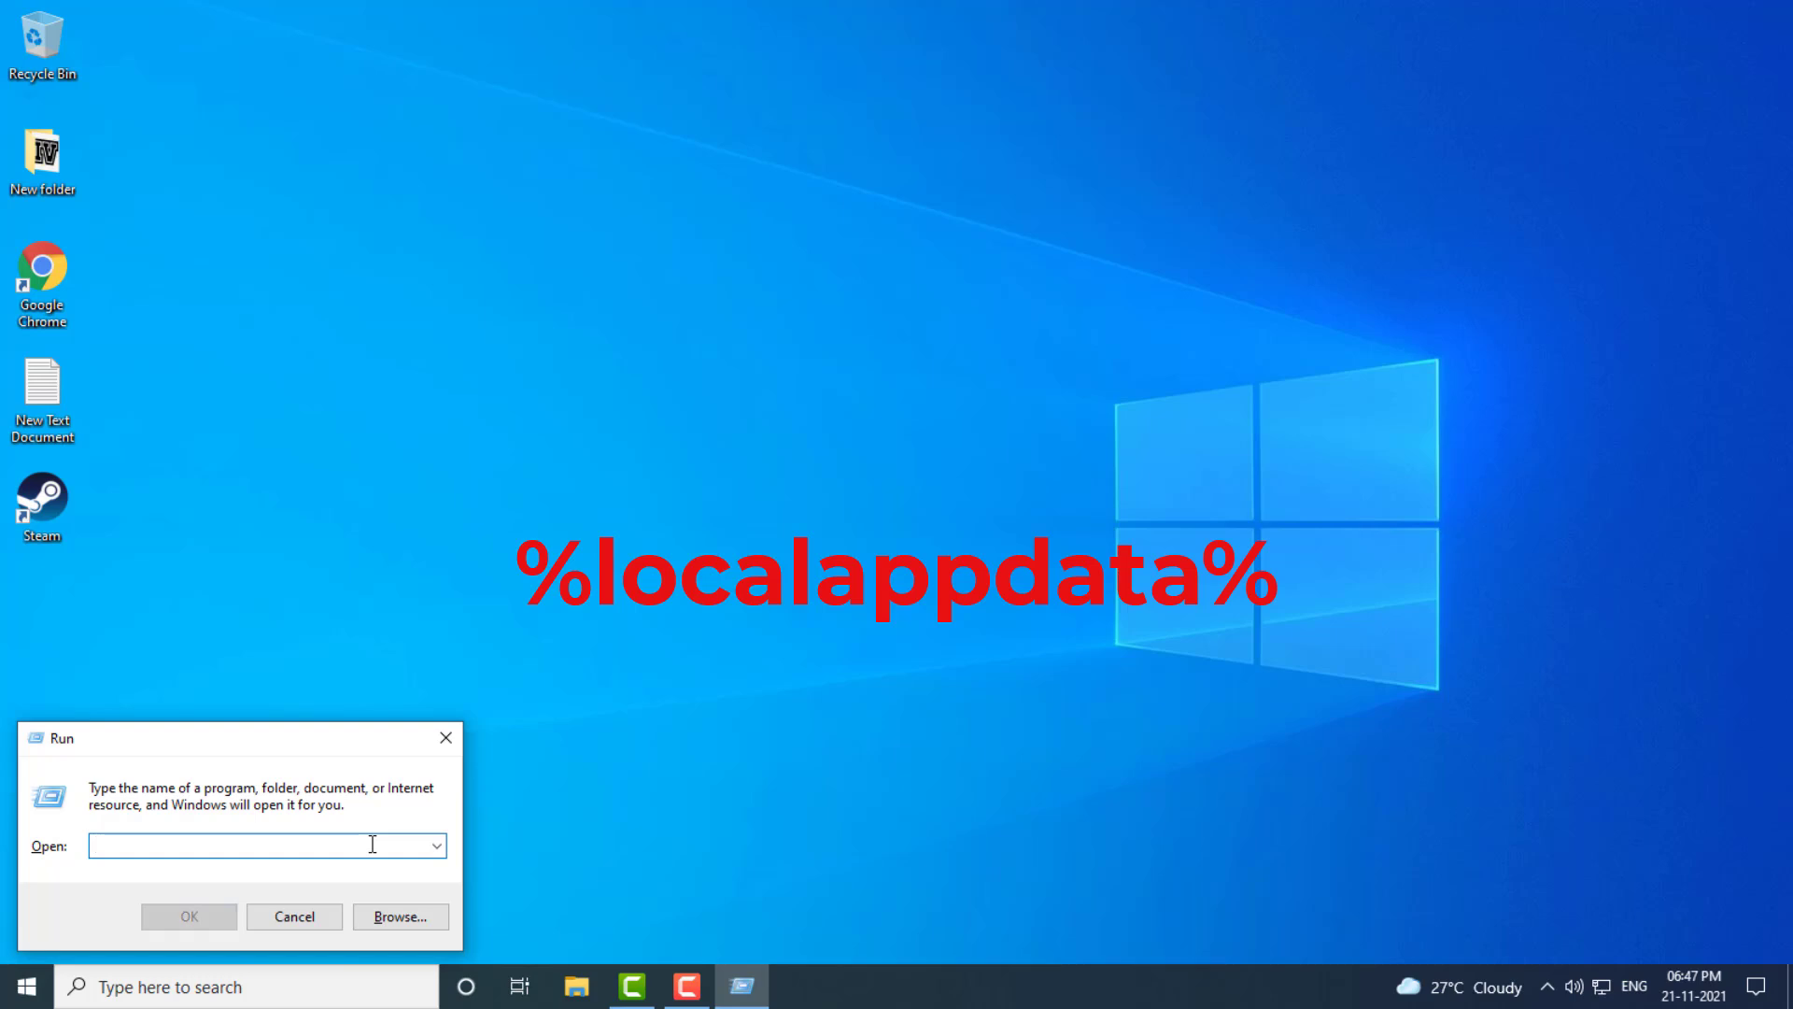
text(%)
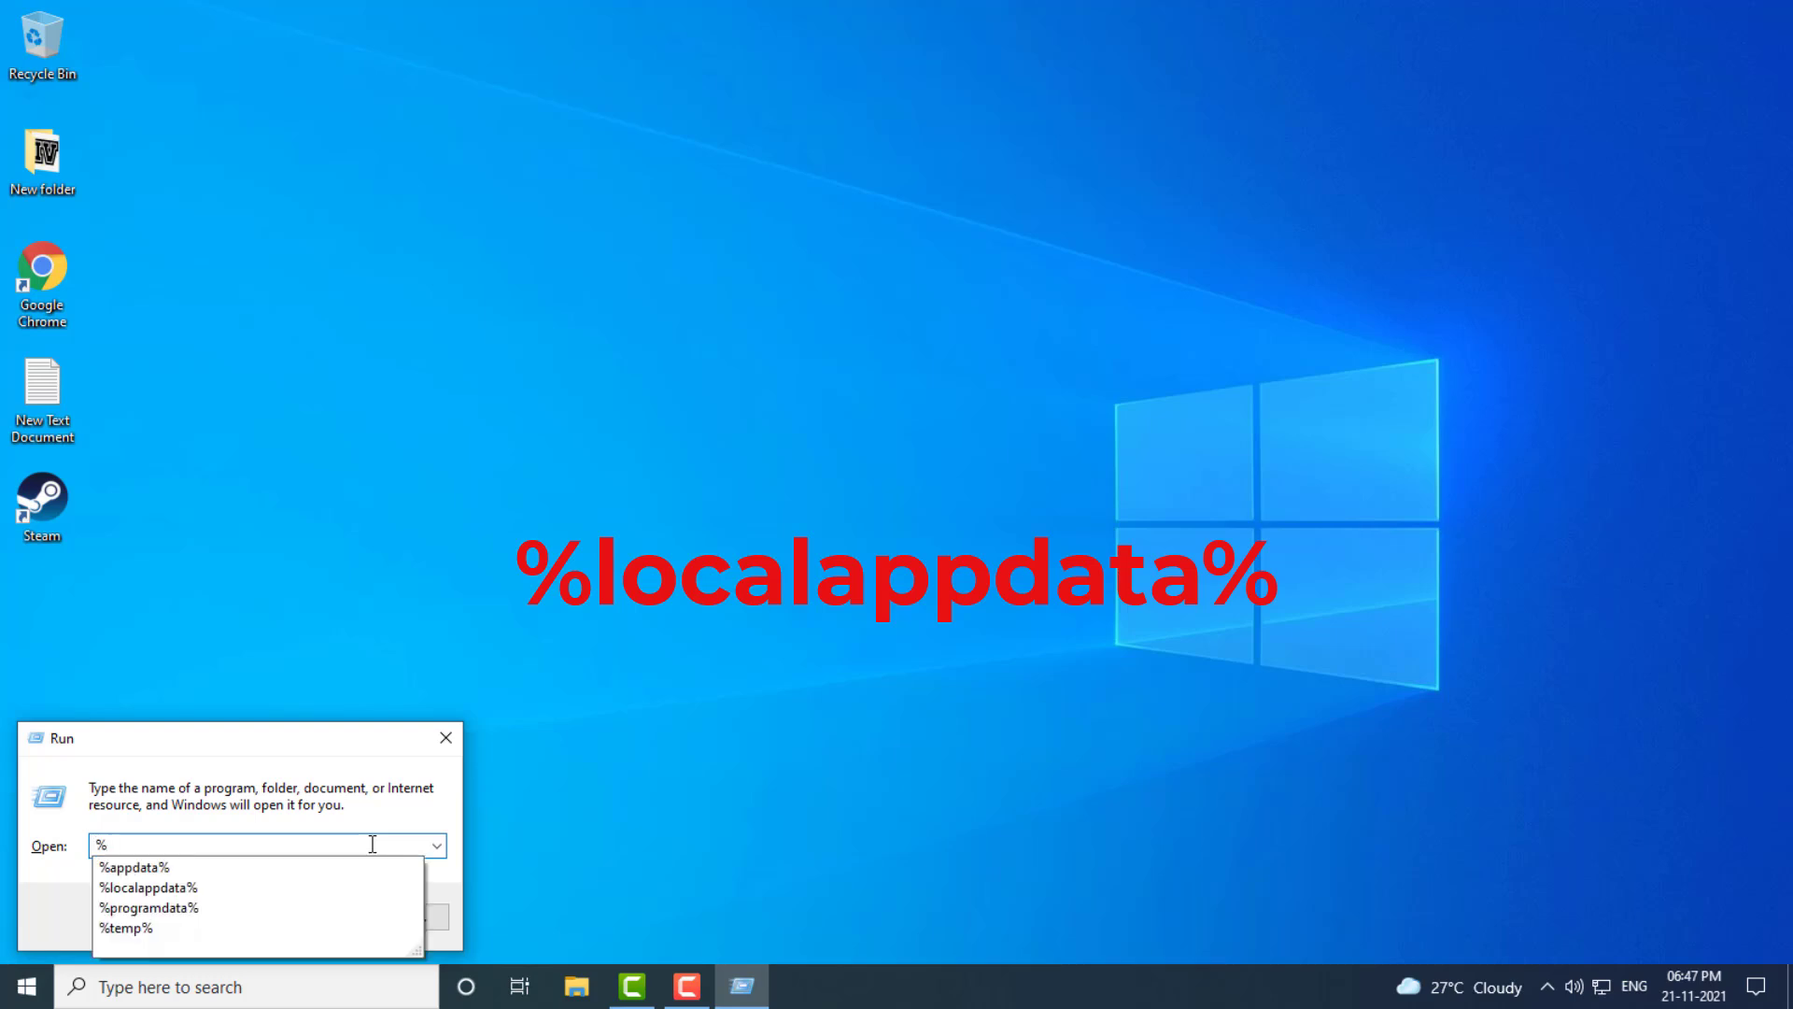
text(loca)
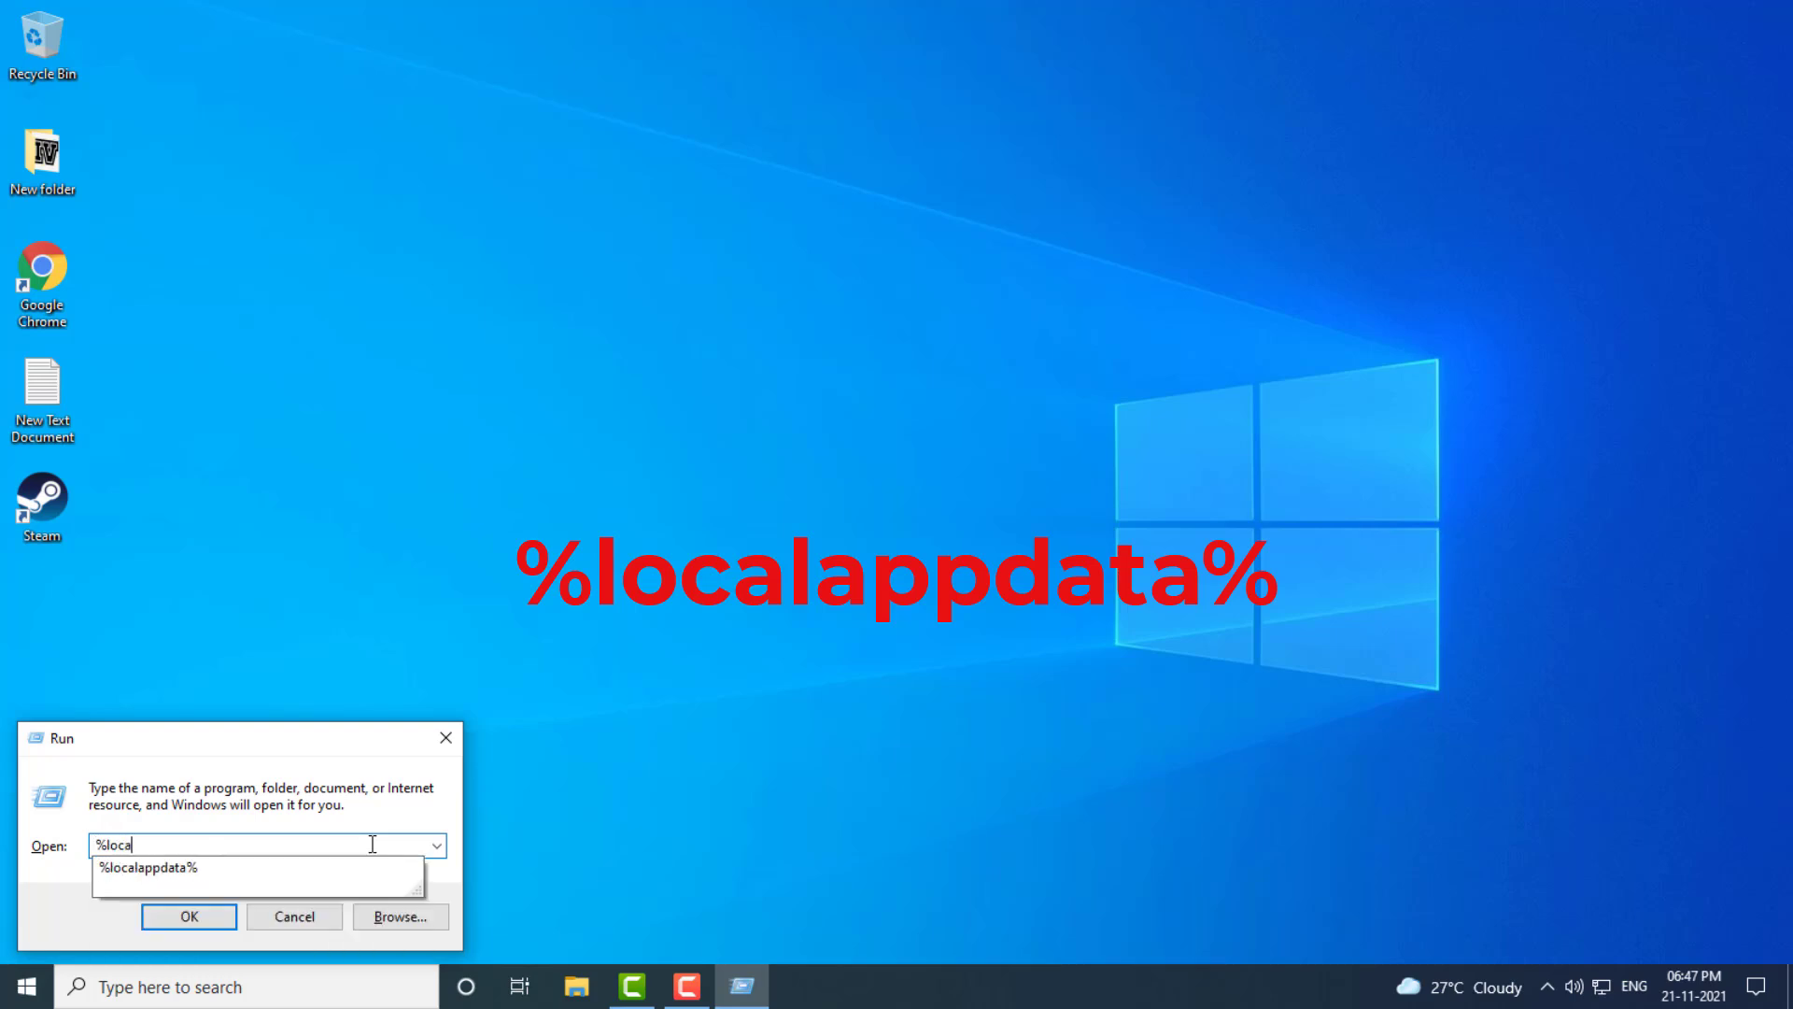
text(lappdata%)
key(Return)
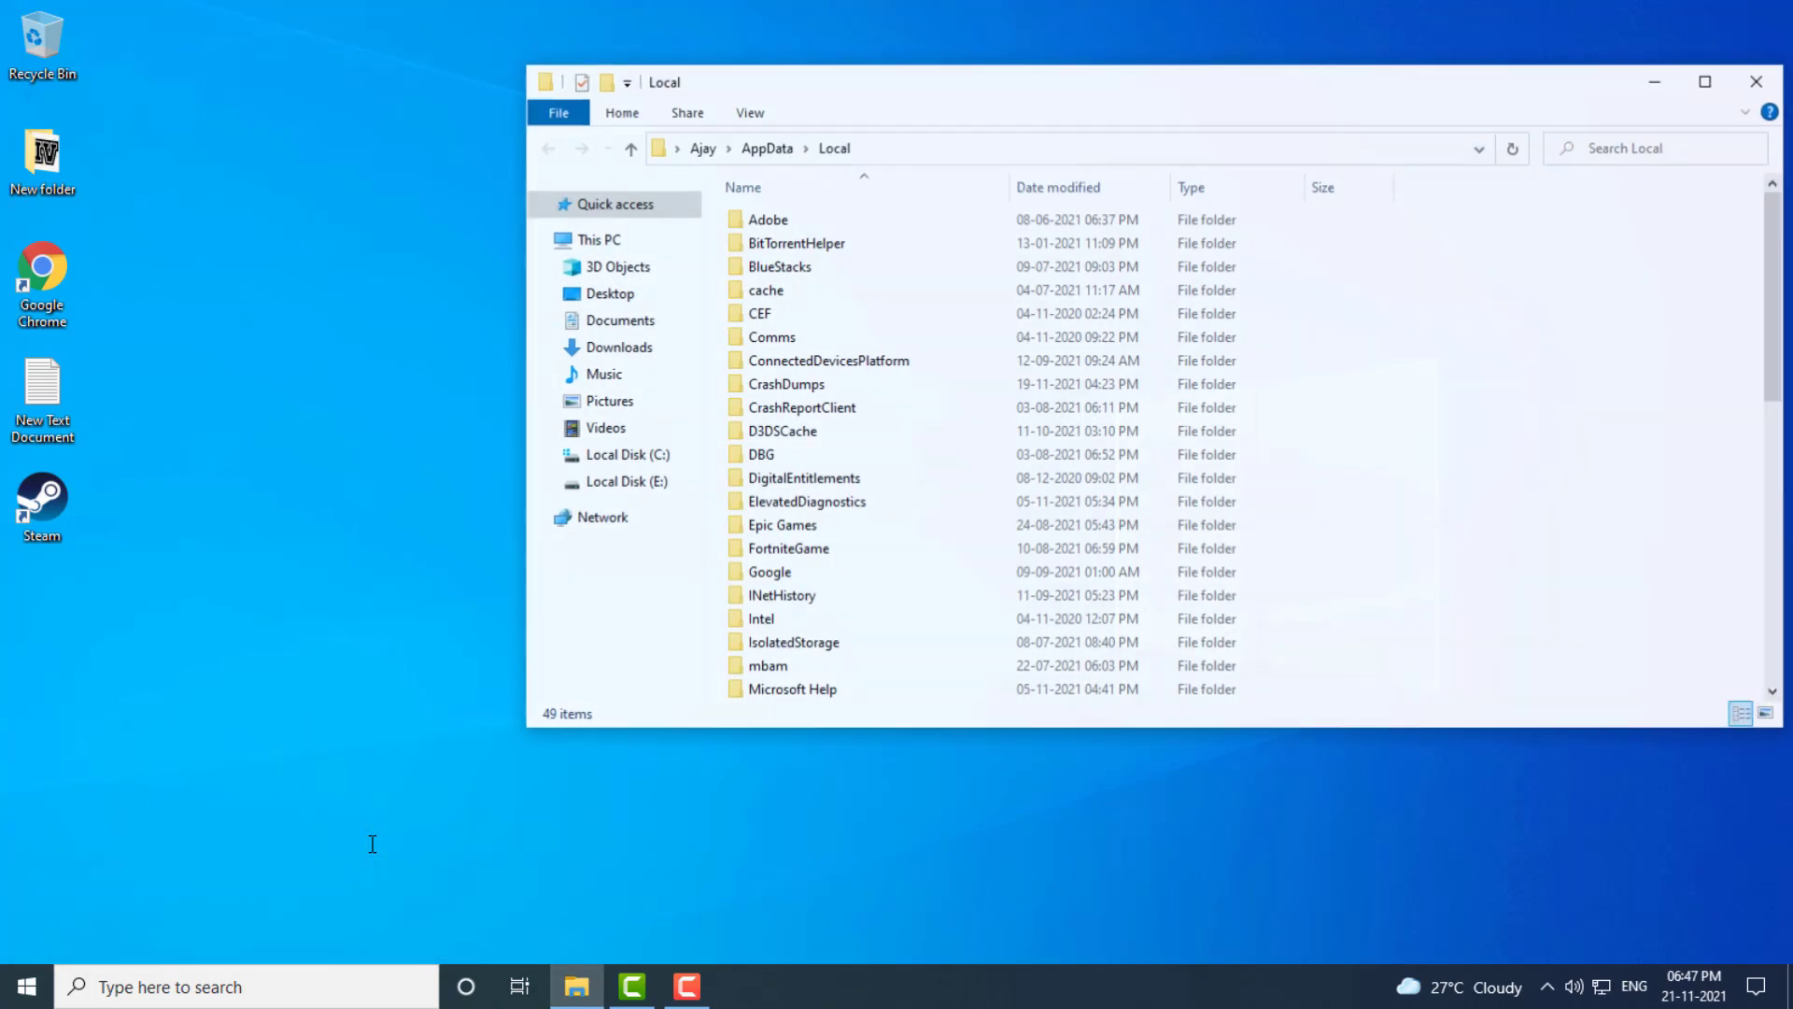
Step: Delete the Steam folder from the AppData Local folder and close the folder window
scroll(783, 618, down, 7)
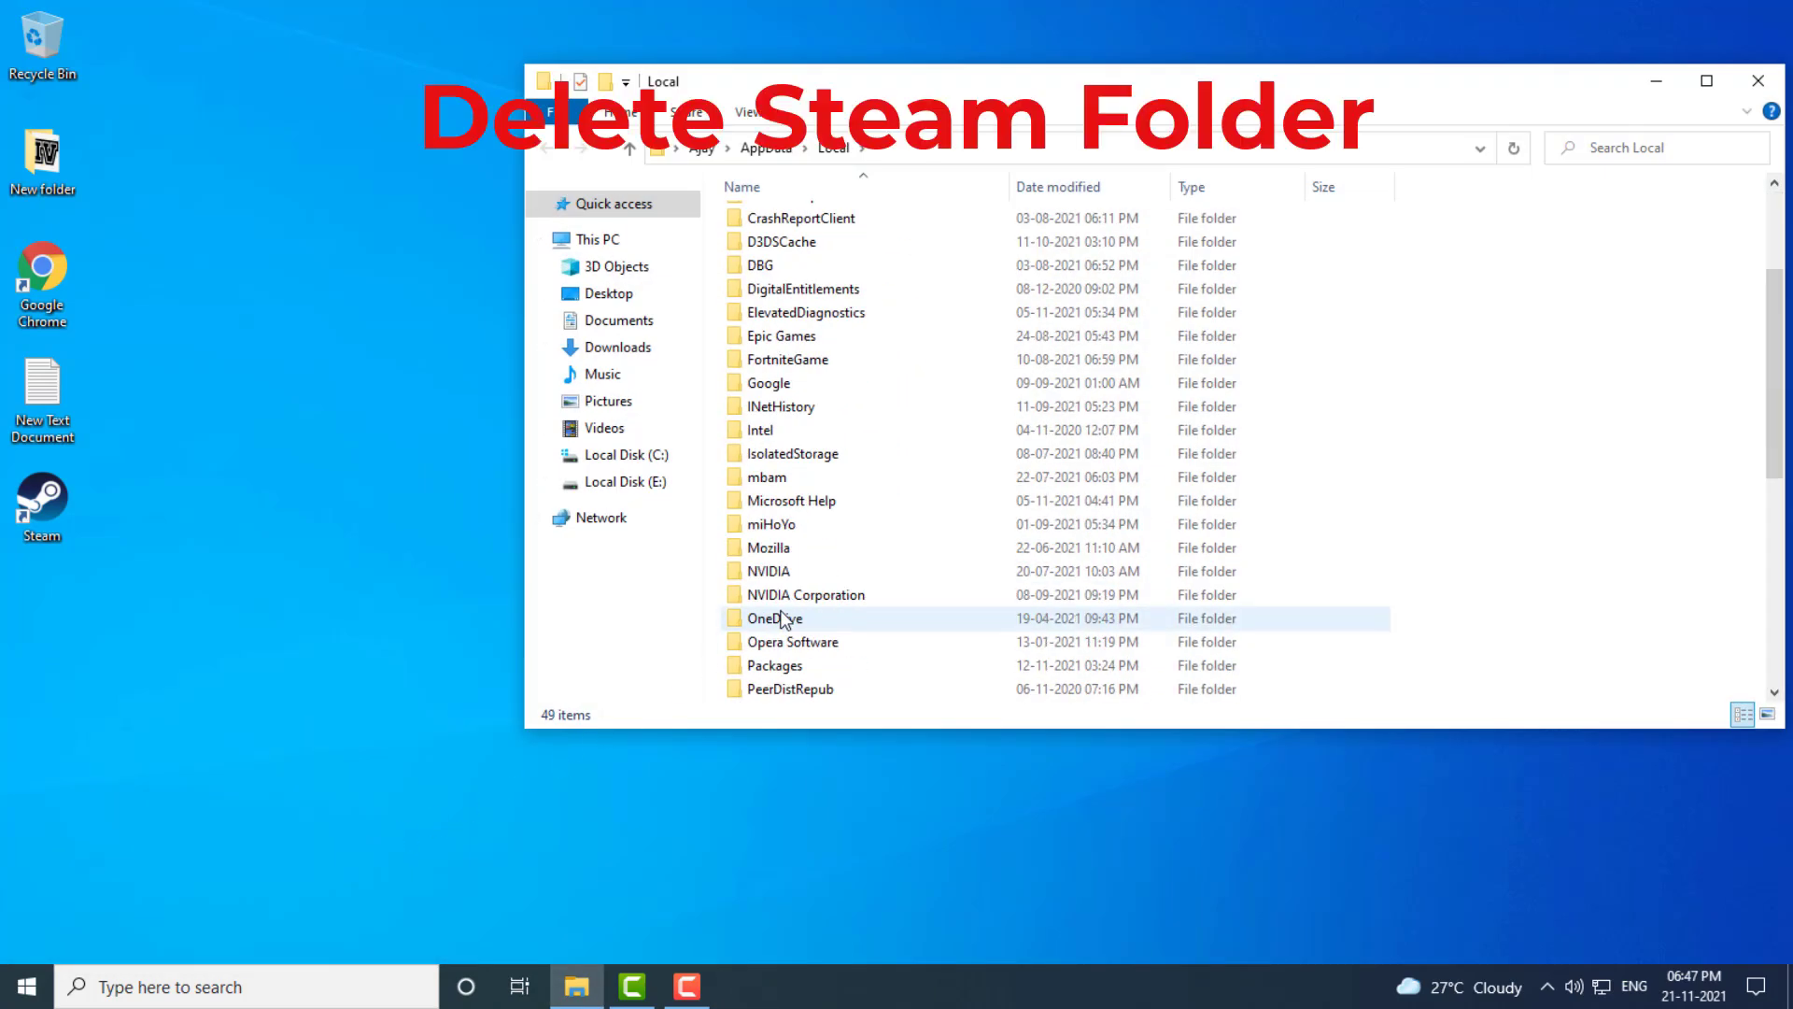
scroll(783, 618, down, 3)
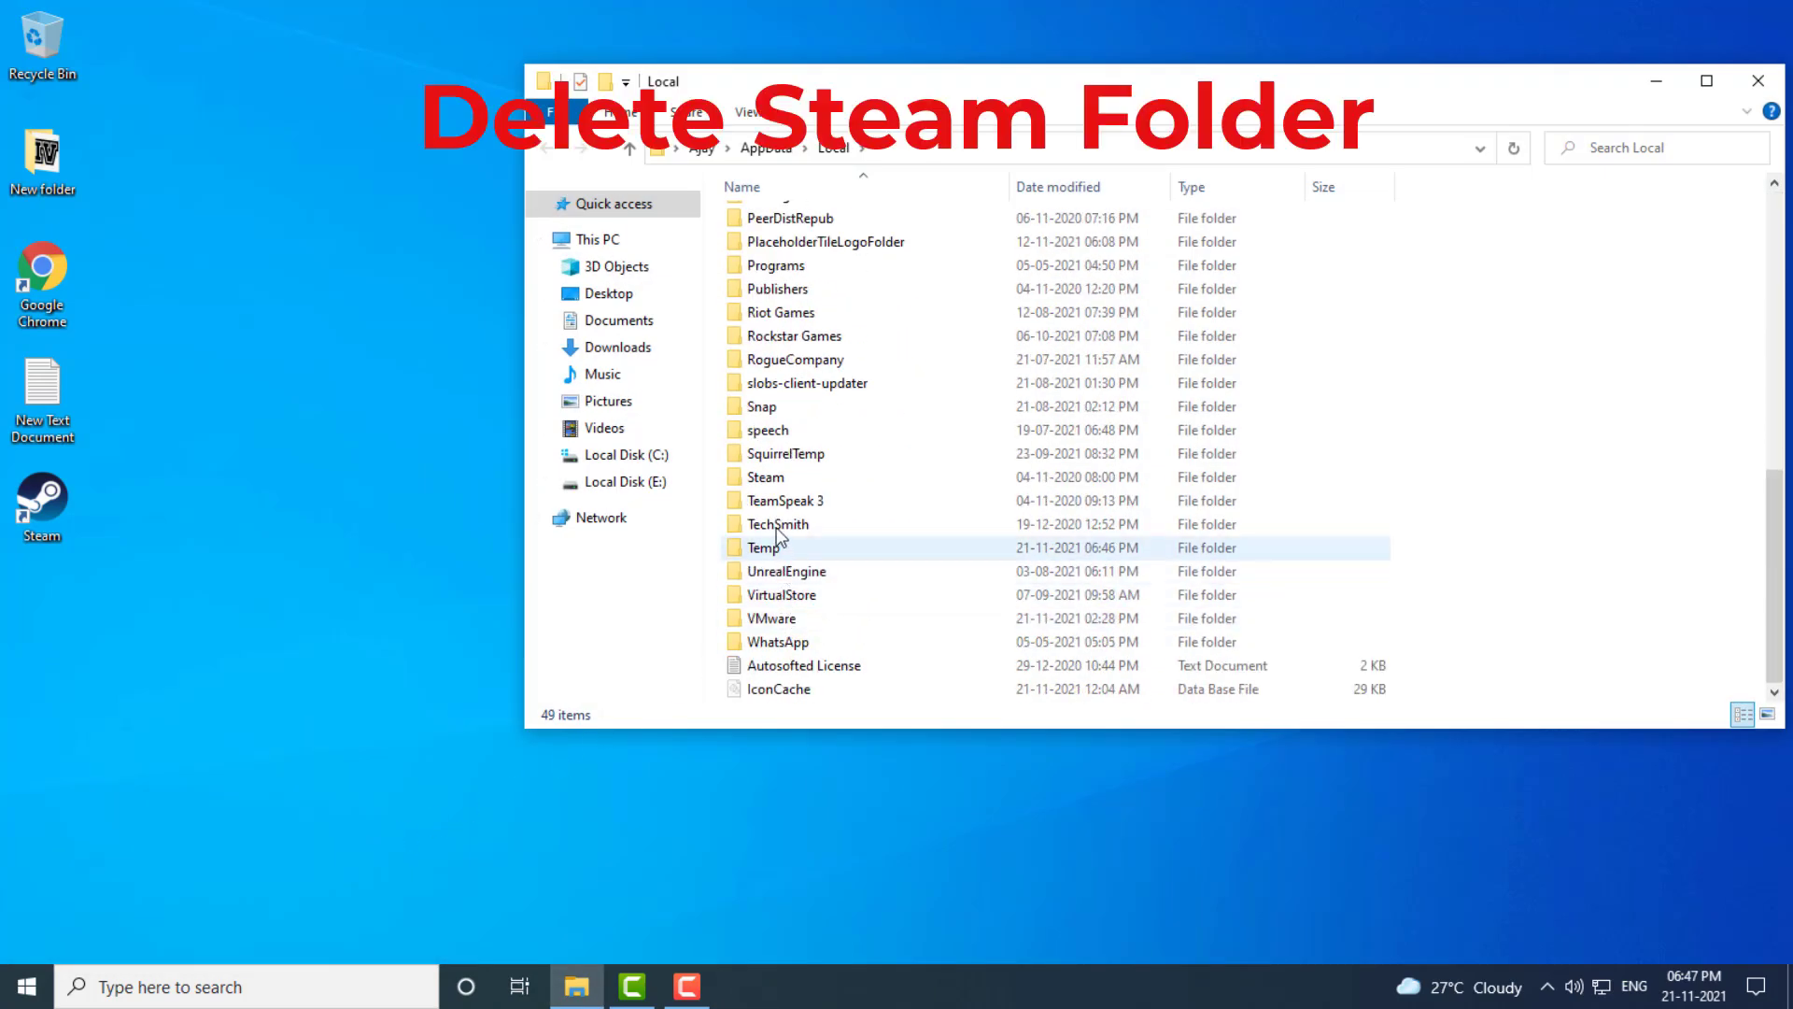
click(776, 480)
right_click(776, 480)
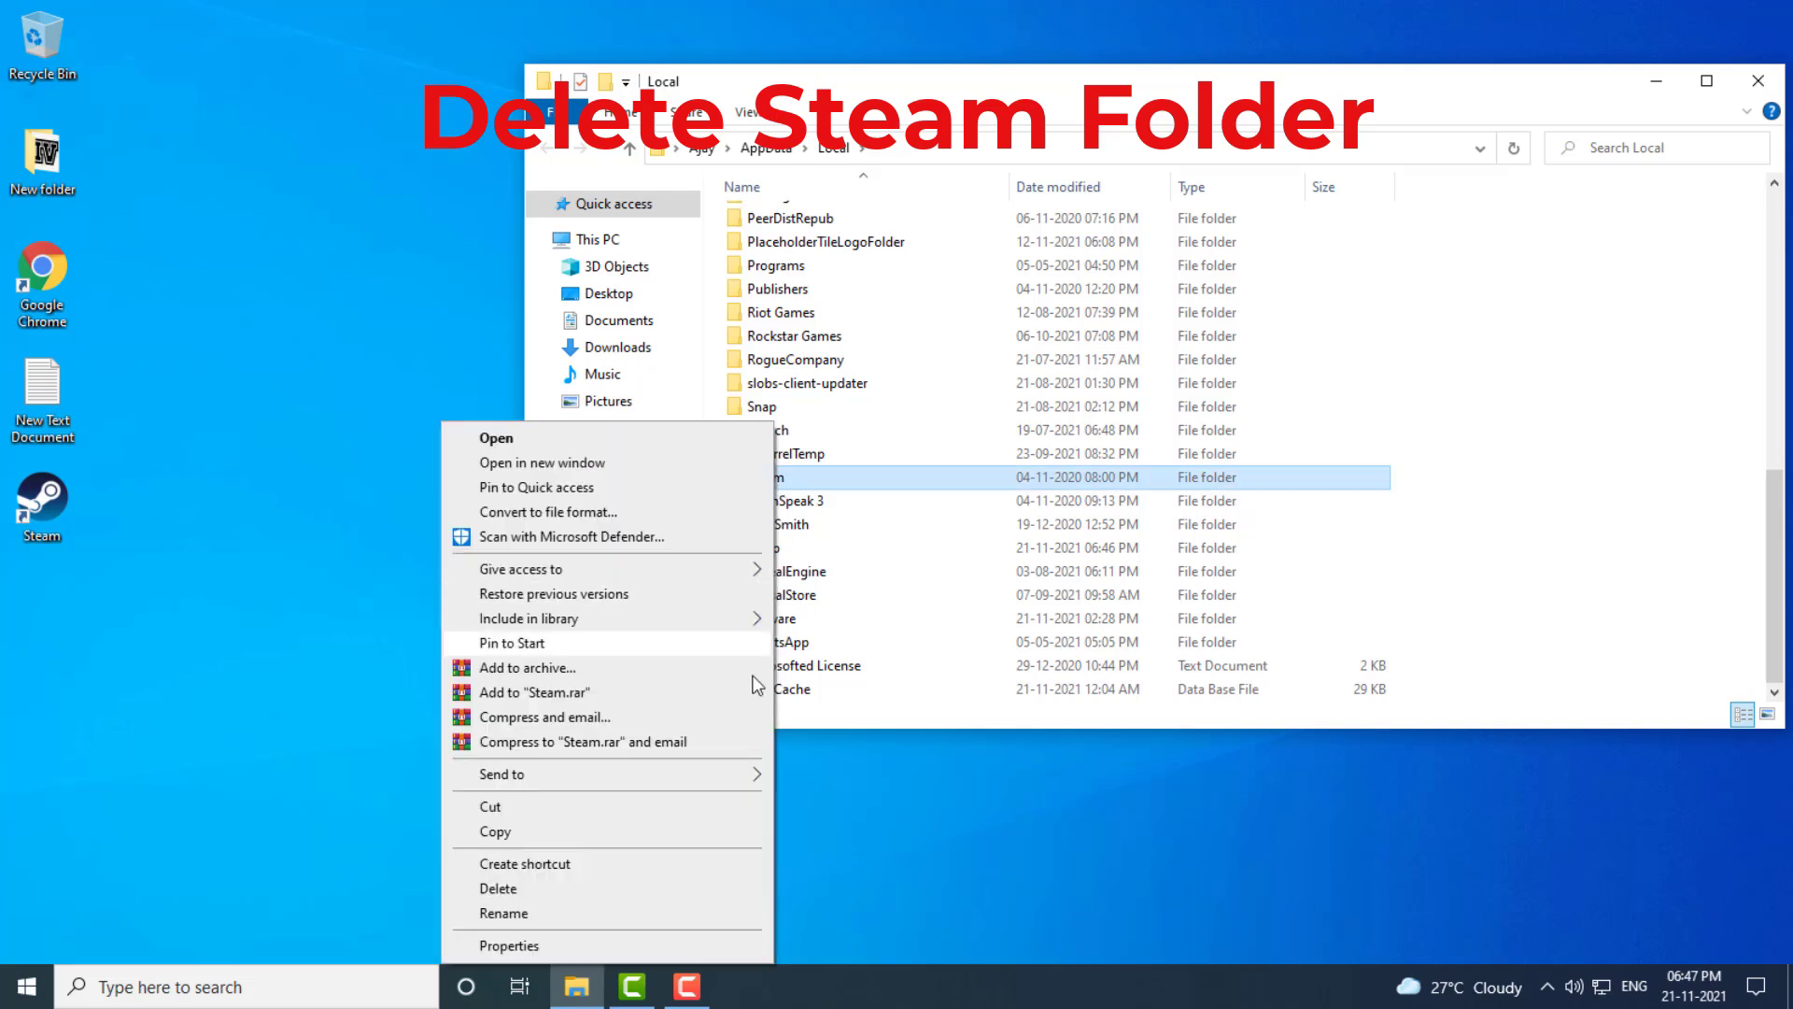
click(501, 890)
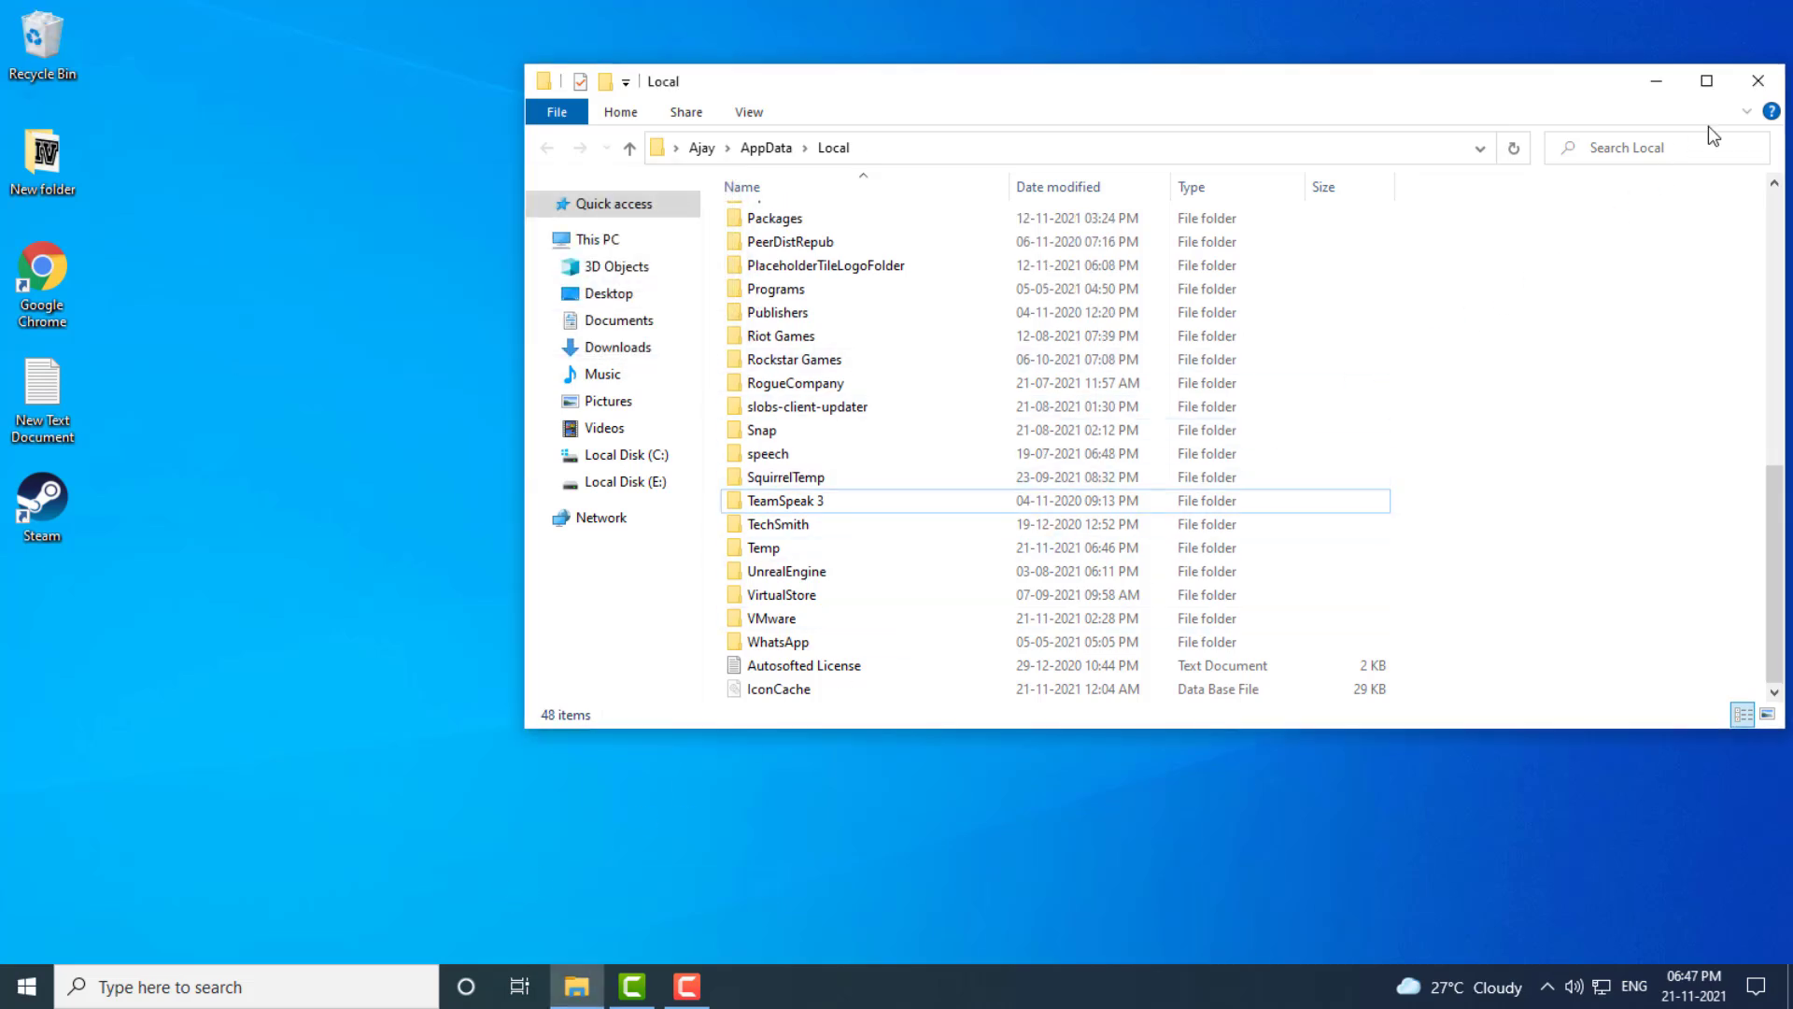
click(1757, 82)
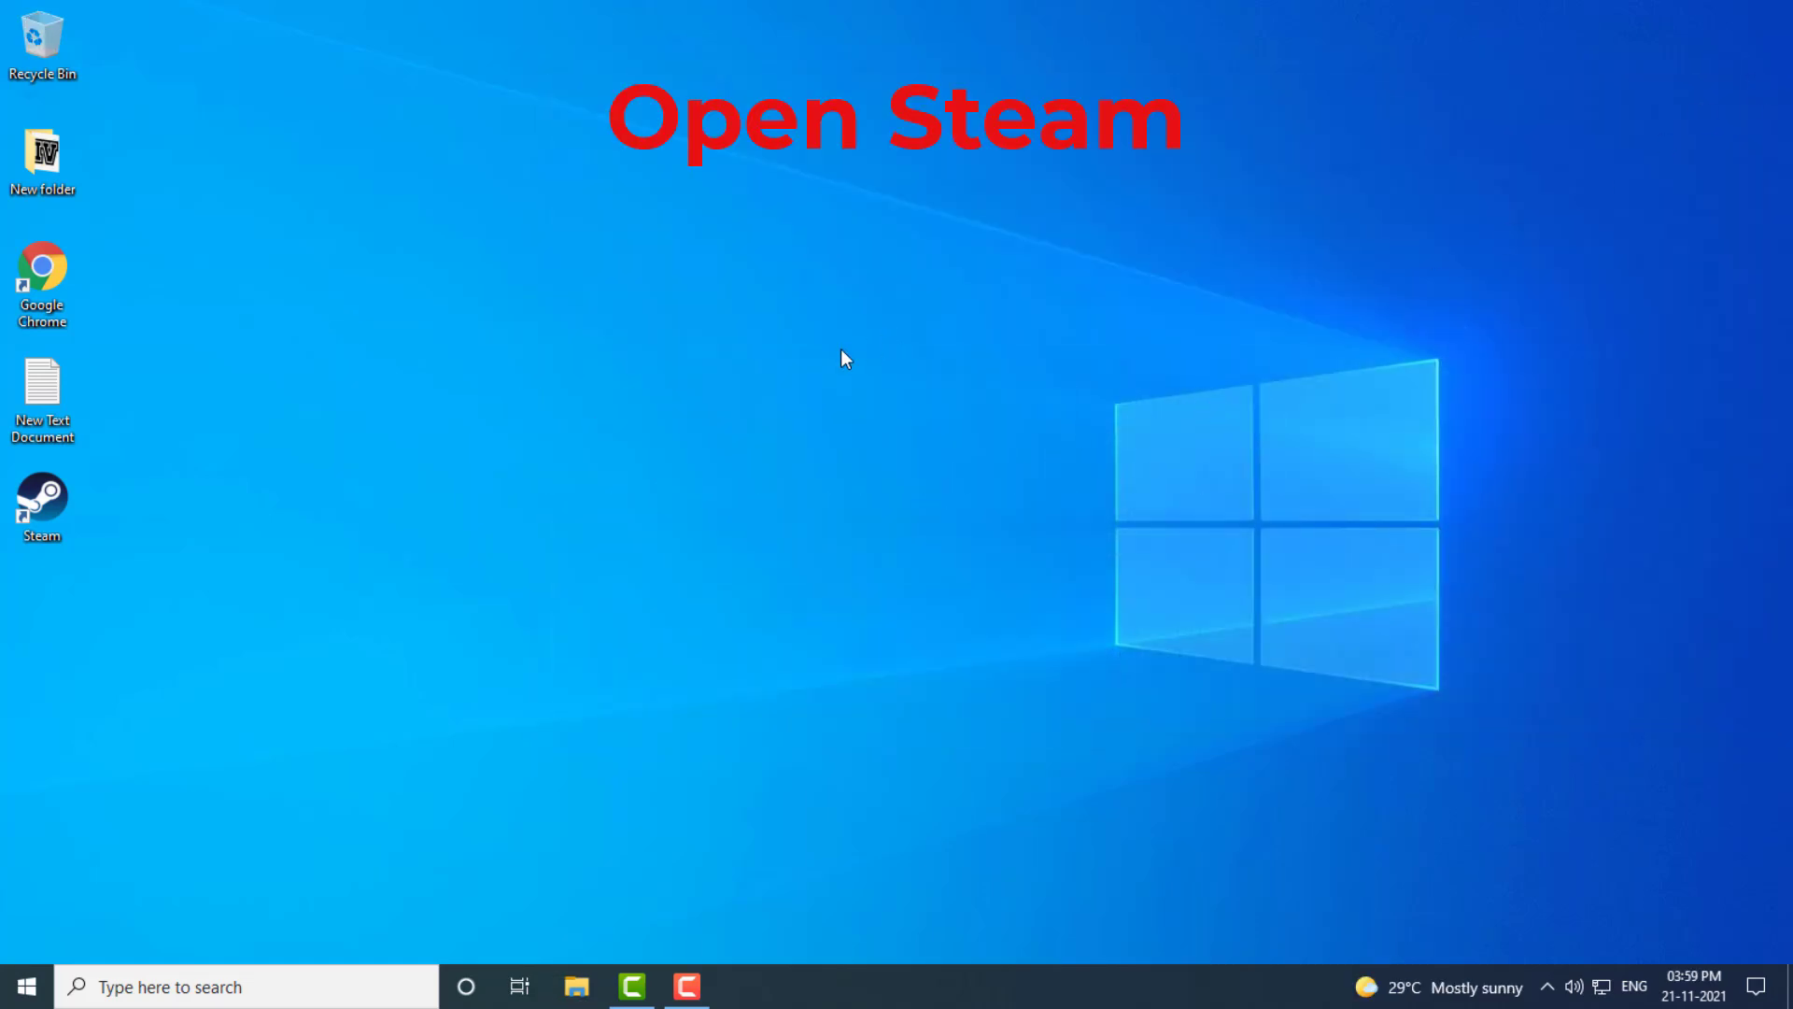
Step: Launch Steam and open the Local Files properties of Apex Legends in the library
double_click(65, 490)
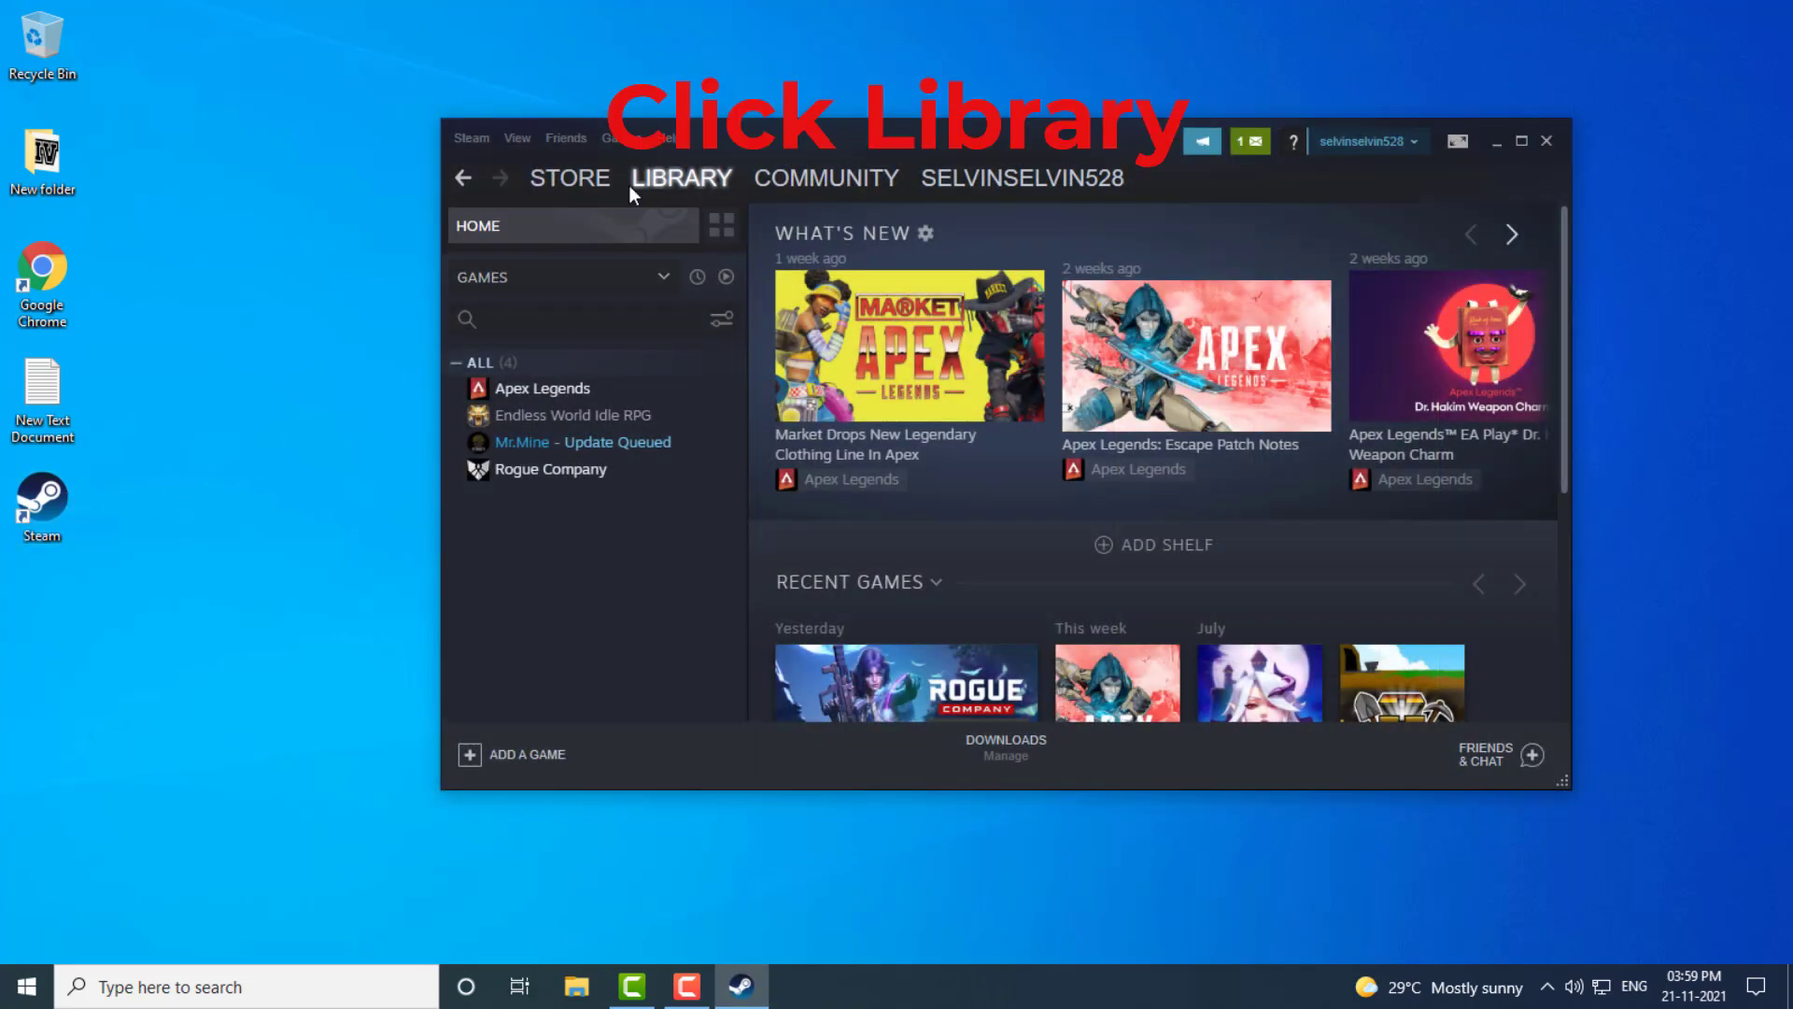
click(655, 180)
right_click(585, 393)
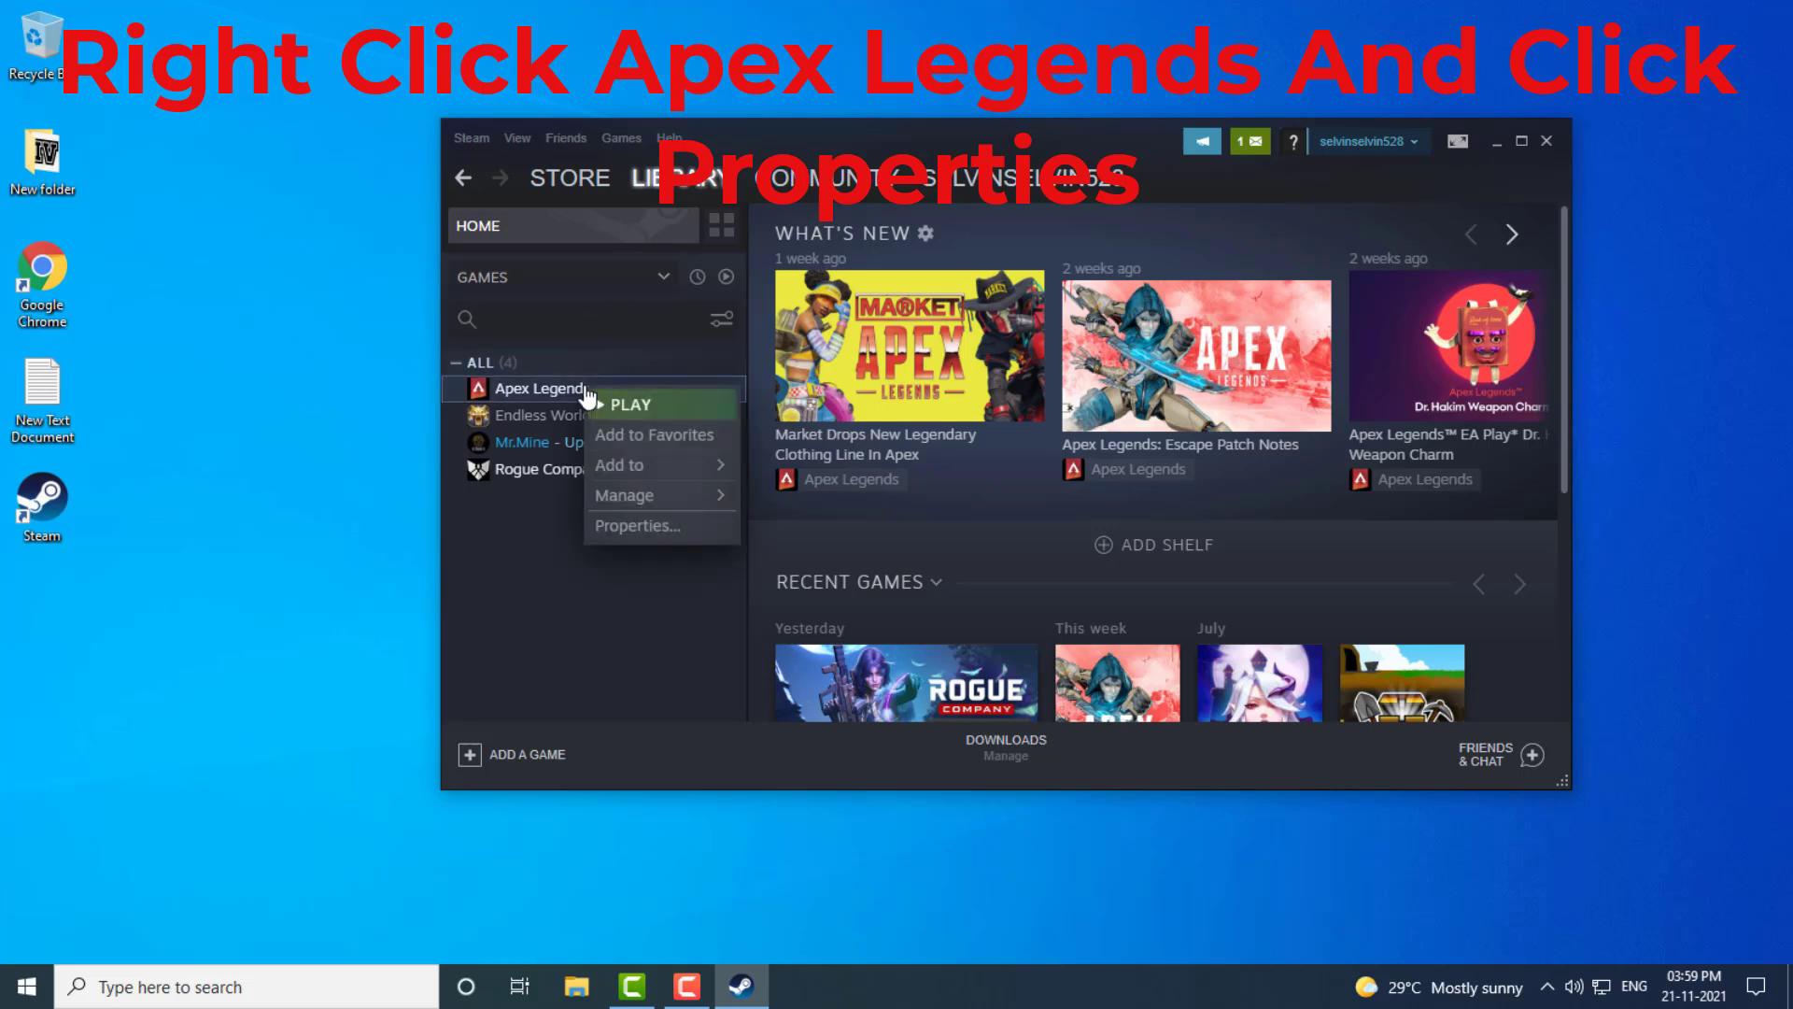
click(632, 524)
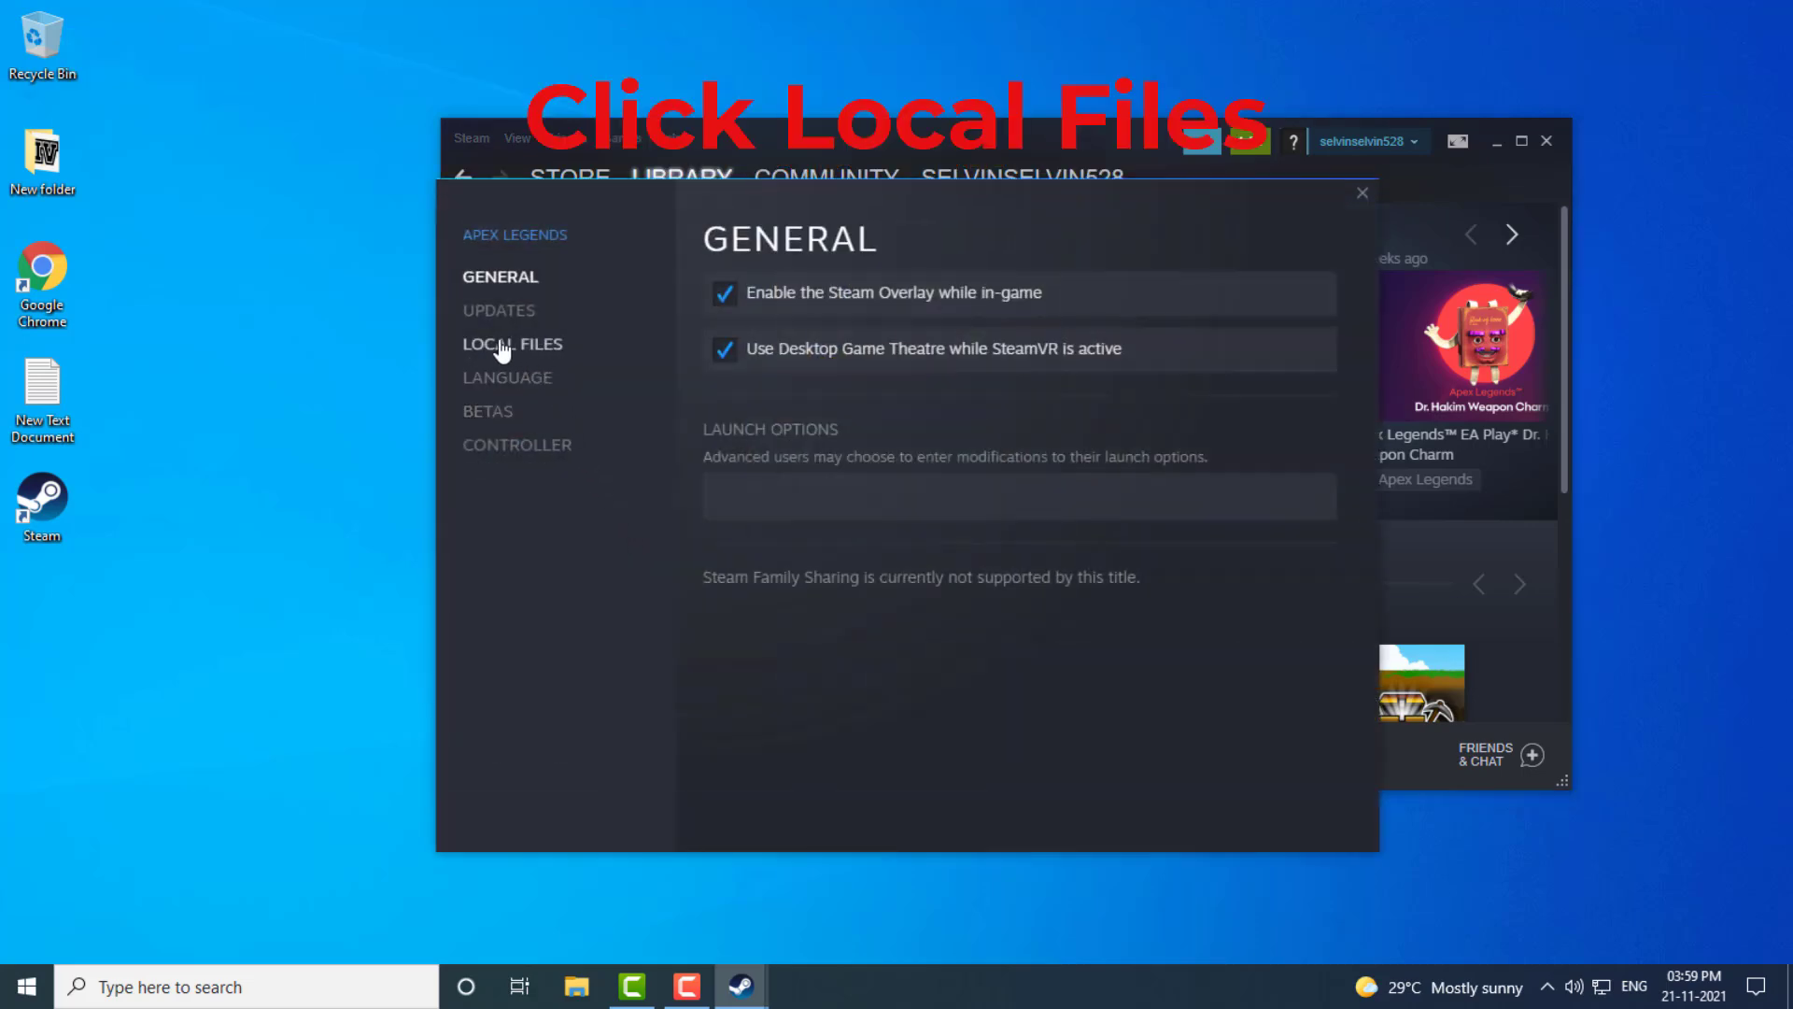
click(510, 348)
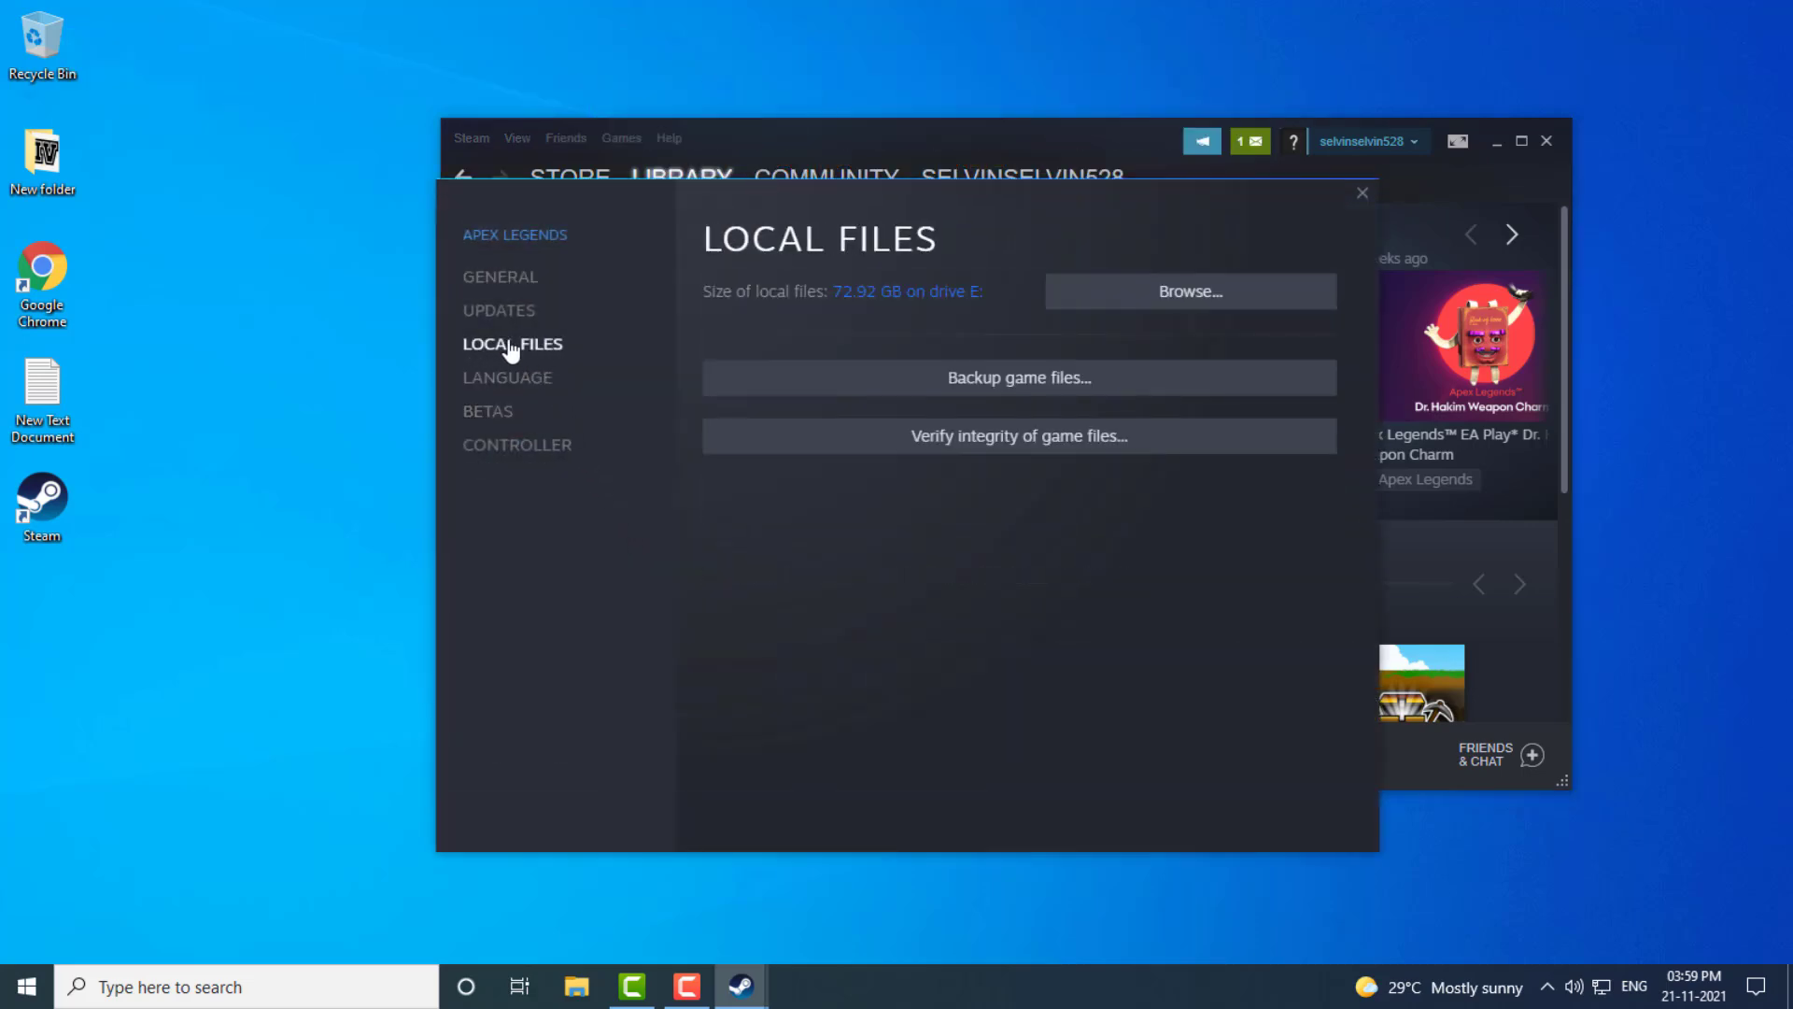
Step: Verify the integrity of the Apex Legends game files, then close the validation result, Steam and the properties window
click(972, 452)
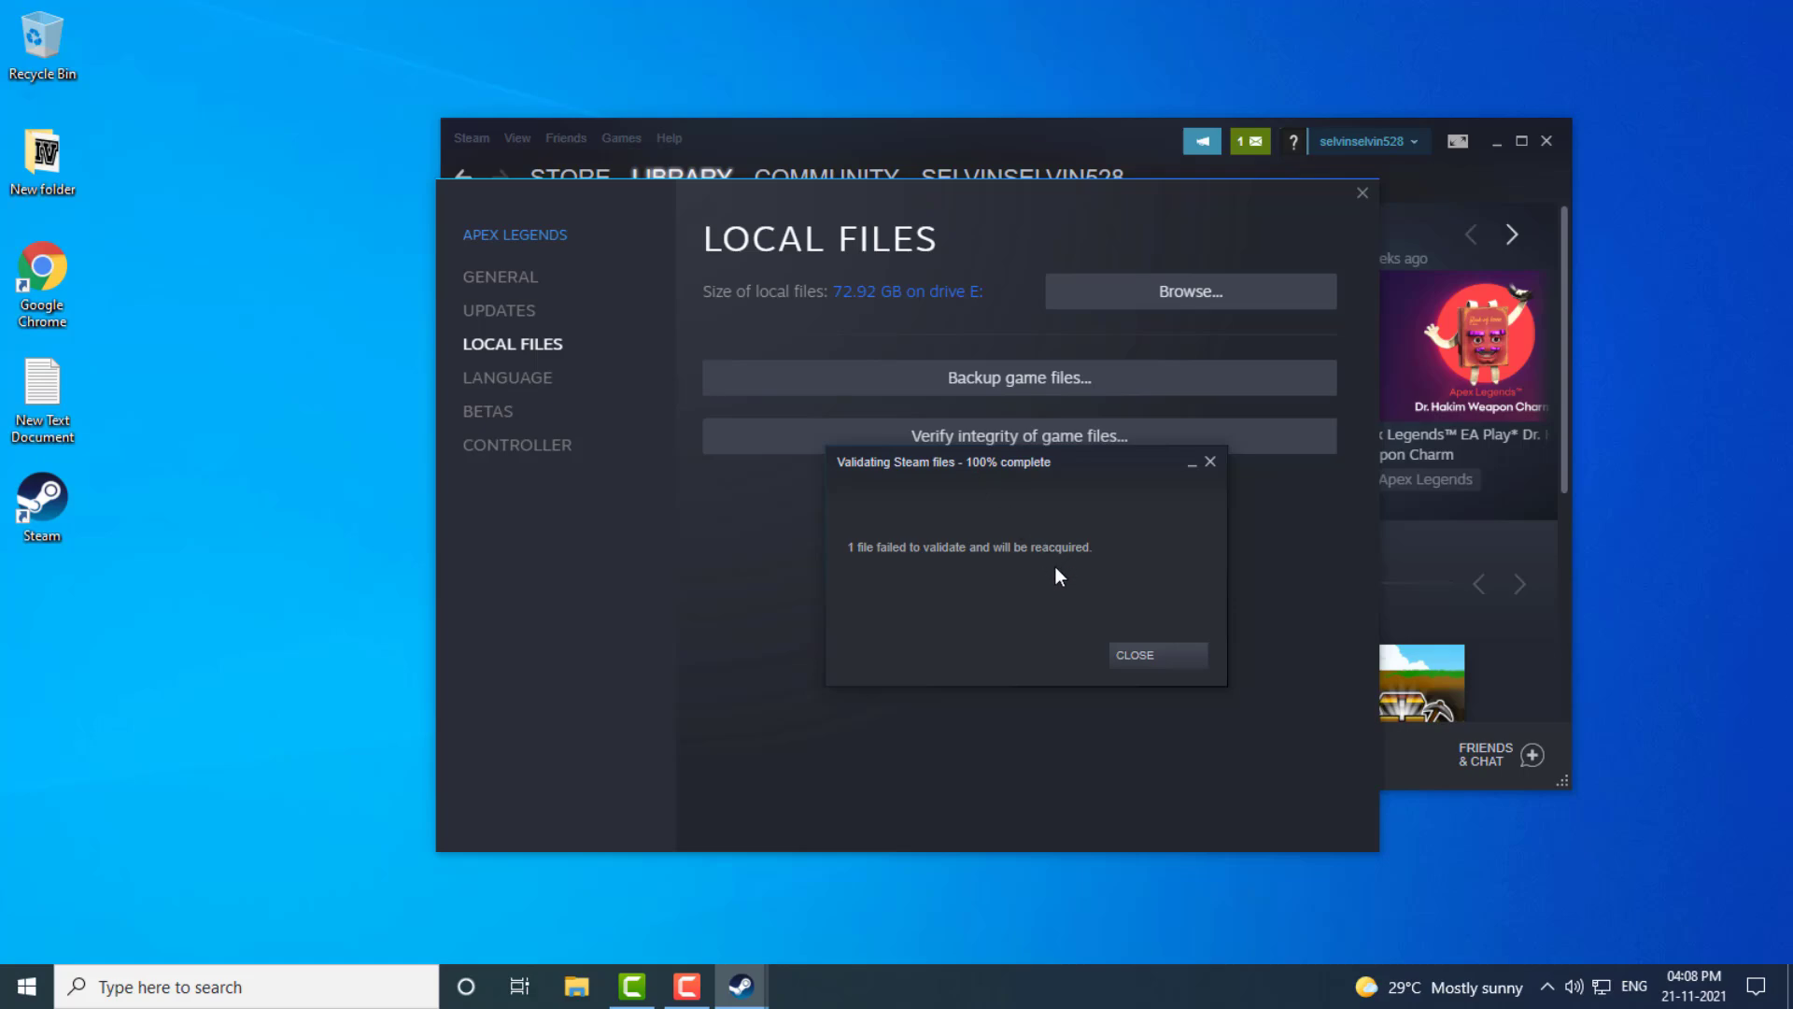
click(1125, 648)
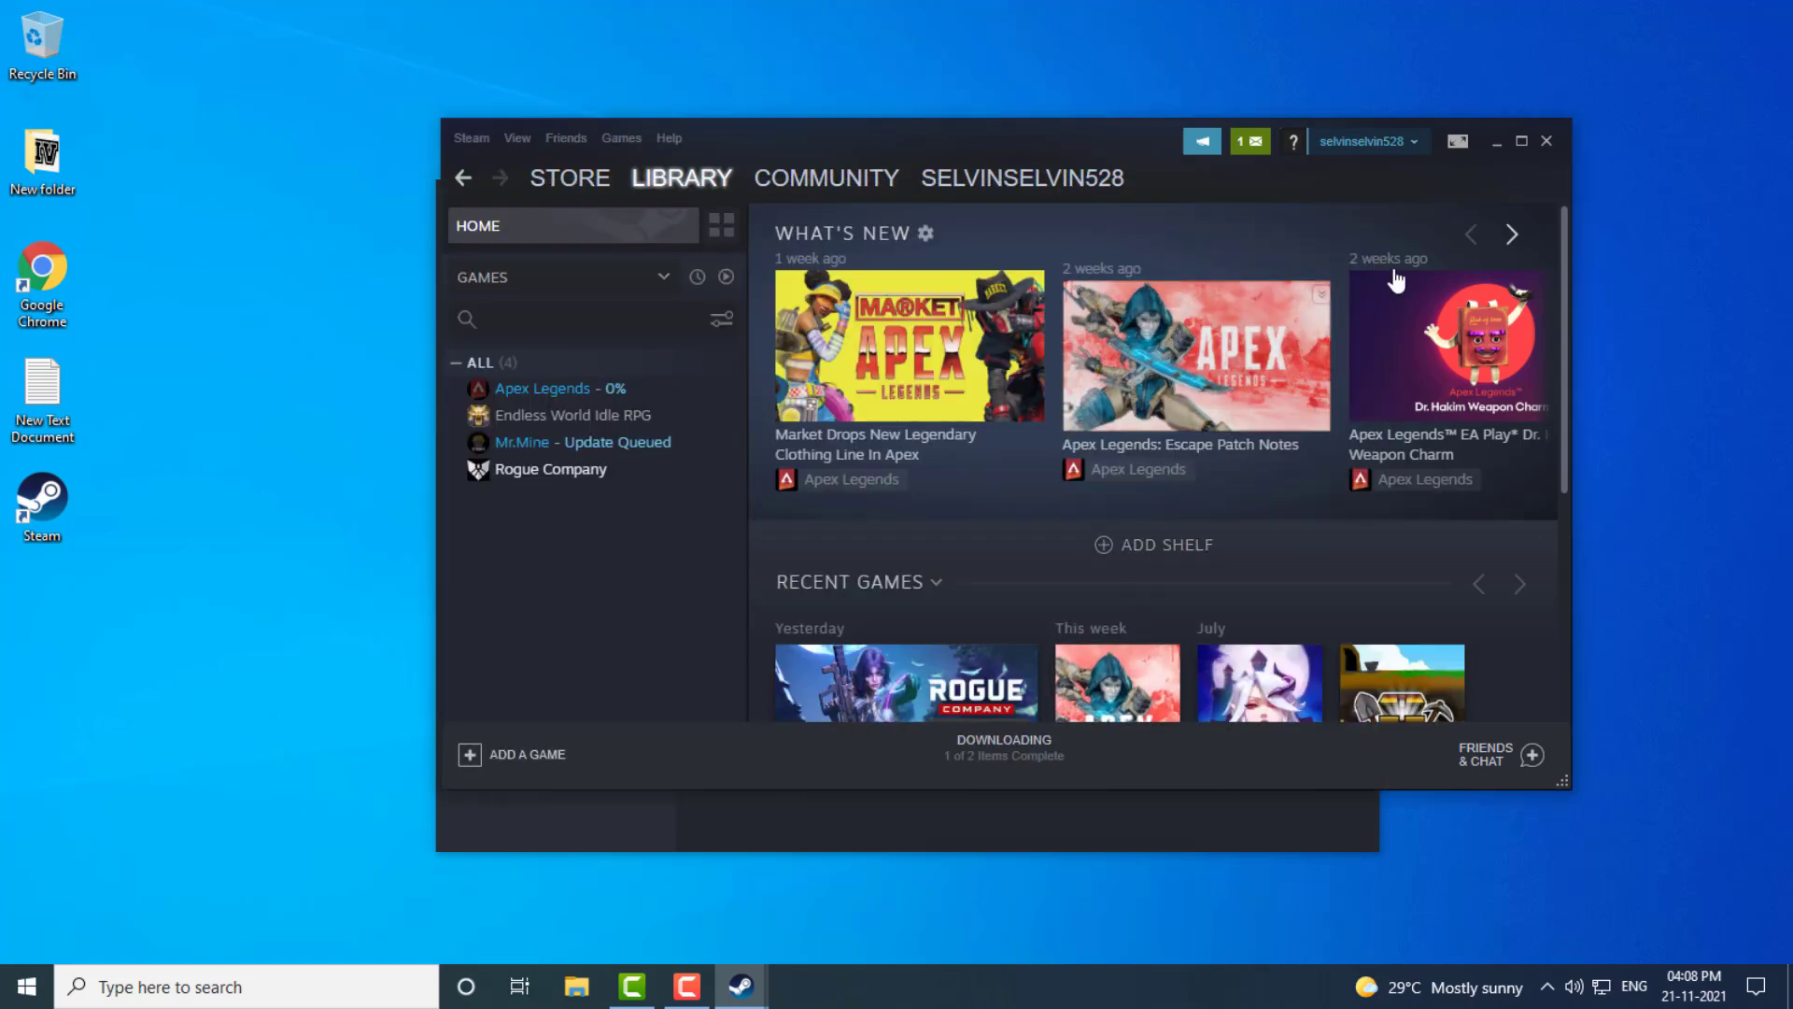
click(1546, 141)
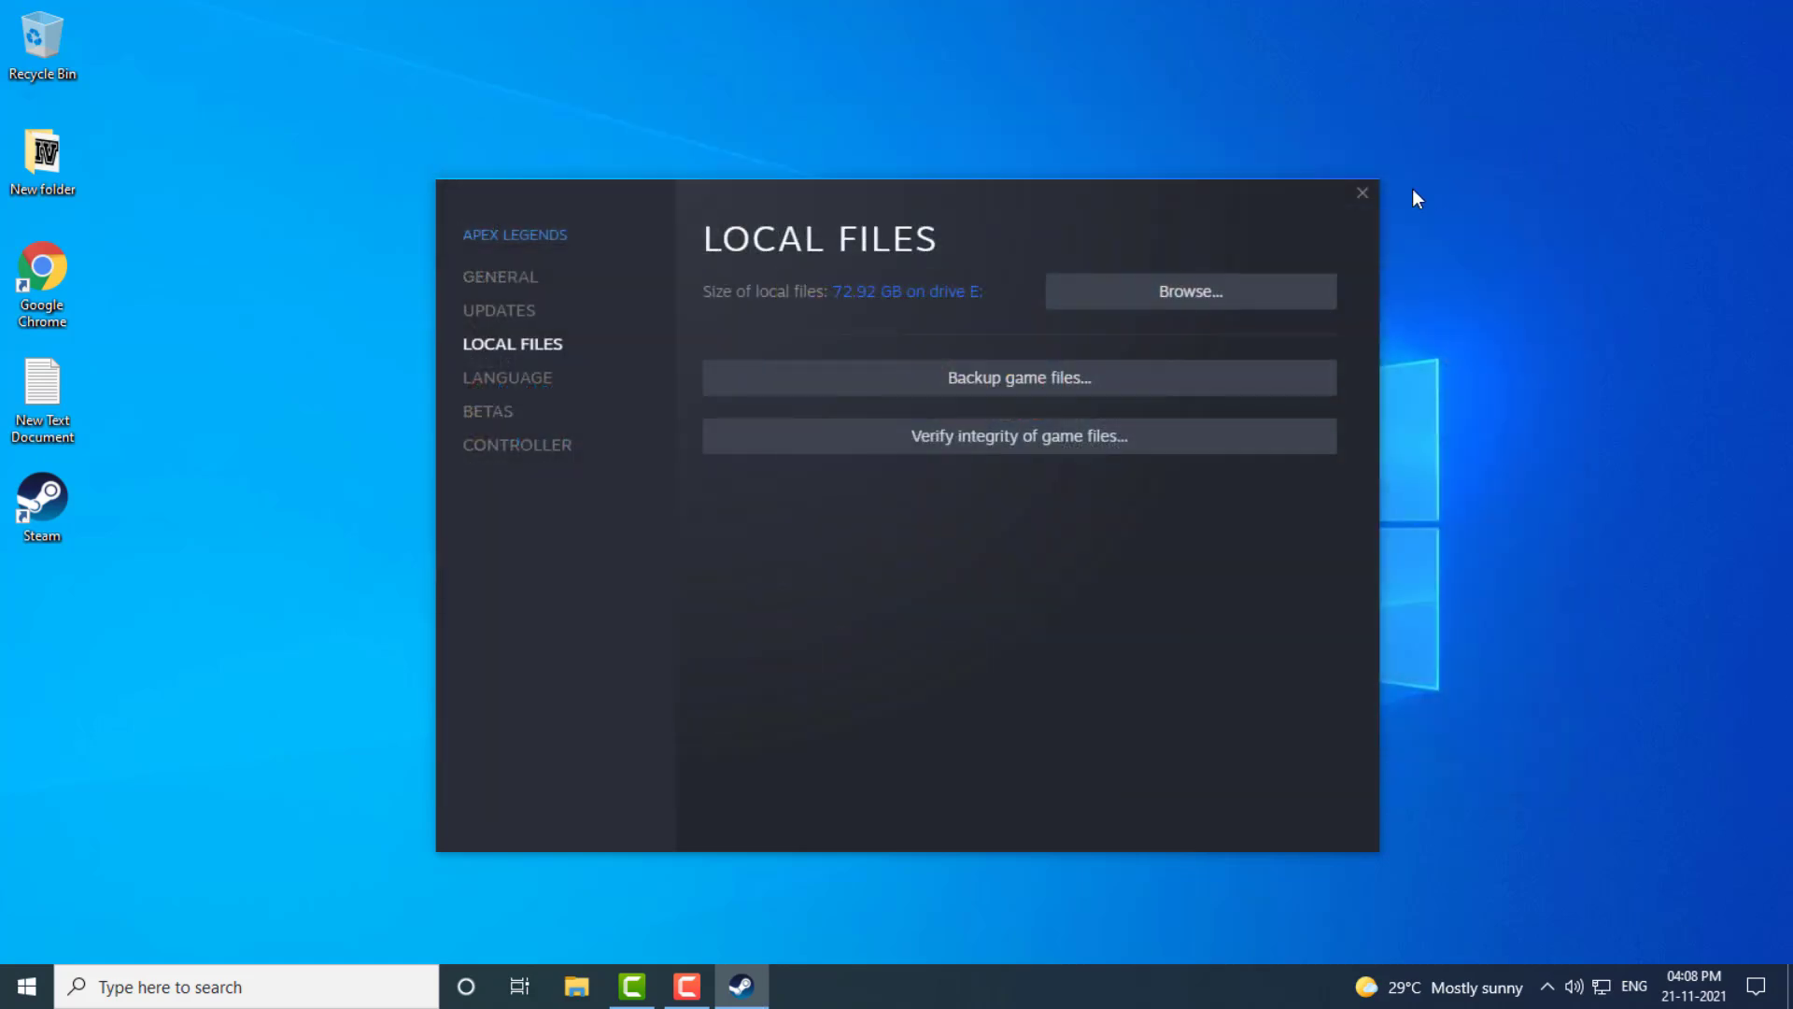
click(1362, 192)
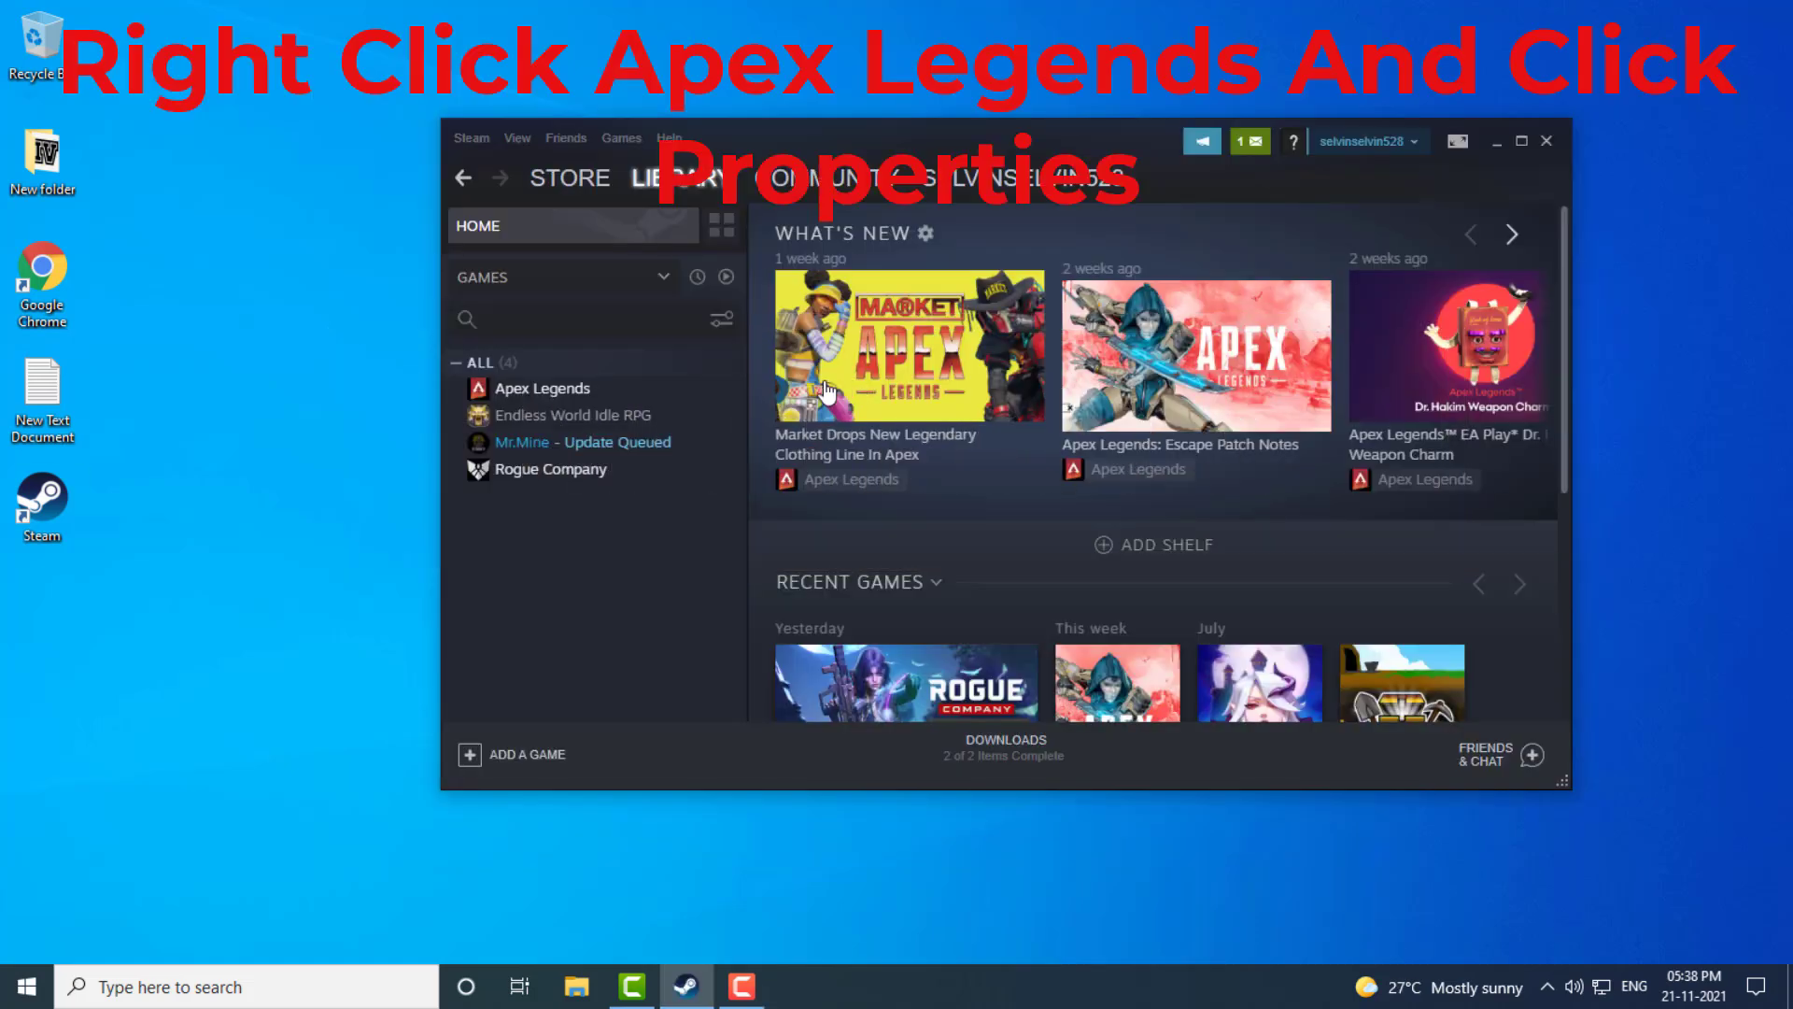
Step: Browse to the Apex Legends installation folder from the game's Local Files properties in Steam and bring that folder window forward
right_click(565, 391)
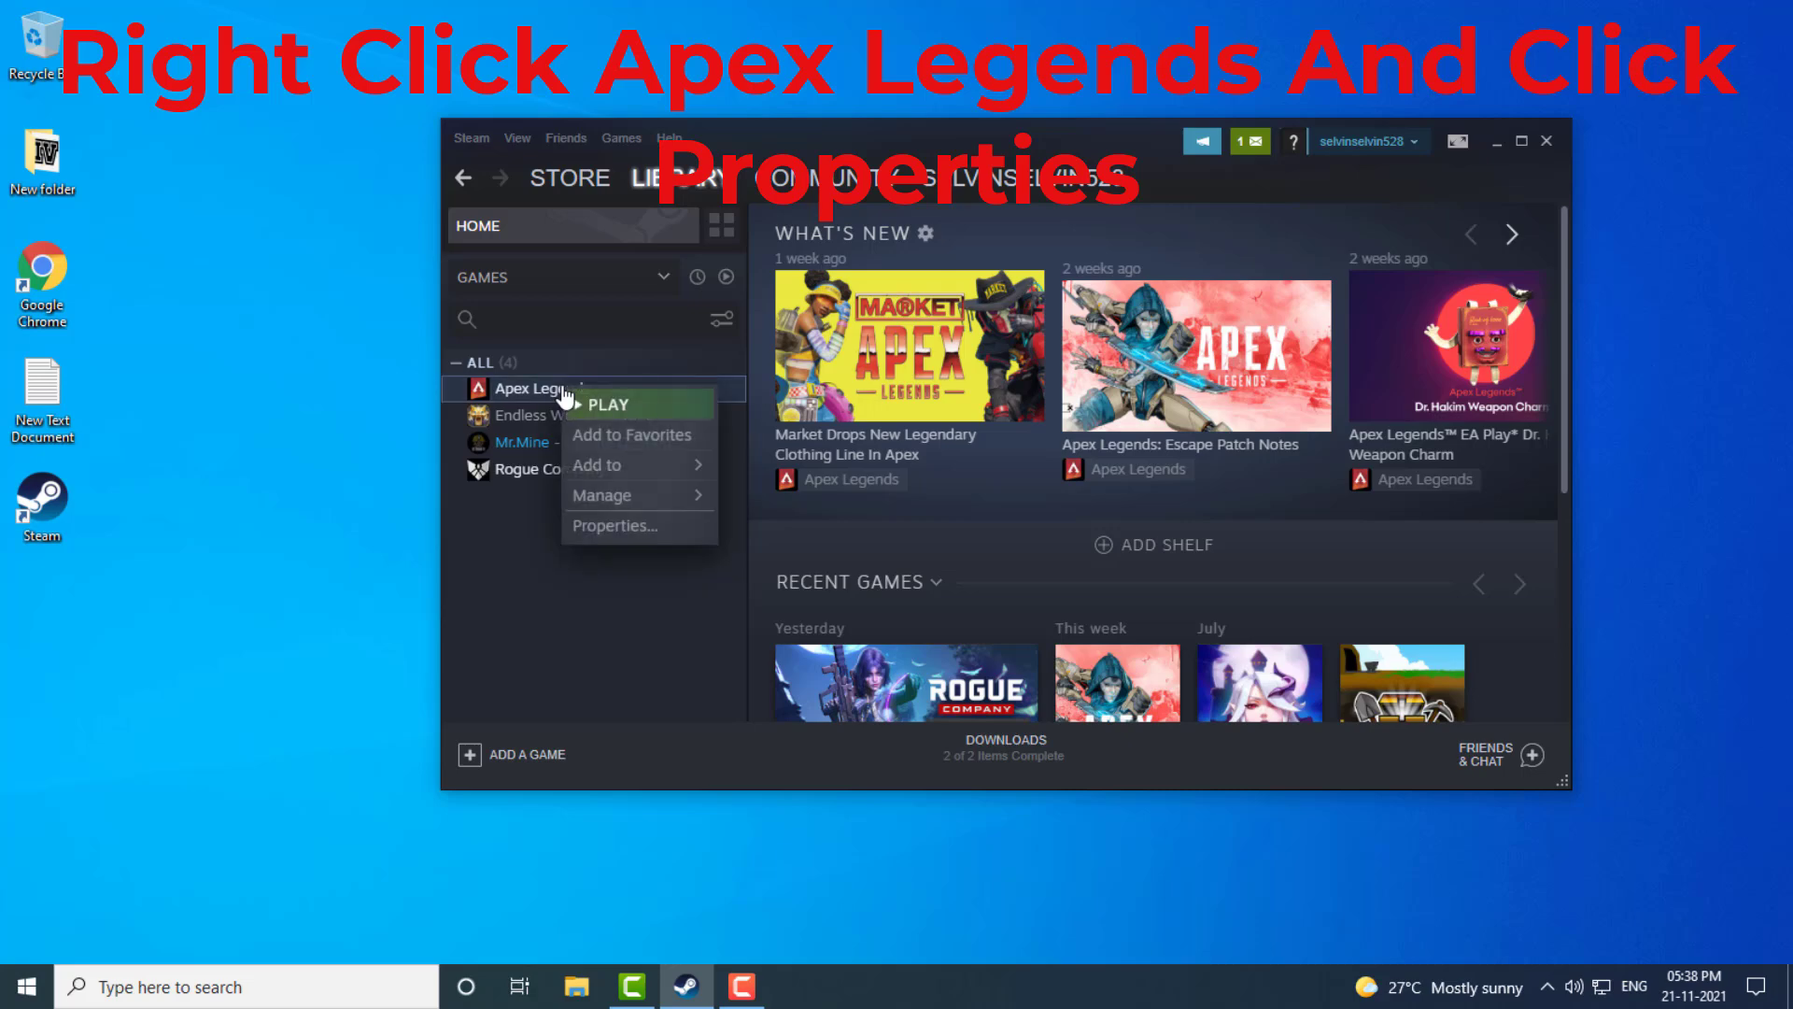
click(618, 524)
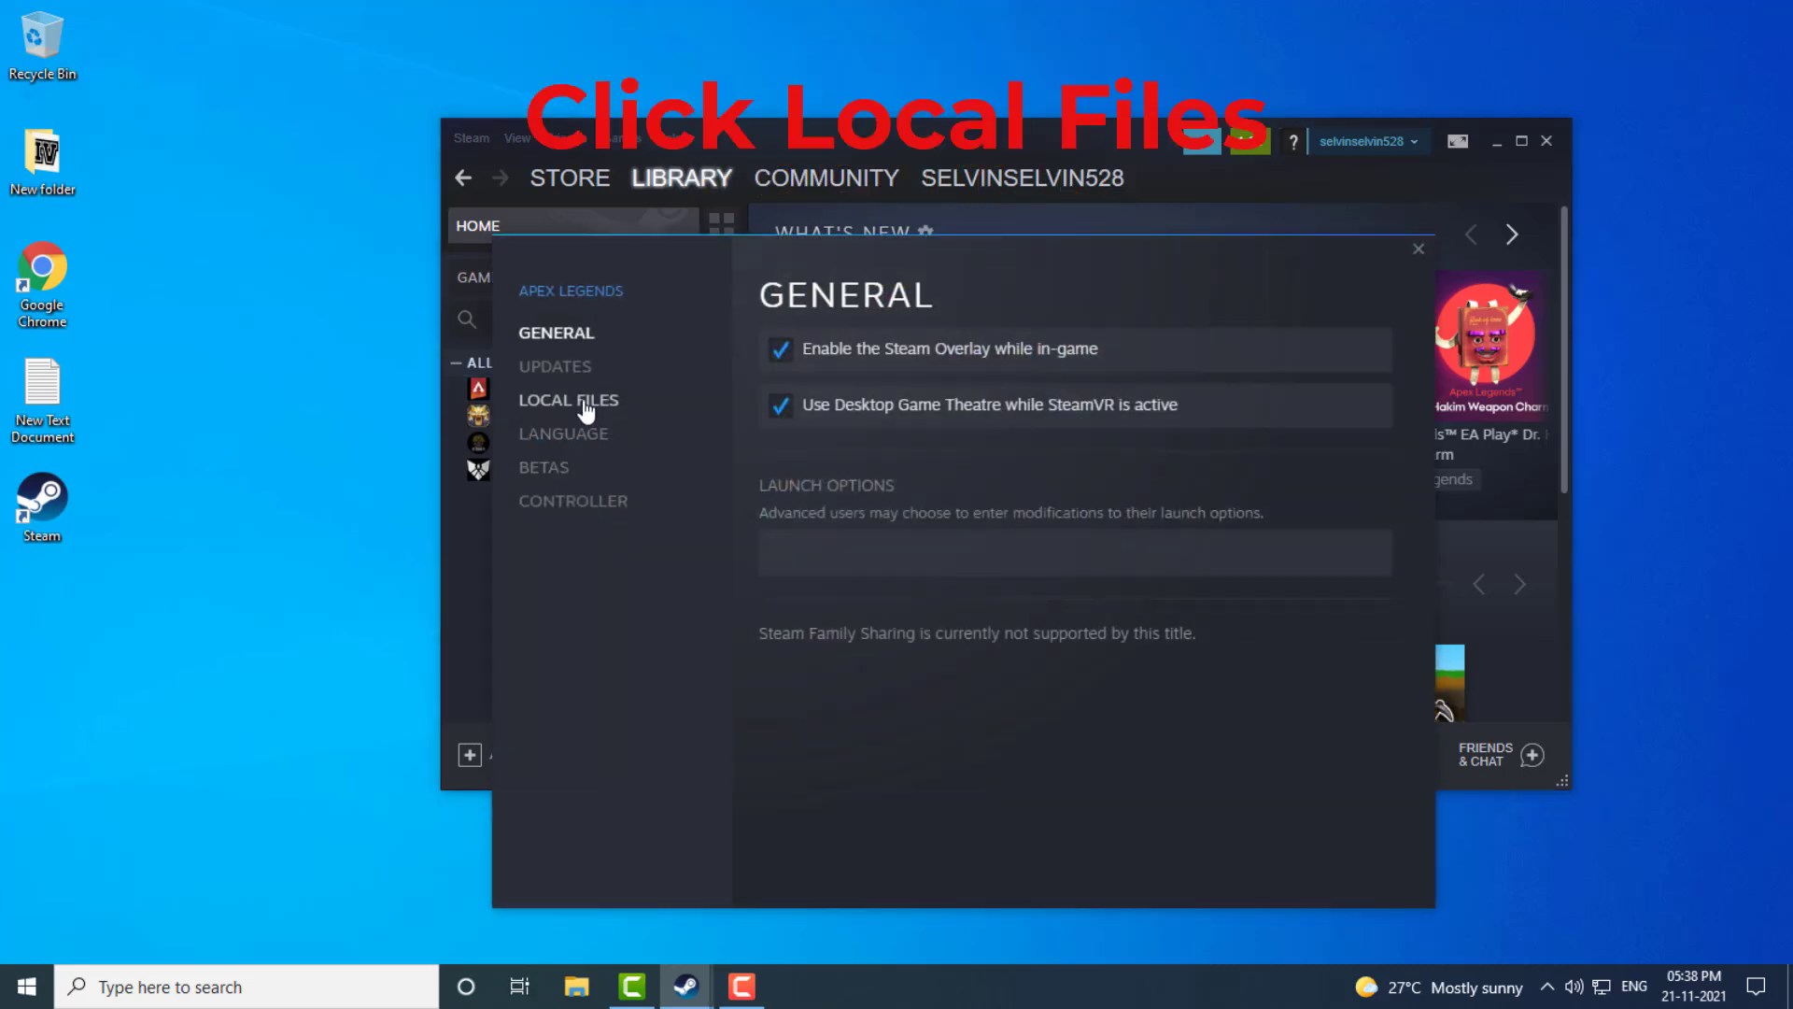
click(564, 402)
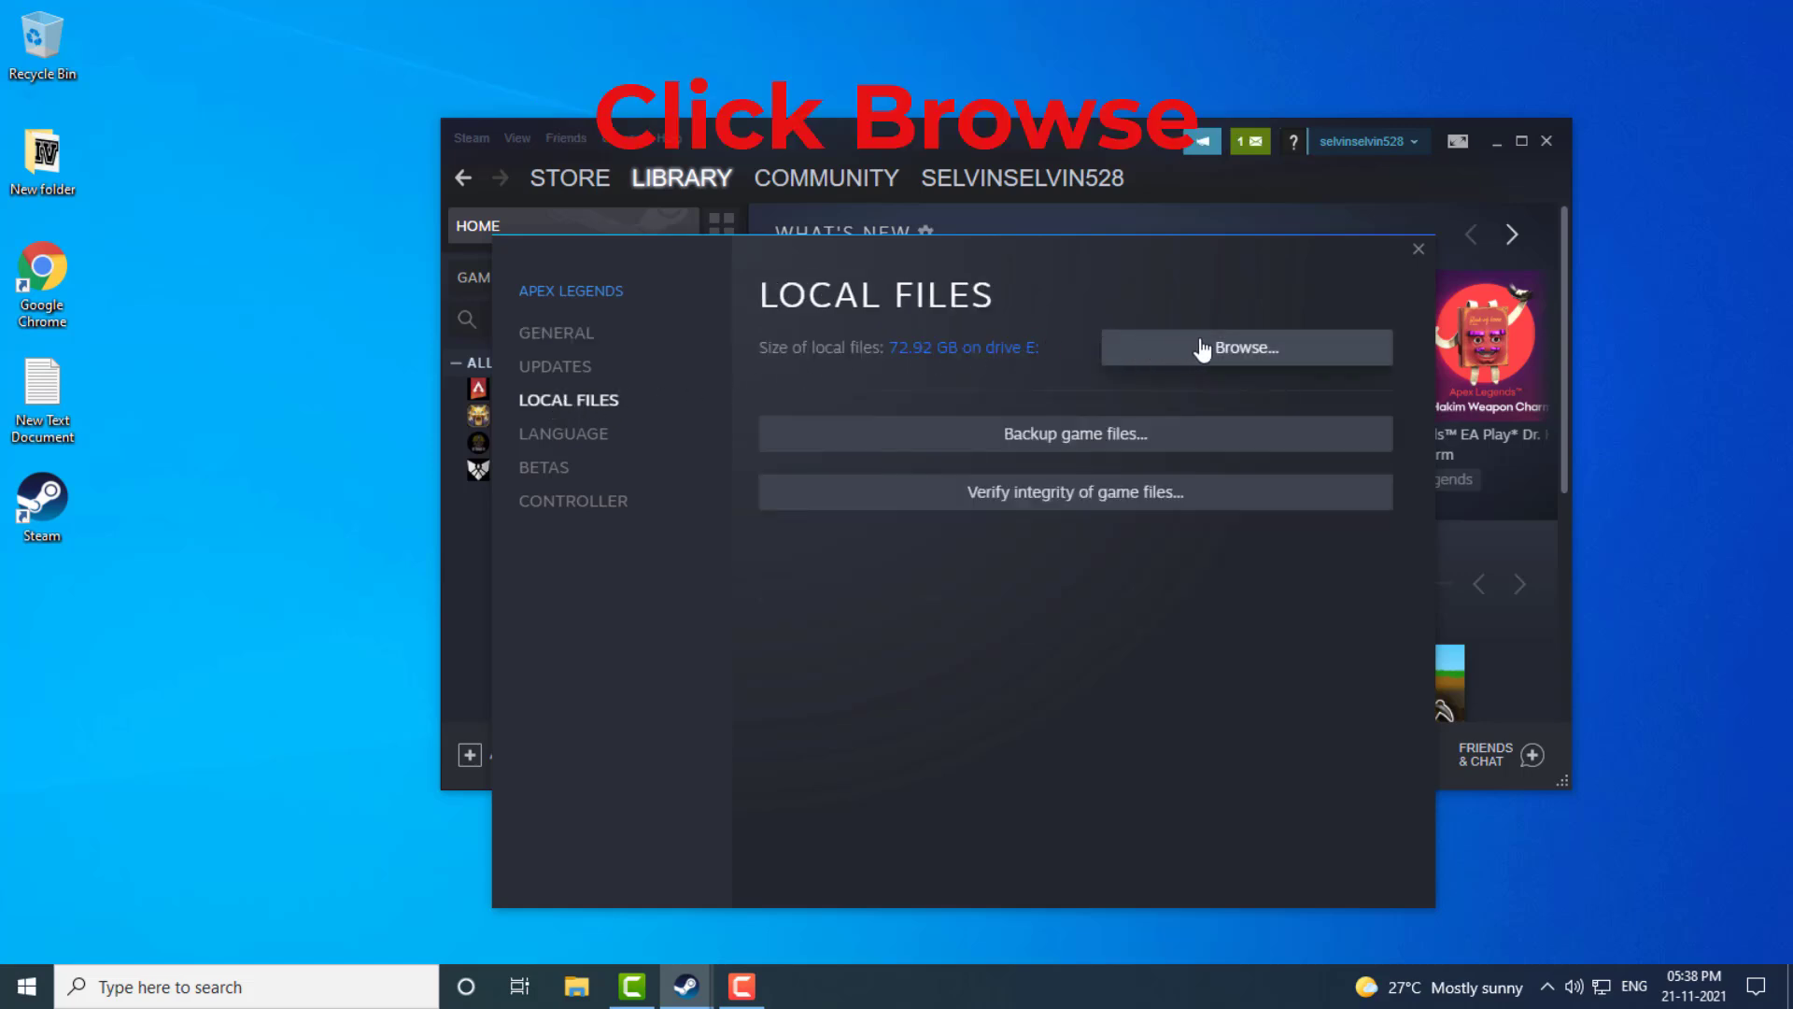
click(1238, 356)
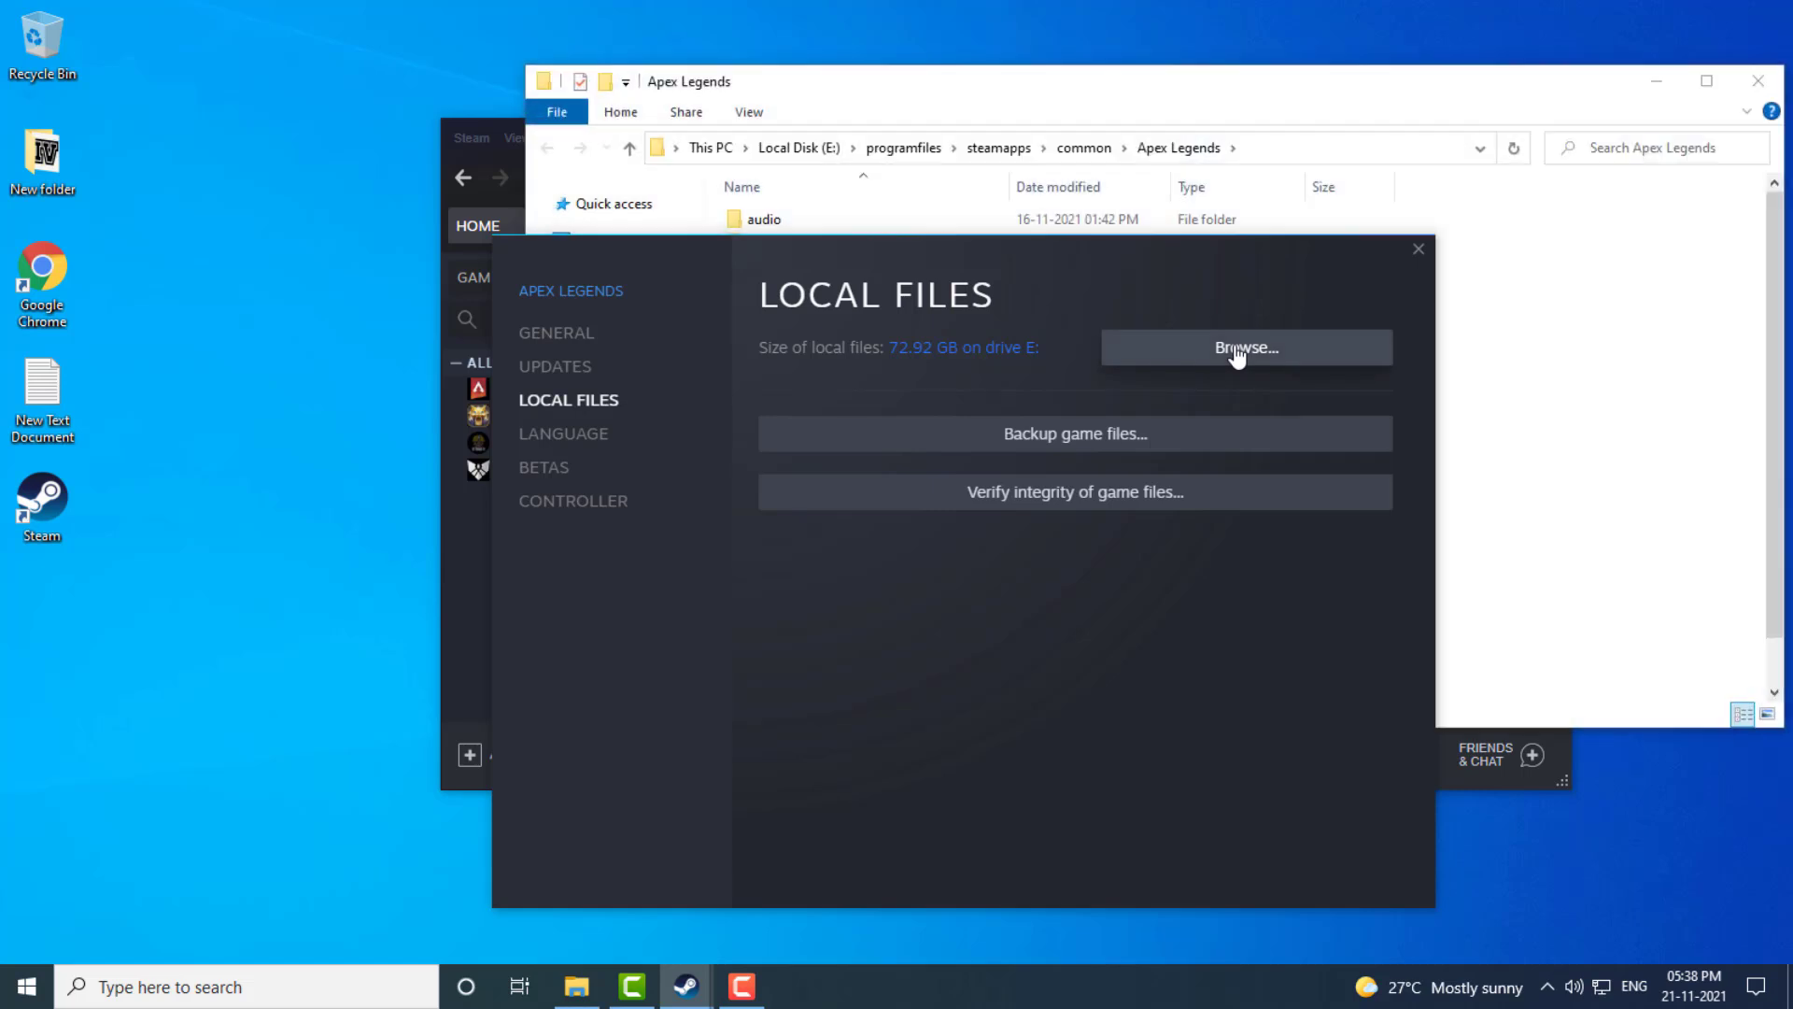
click(1145, 86)
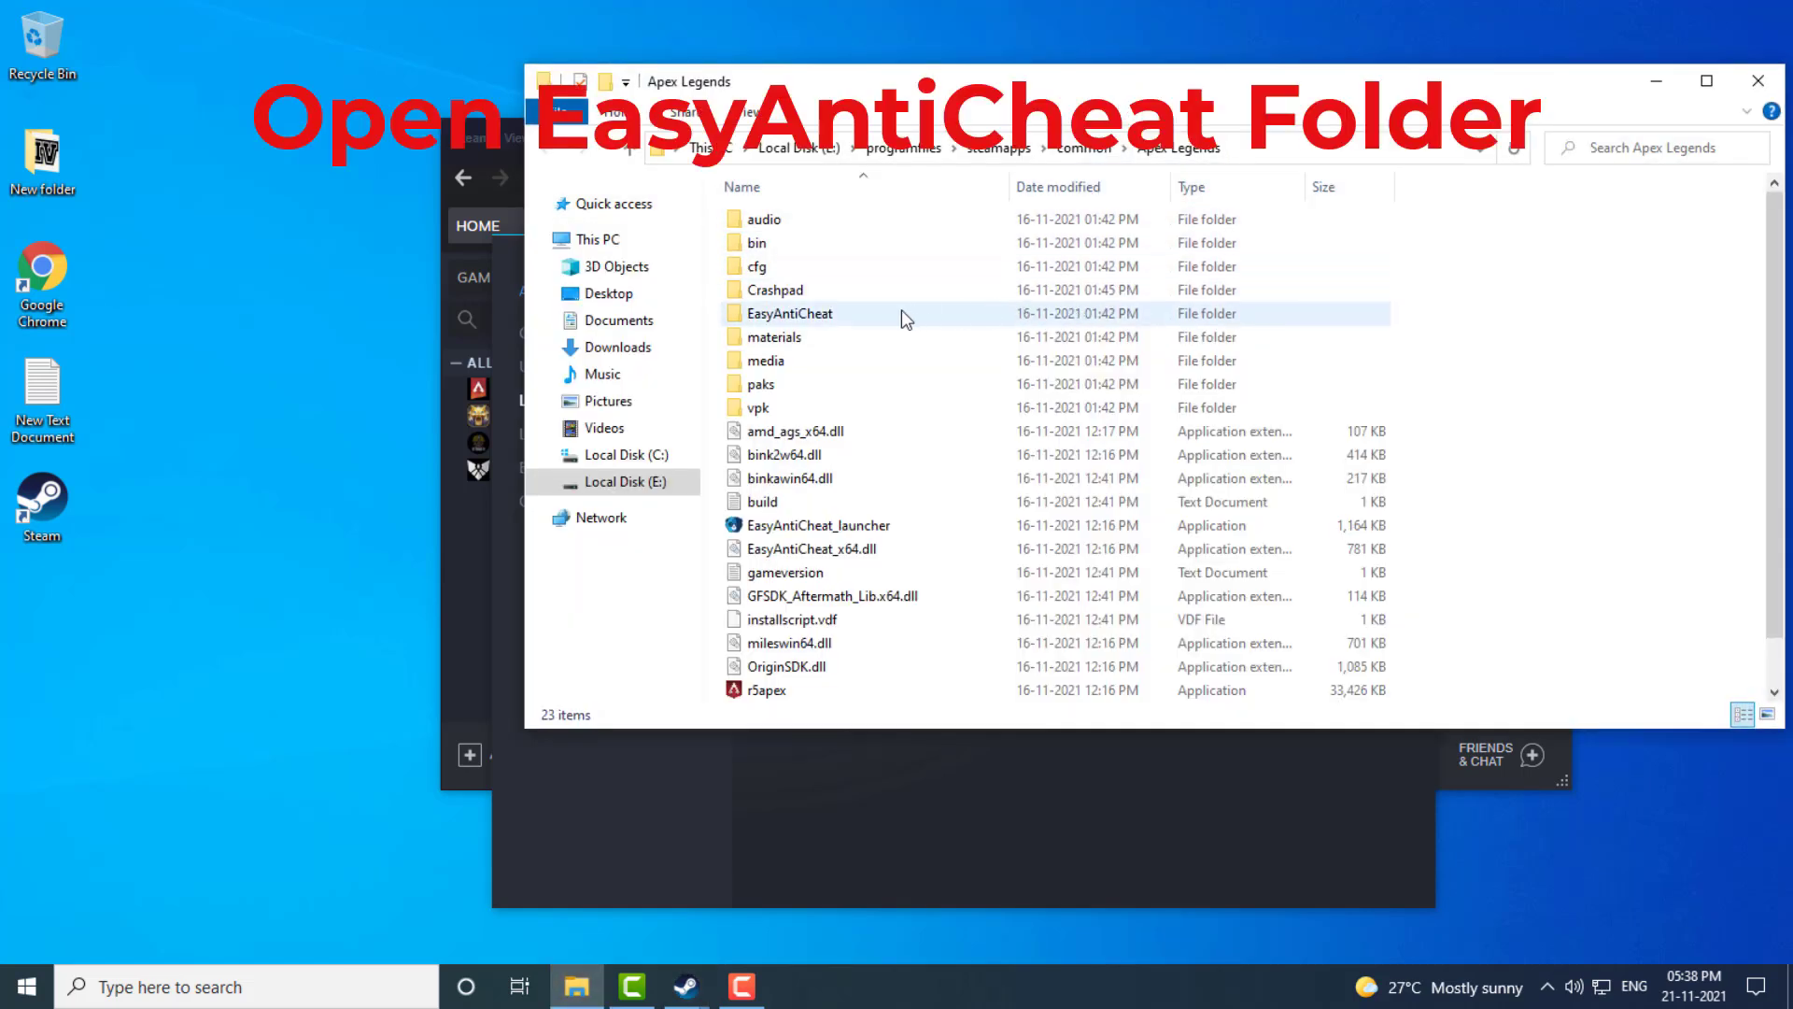
Step: Run EasyAntiCheat_Setup from the EasyAntiCheat folder and repair the service for Apex Legends, finishing the setup
click(822, 316)
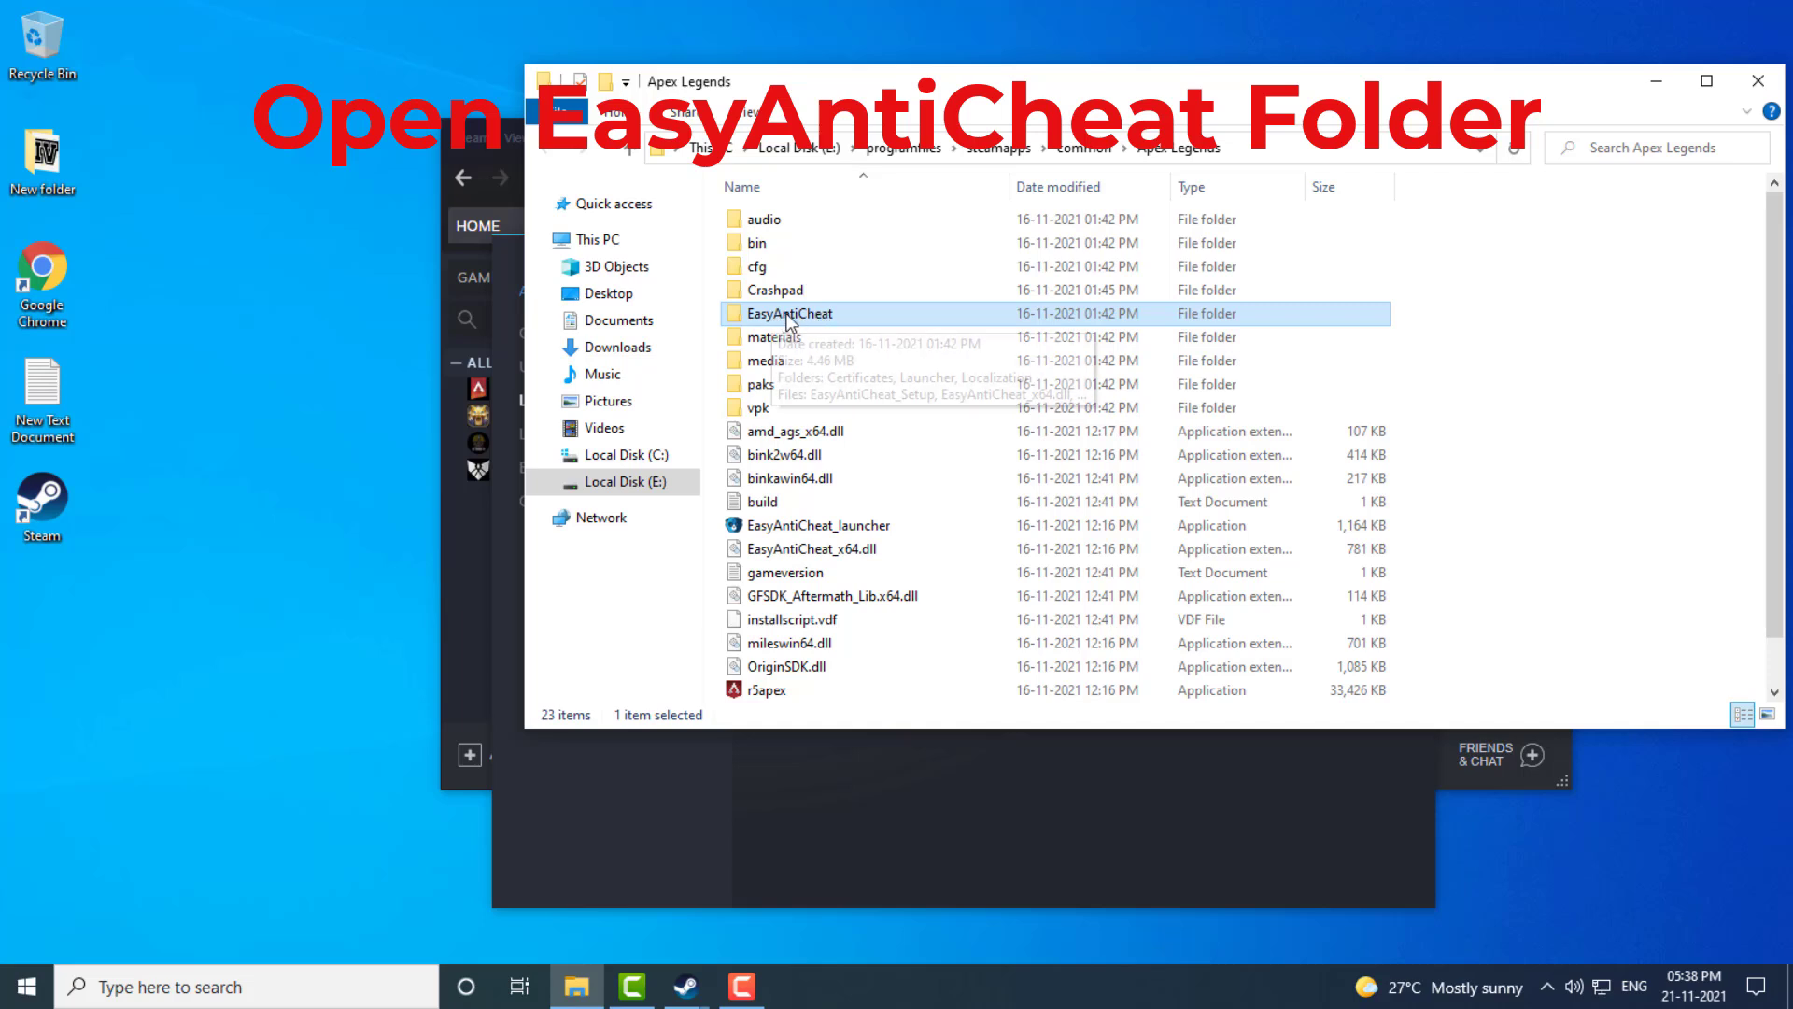
double_click(787, 316)
click(789, 292)
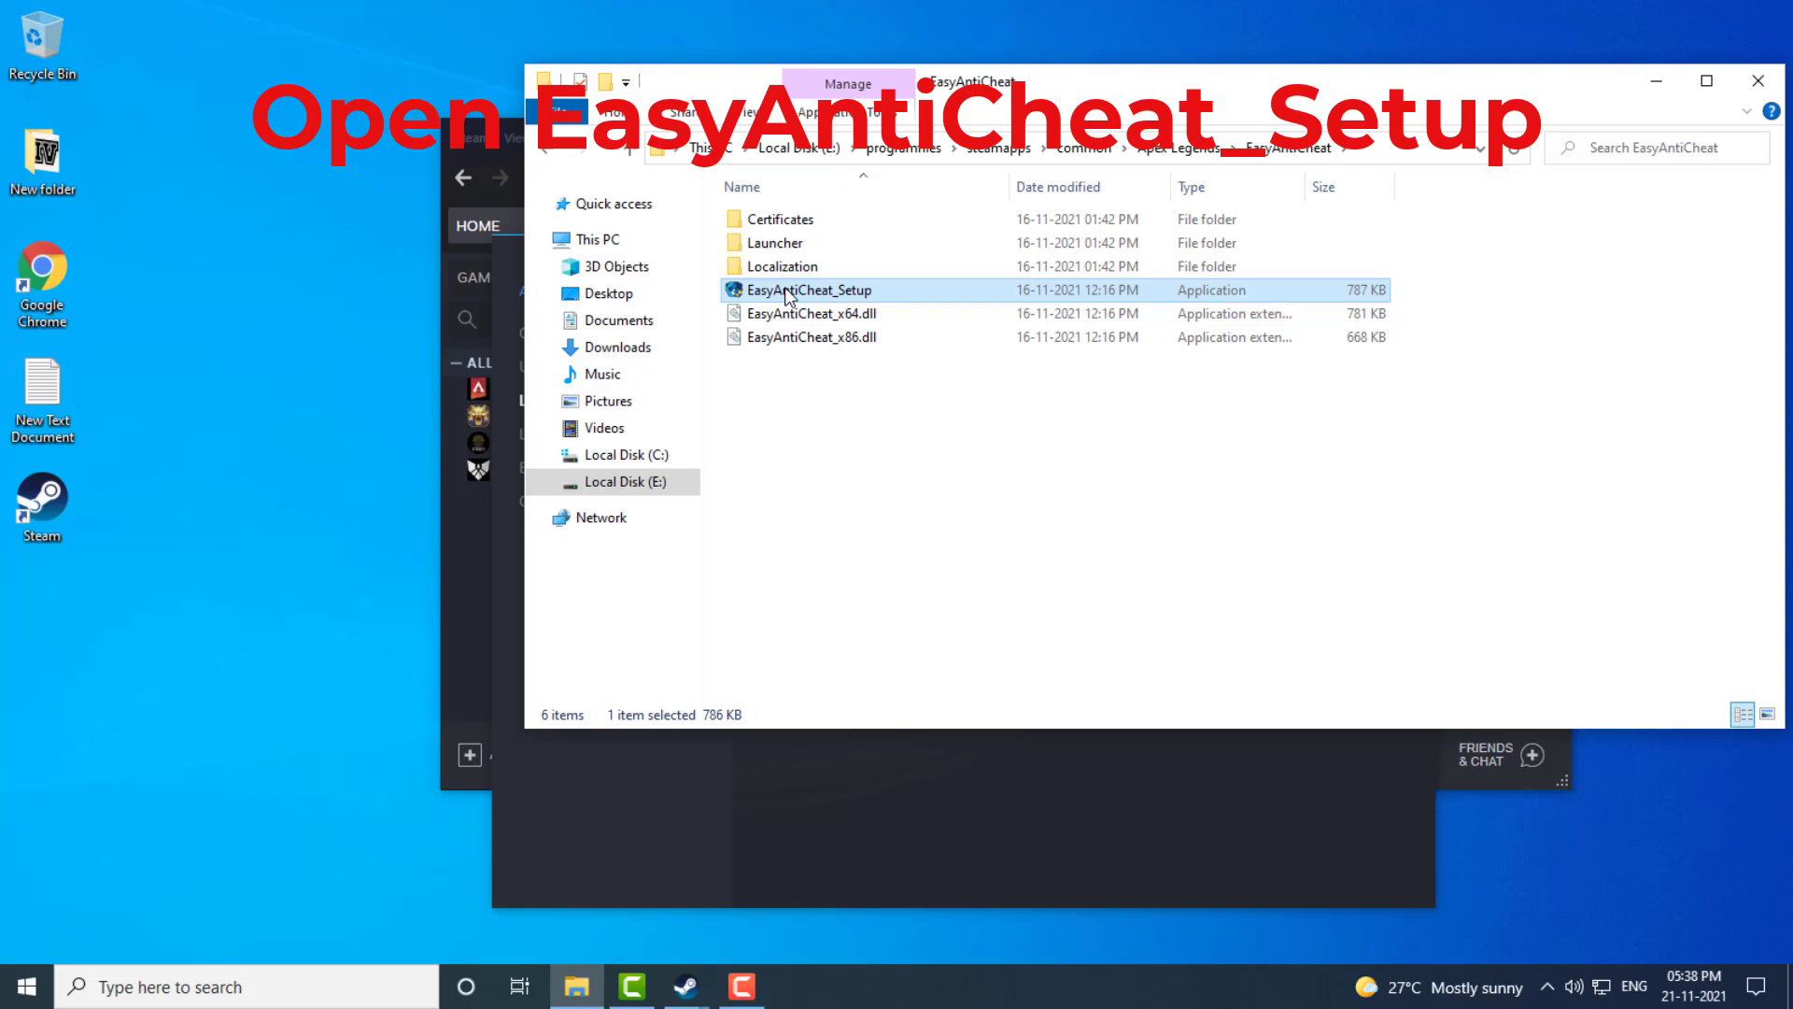
double_click(784, 289)
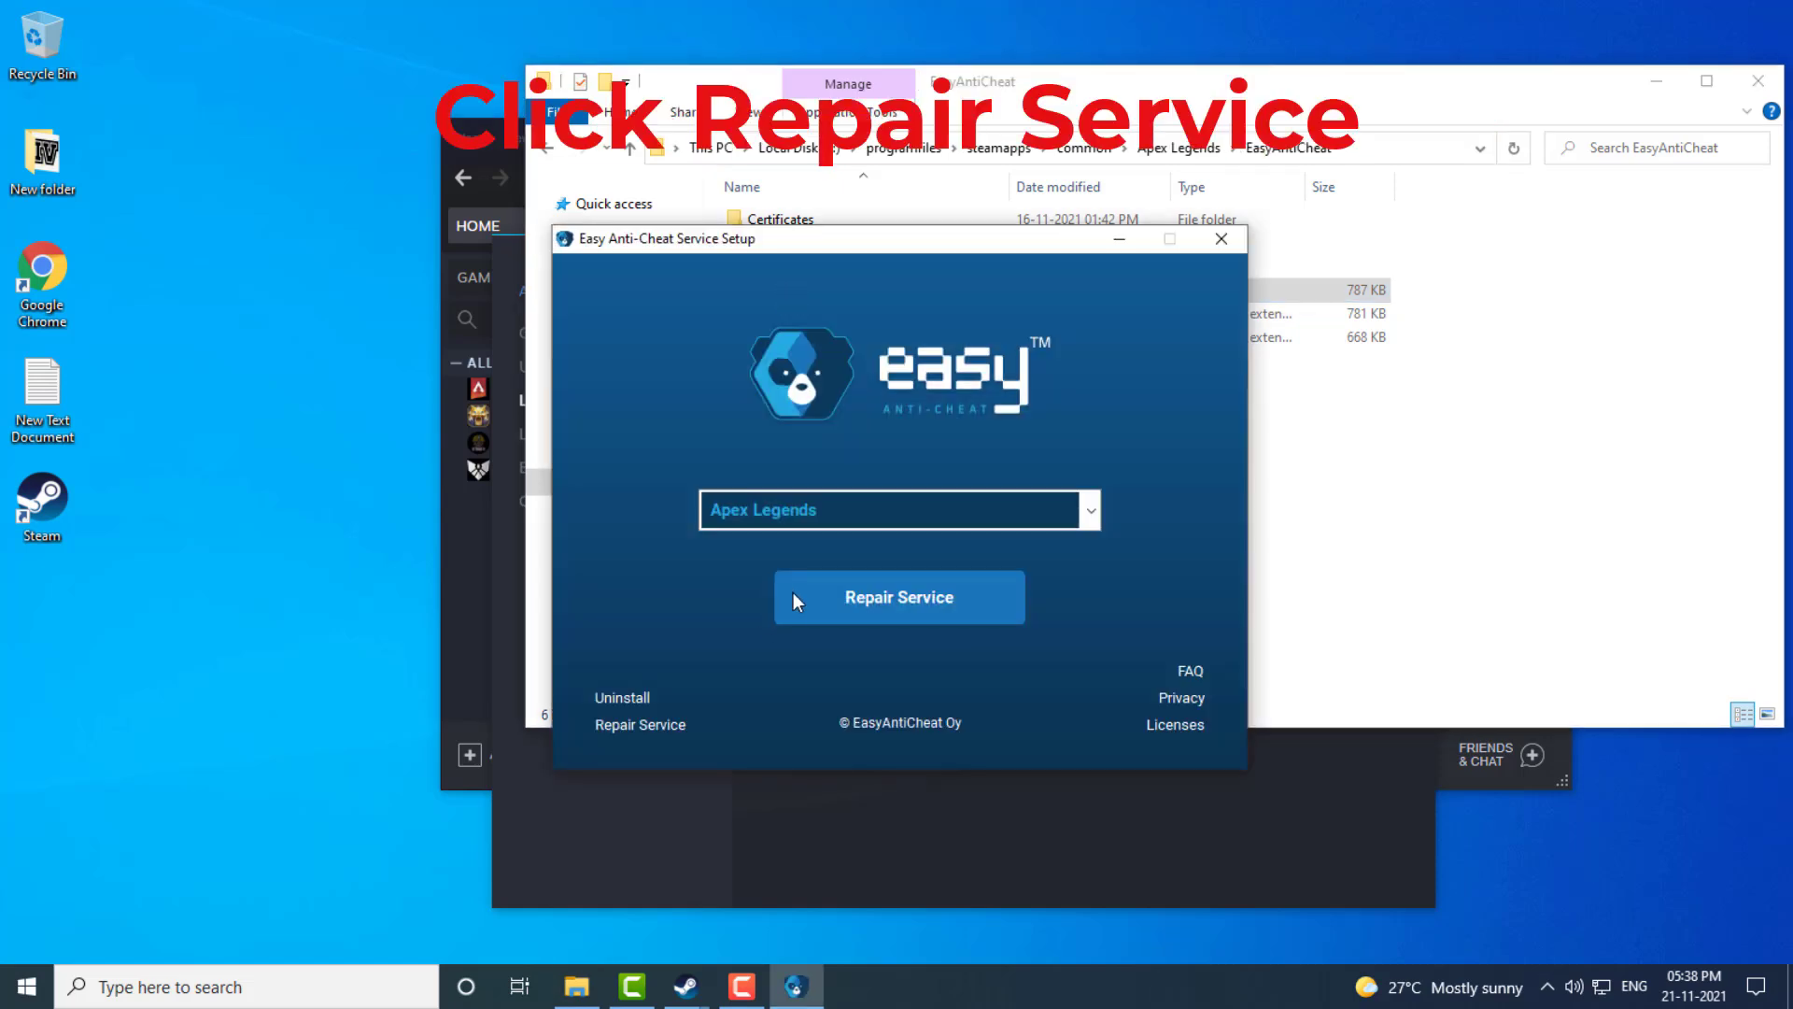
click(893, 592)
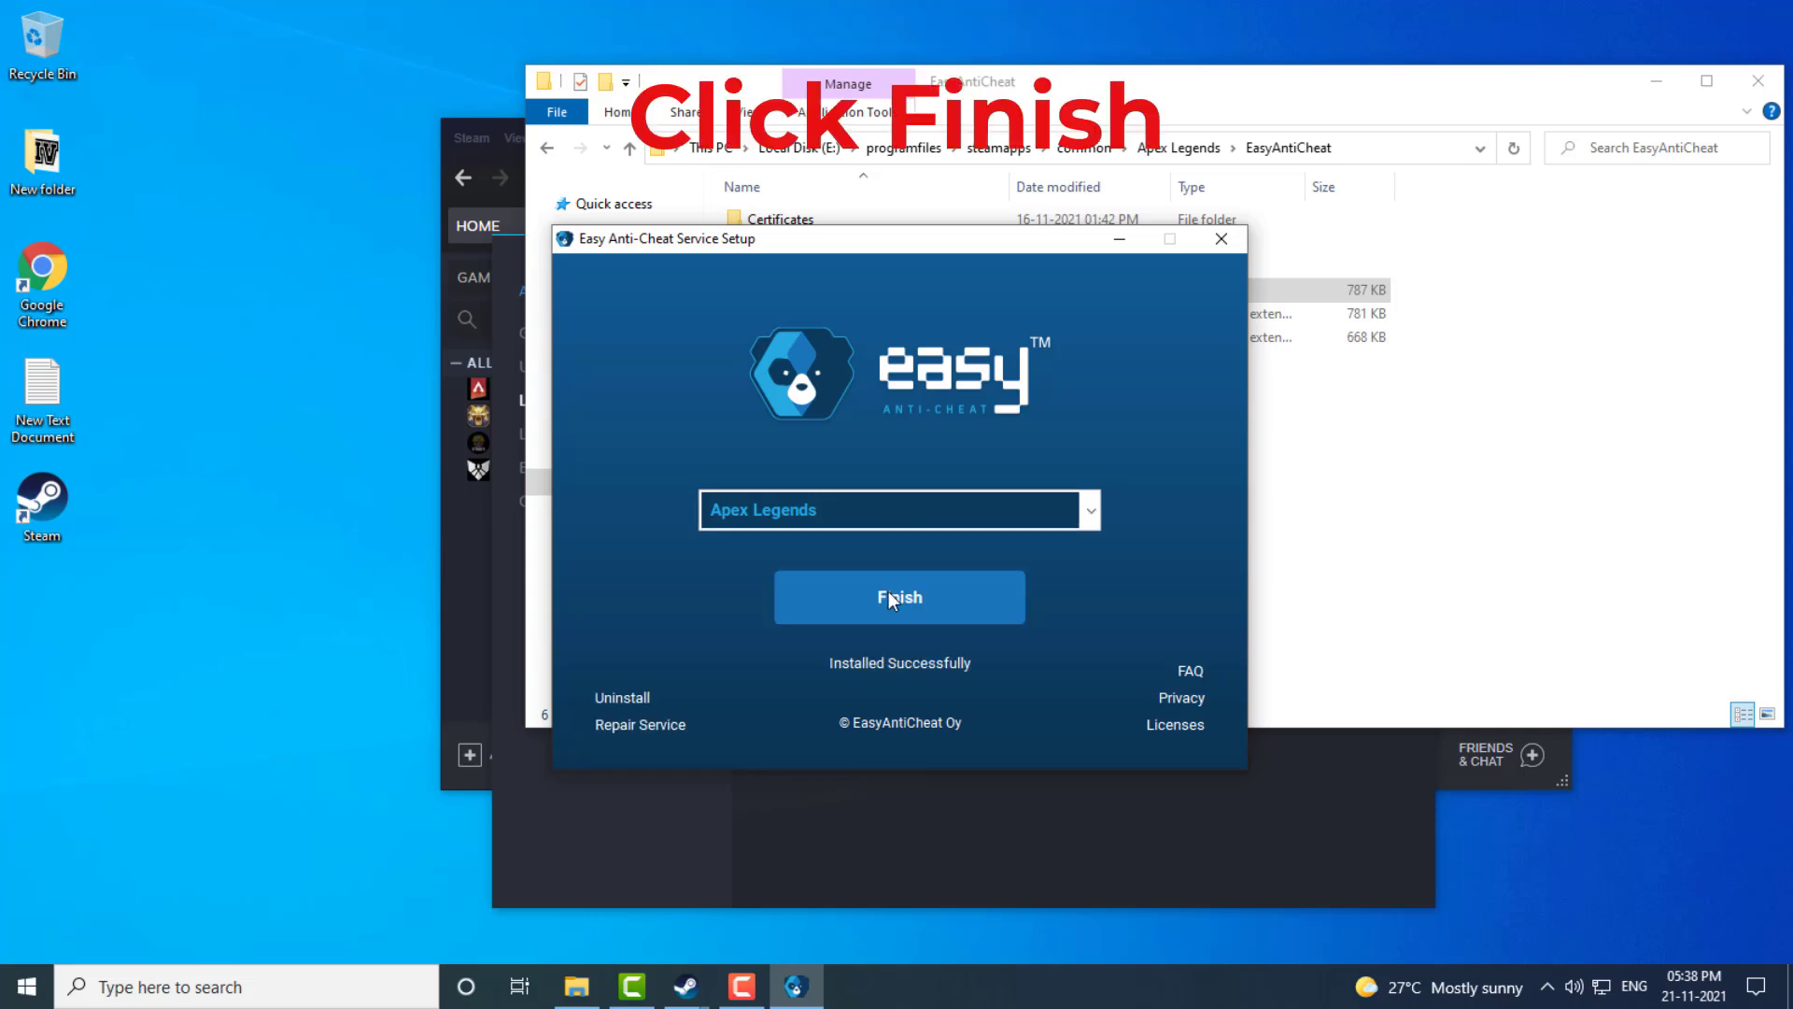
click(899, 594)
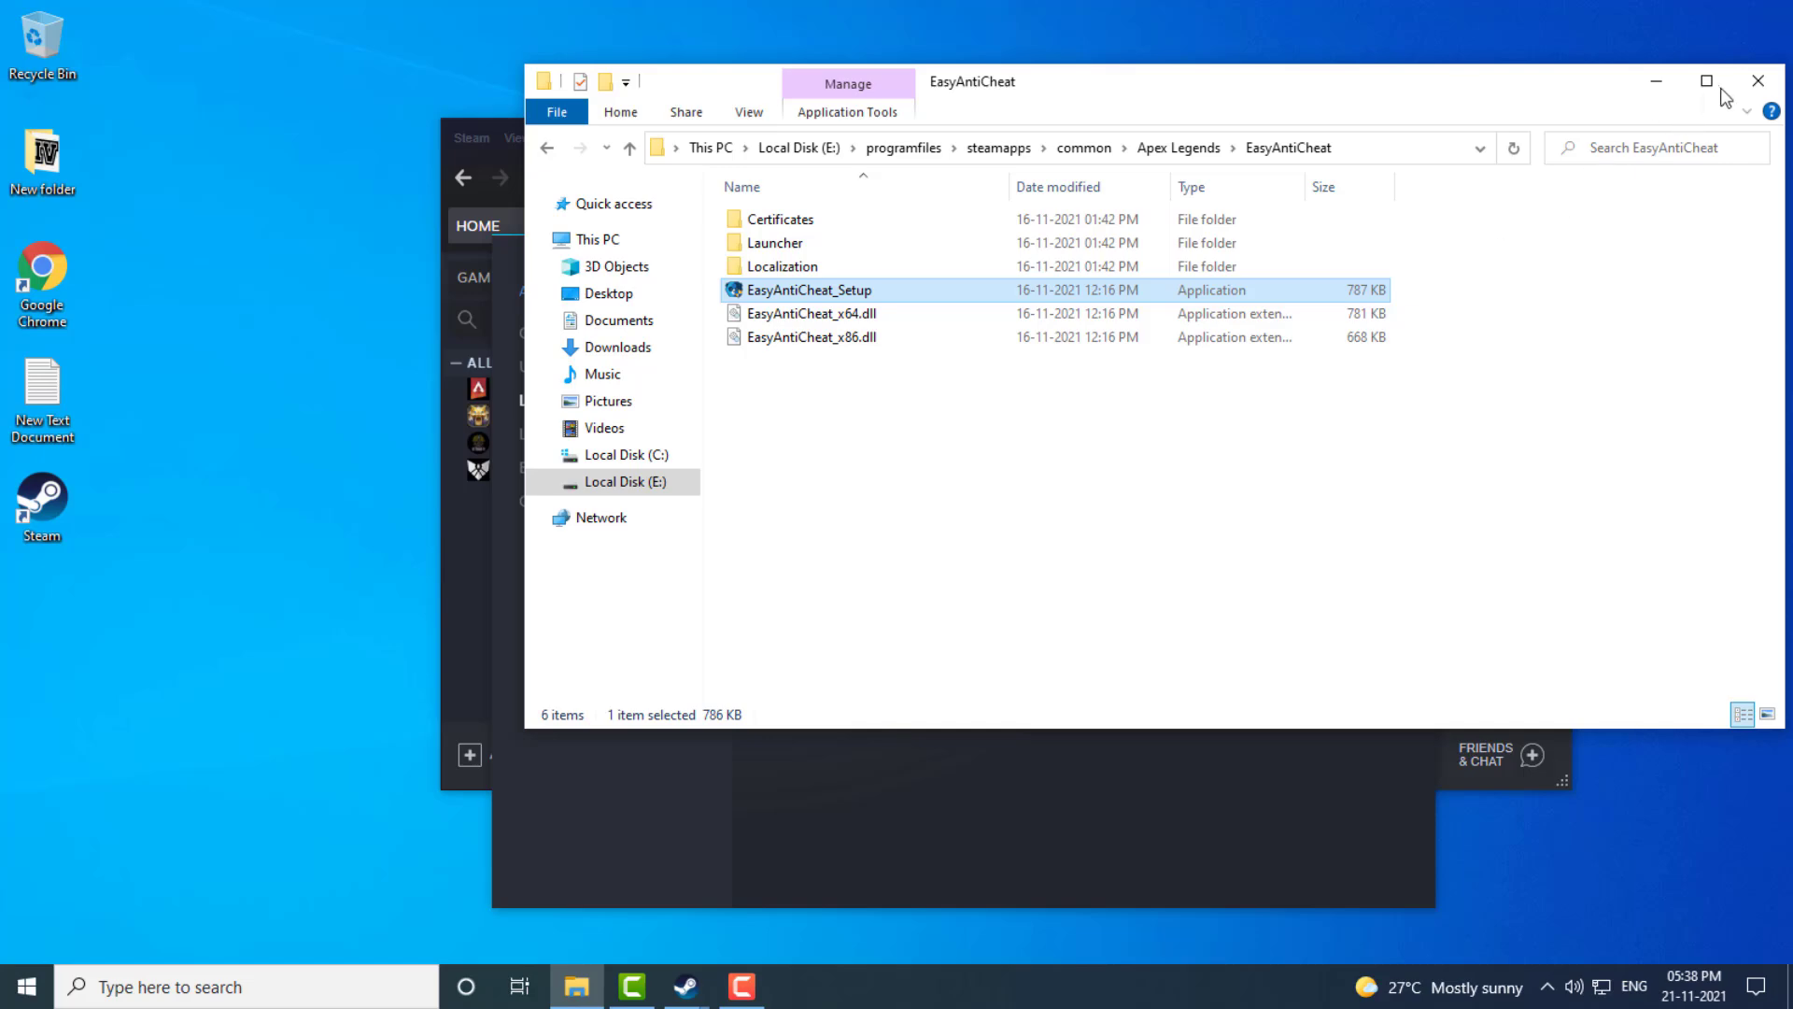
Step: Close the EasyAntiCheat folder, the Apex Legends properties and the Steam window
click(1754, 85)
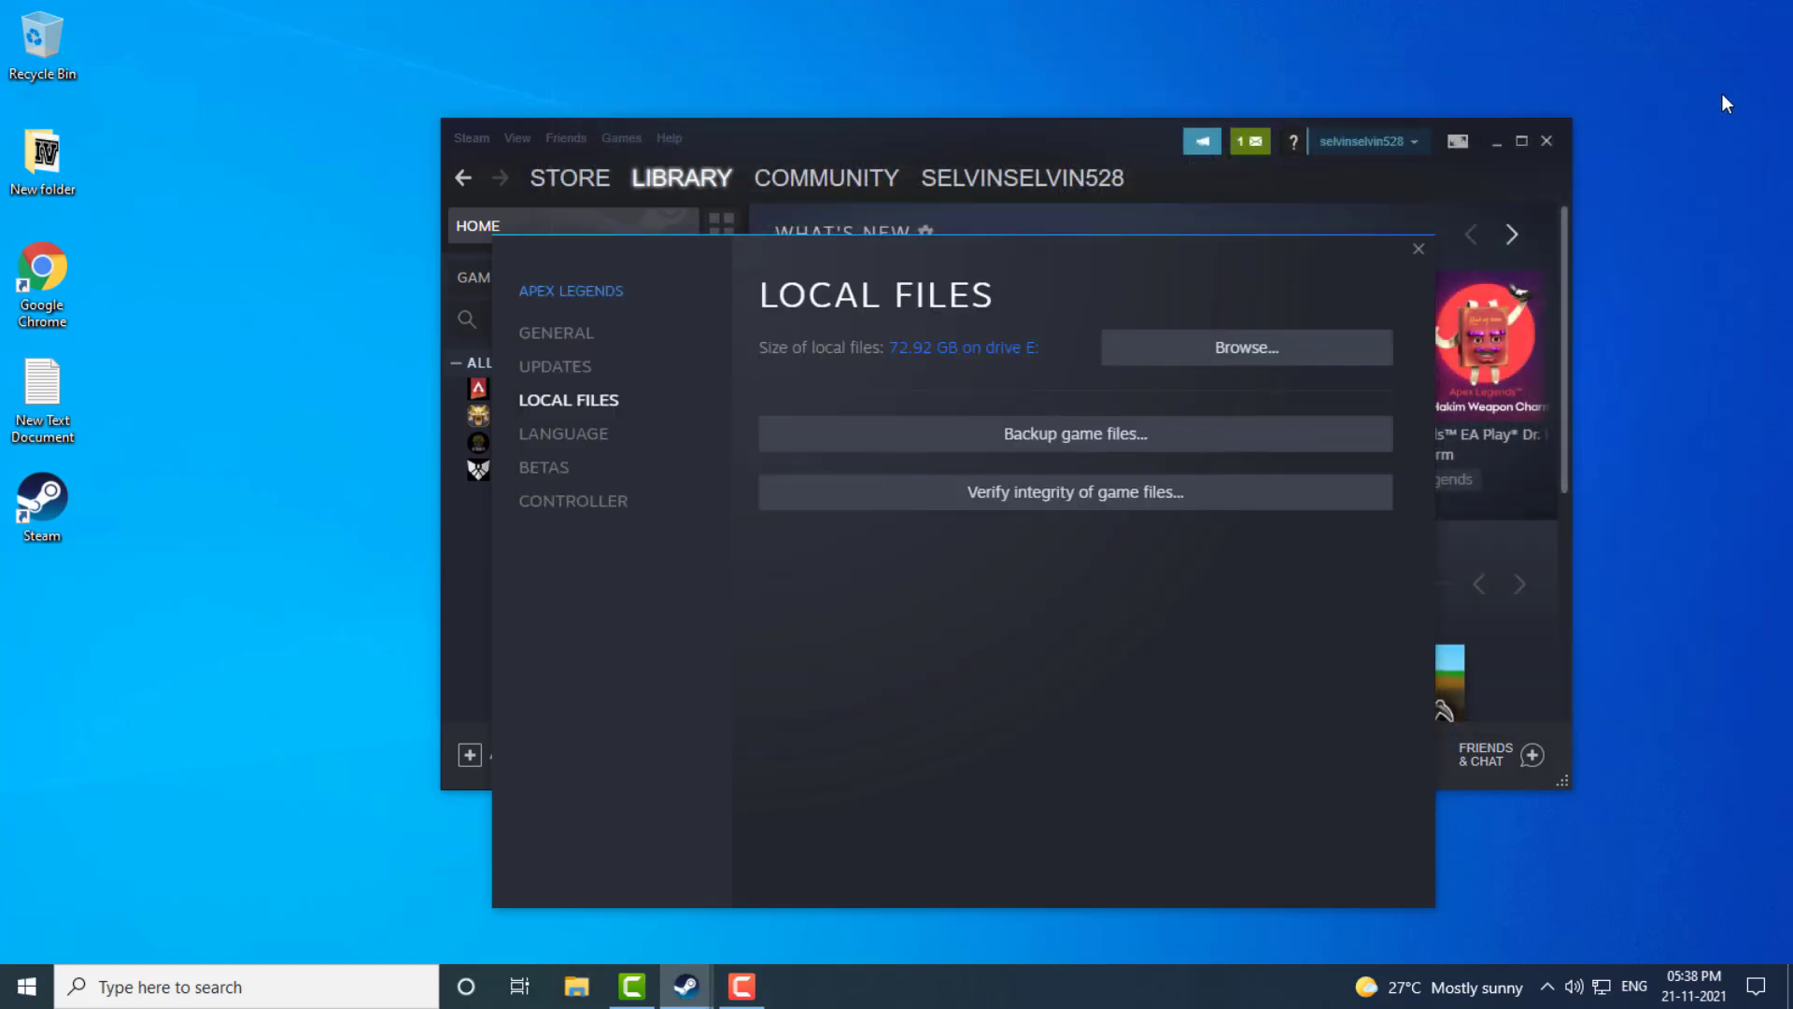
click(1418, 250)
click(1547, 140)
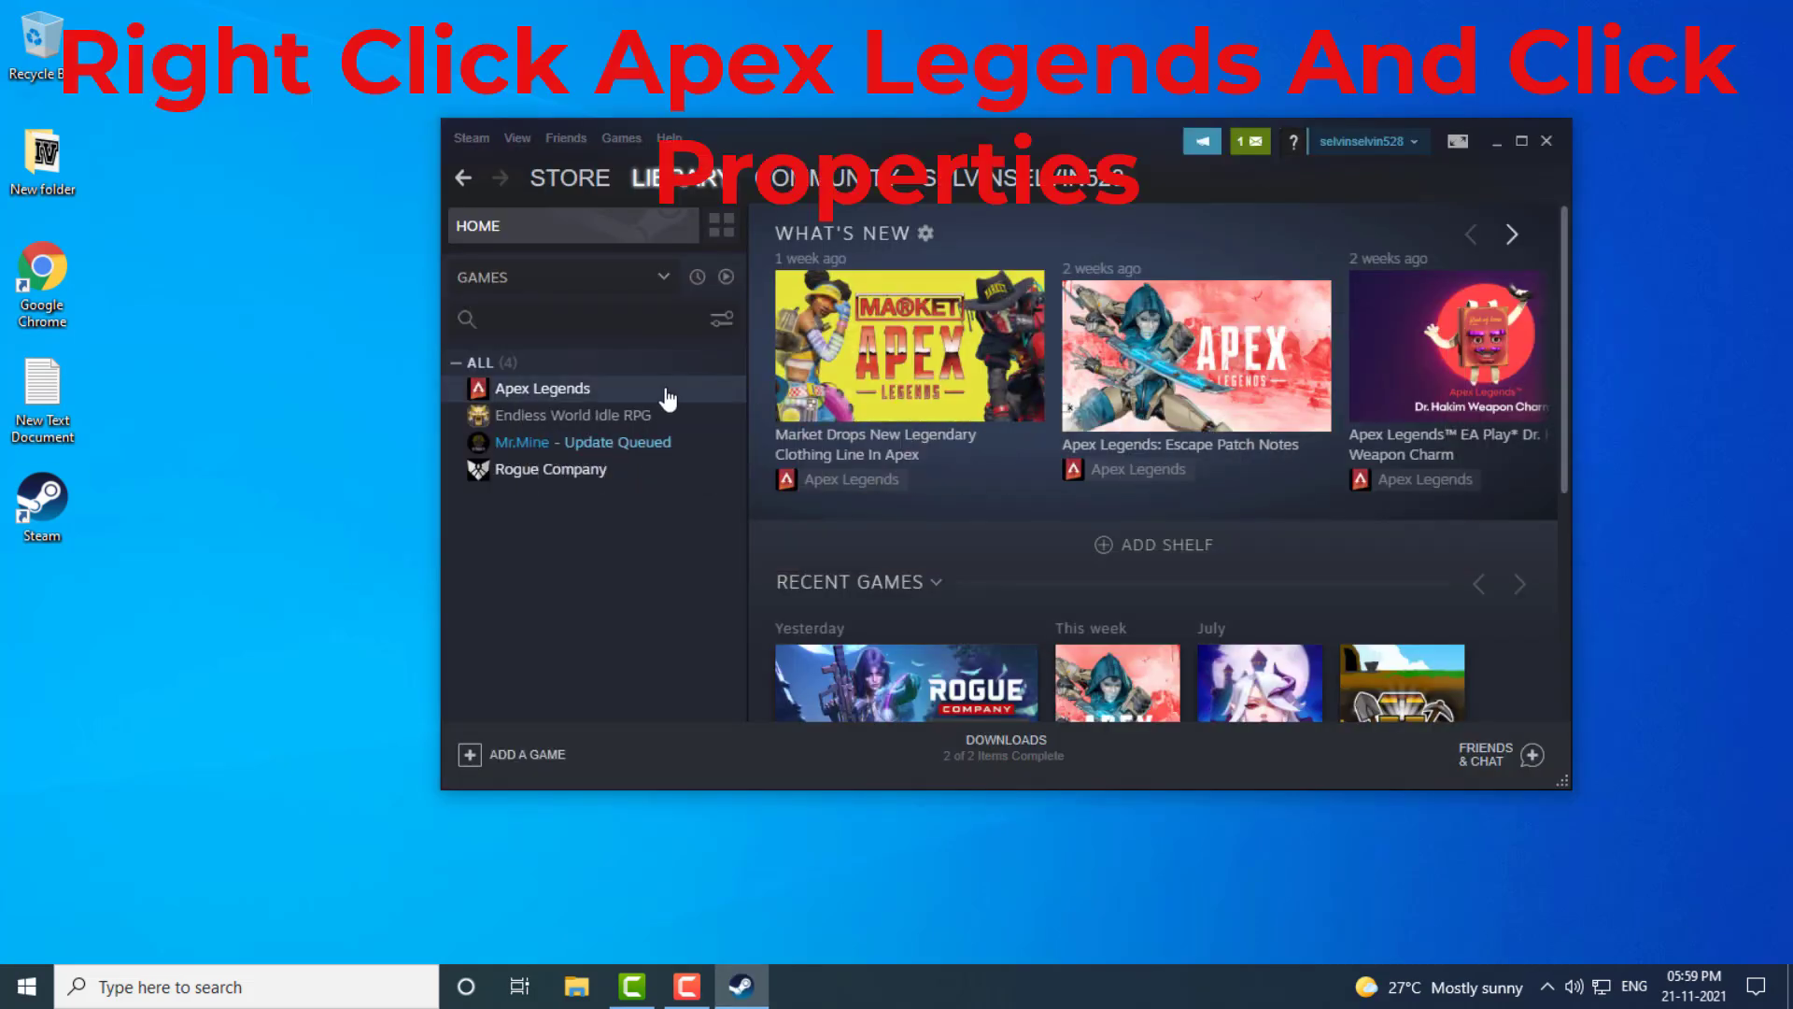
Step: Browse to the Apex Legends installation folder through the Local Files section of the game's properties in the Steam library
right_click(580, 389)
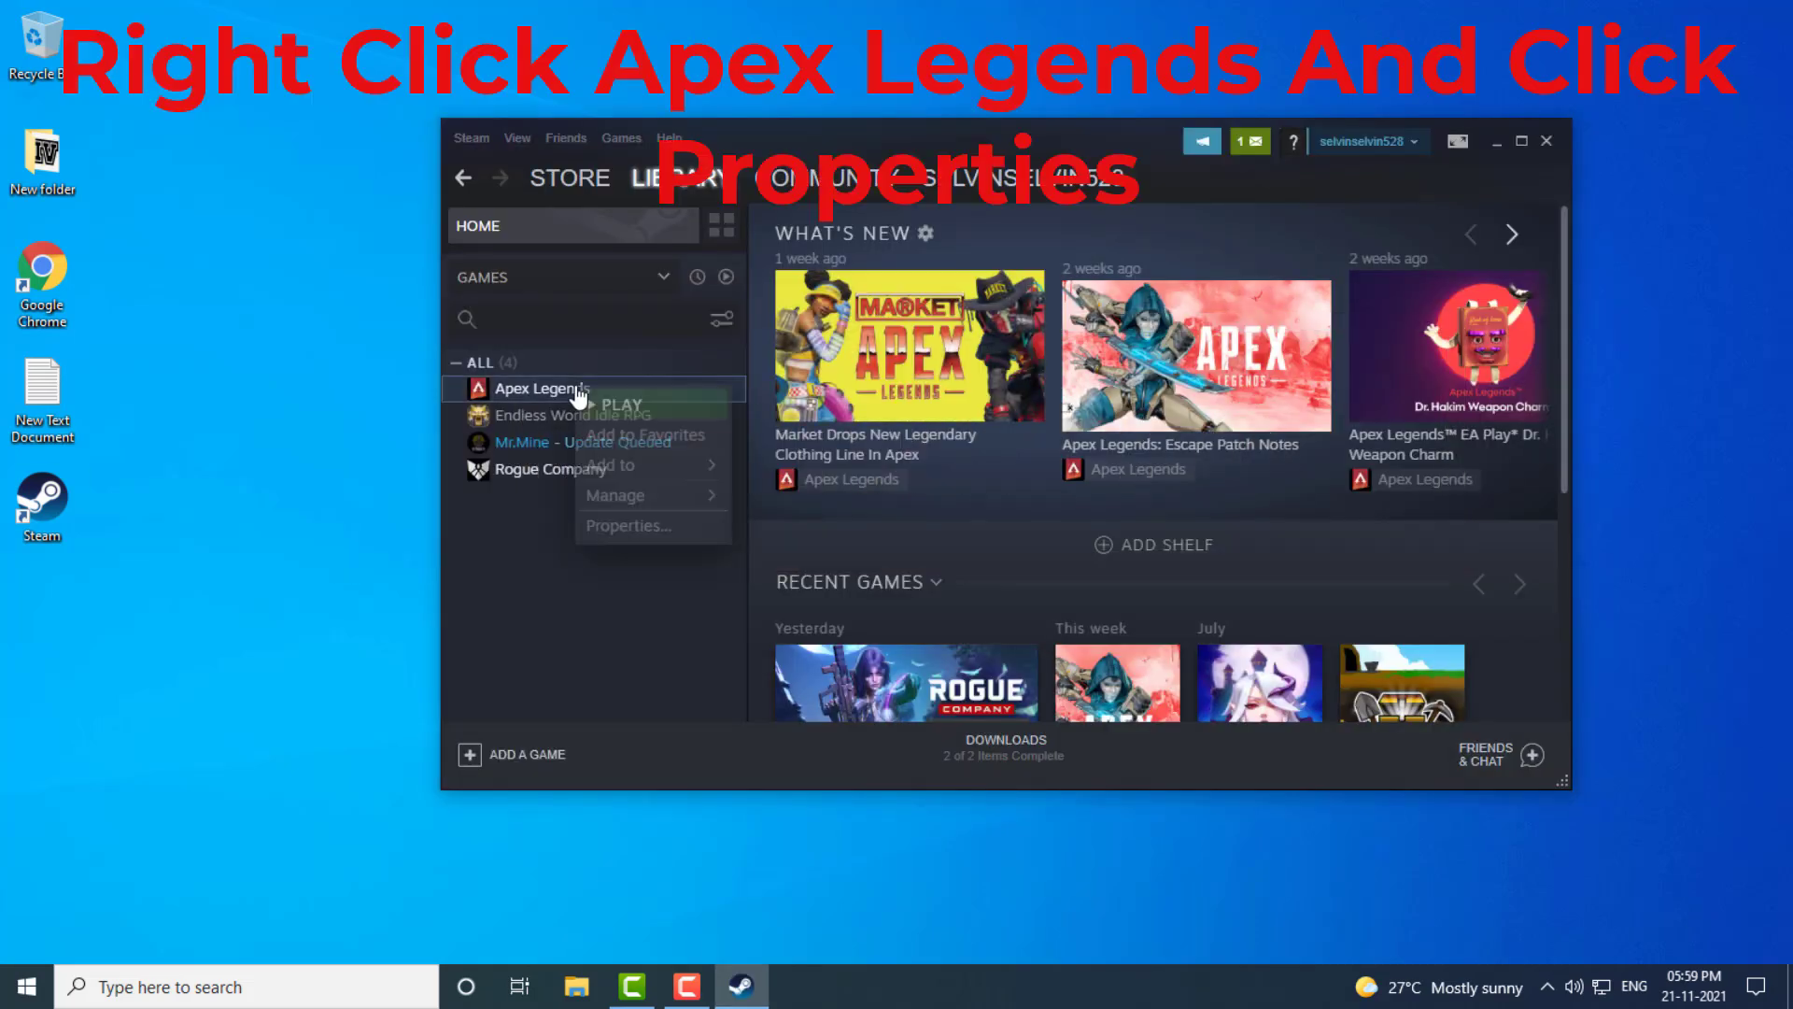
click(620, 525)
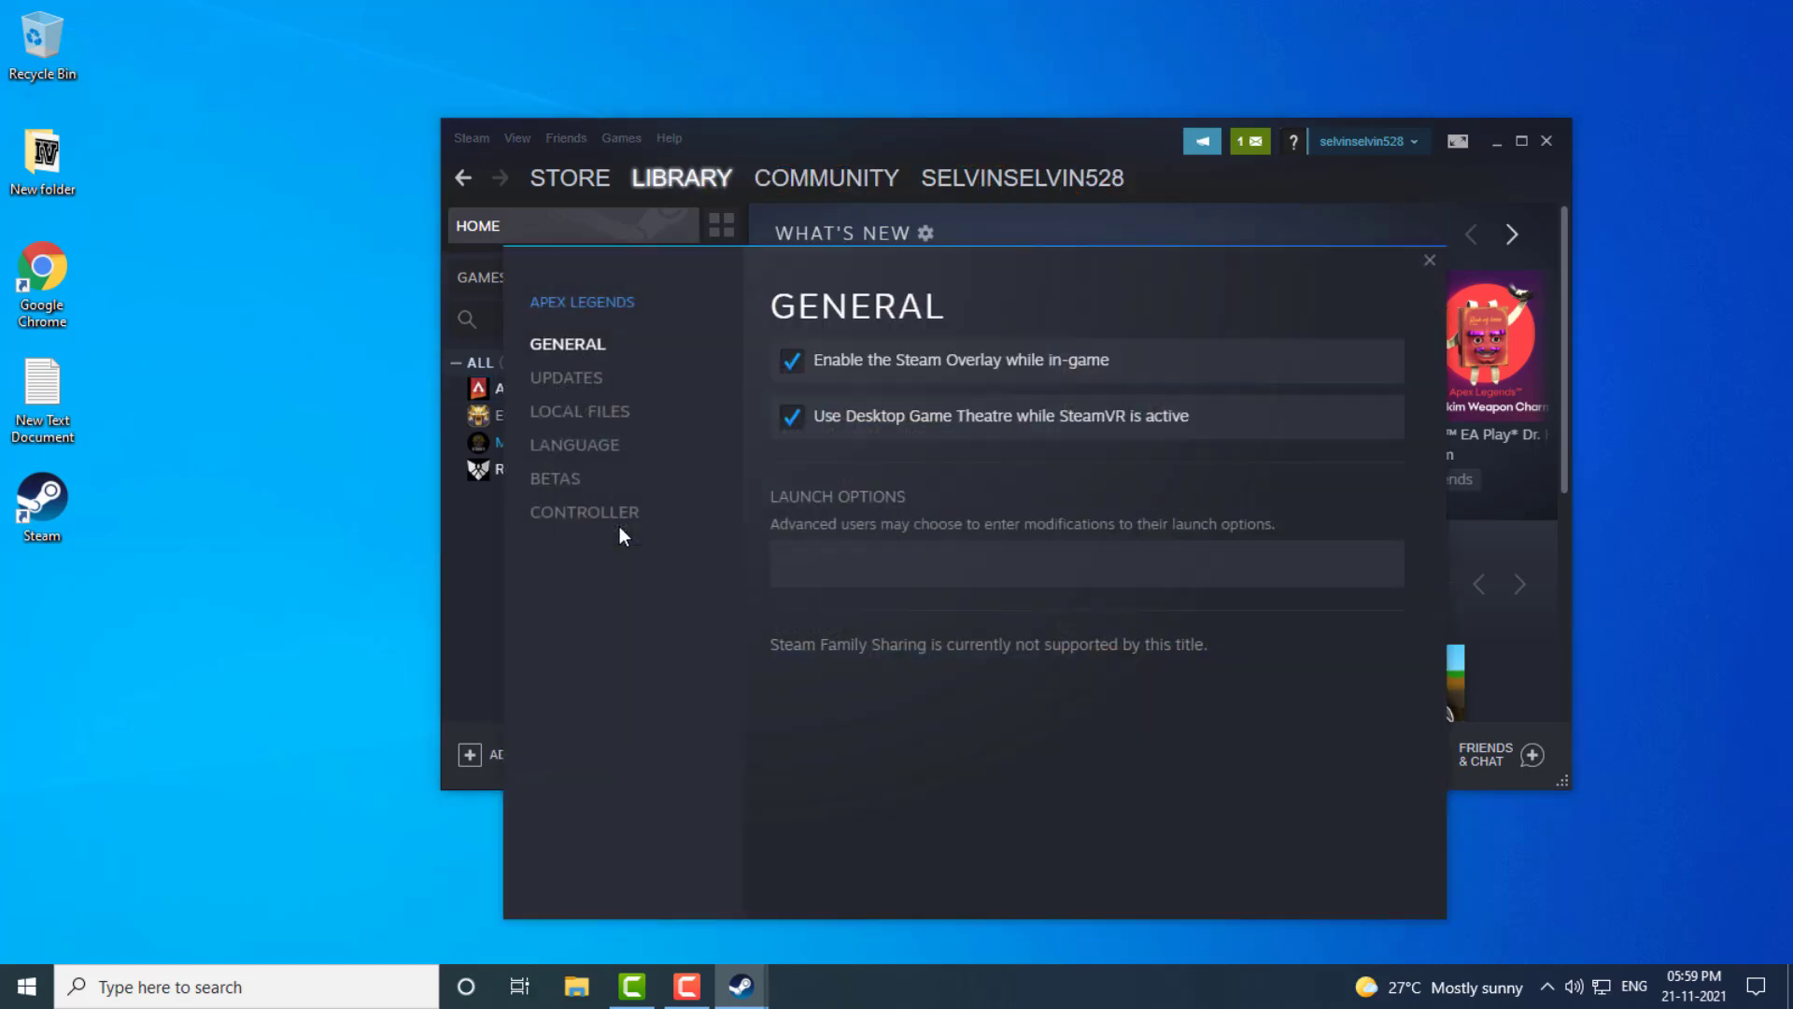
click(568, 415)
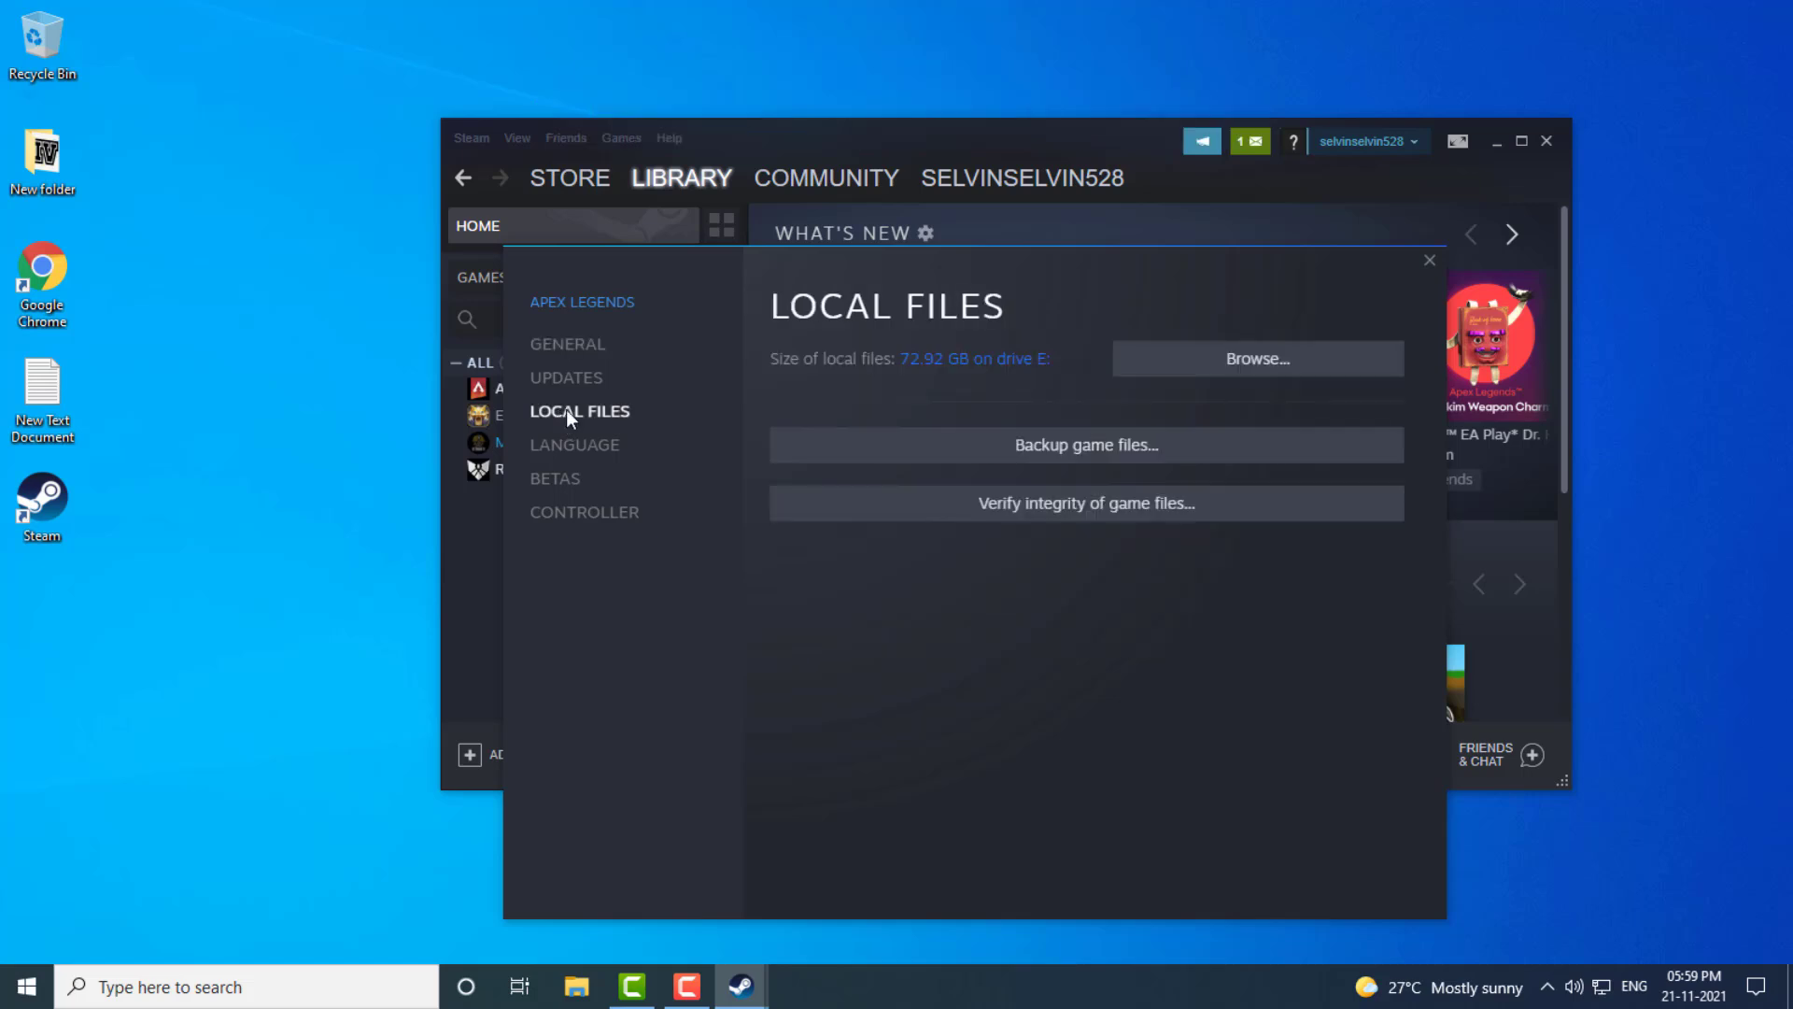
click(1250, 364)
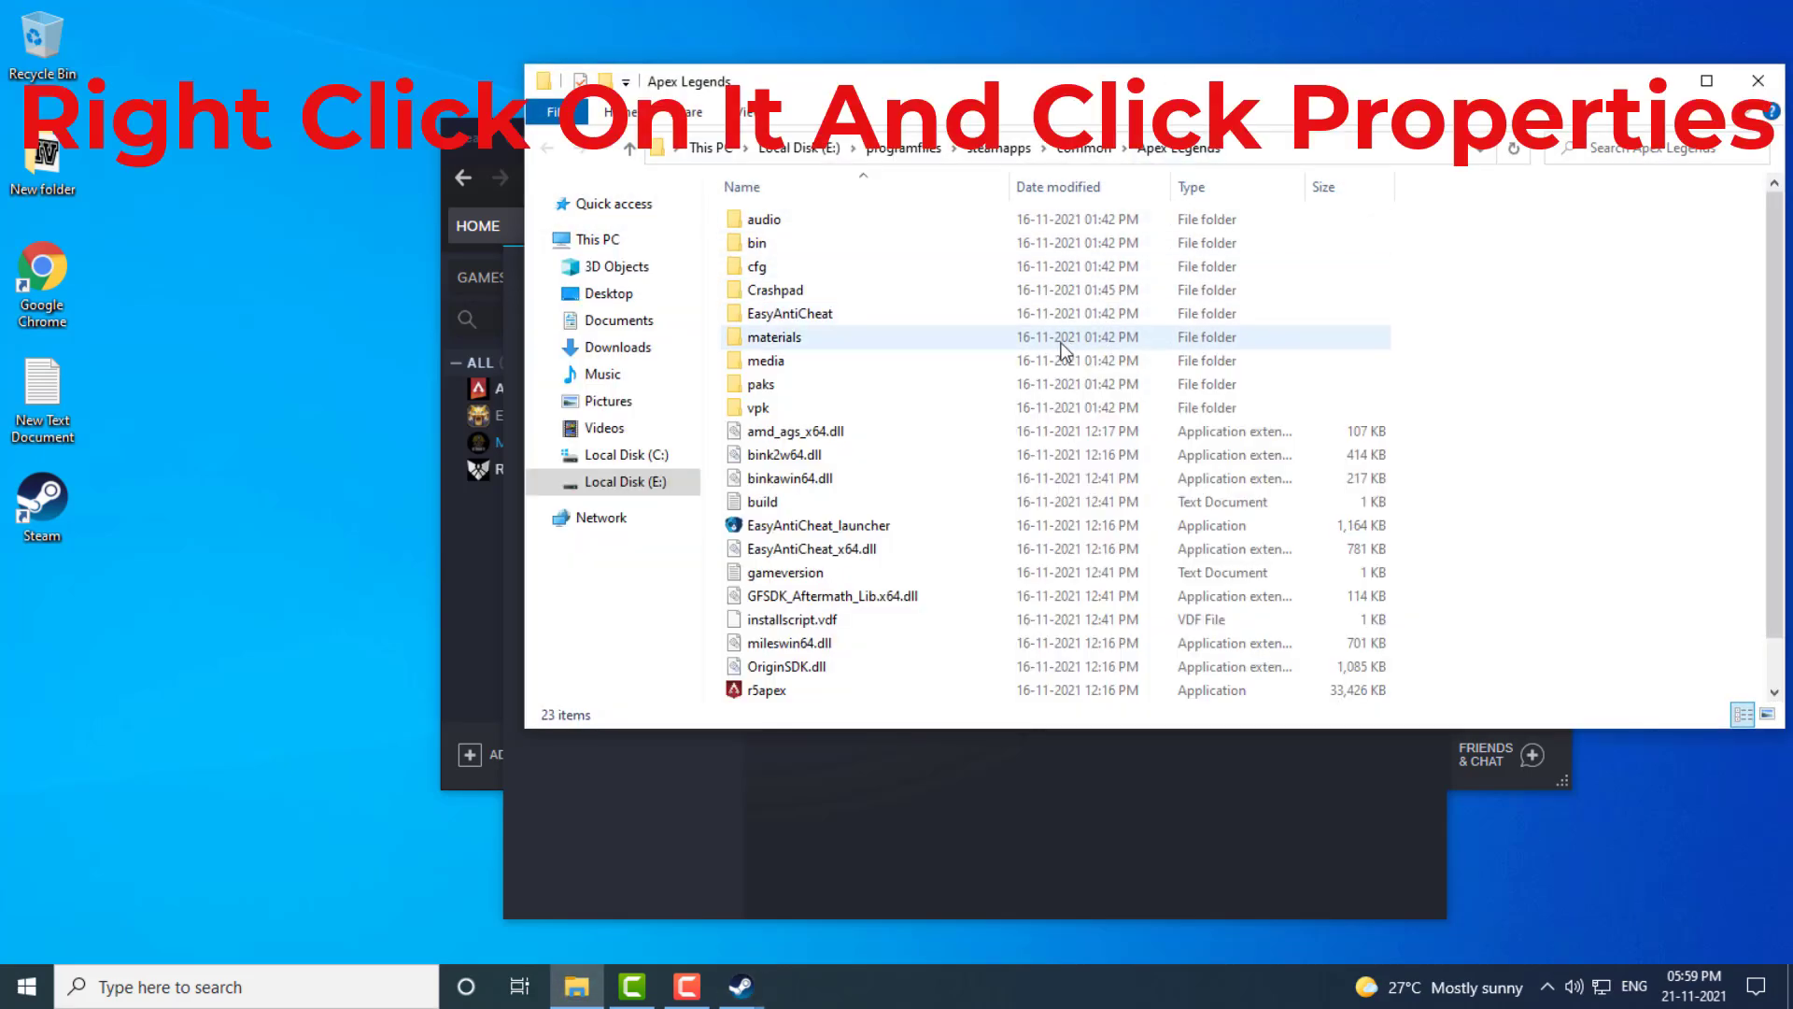
Step: Set r5apex to run as an administrator in its compatibility properties, apply the change, and close the game folder and Steam windows
scroll(990, 399, down, 1)
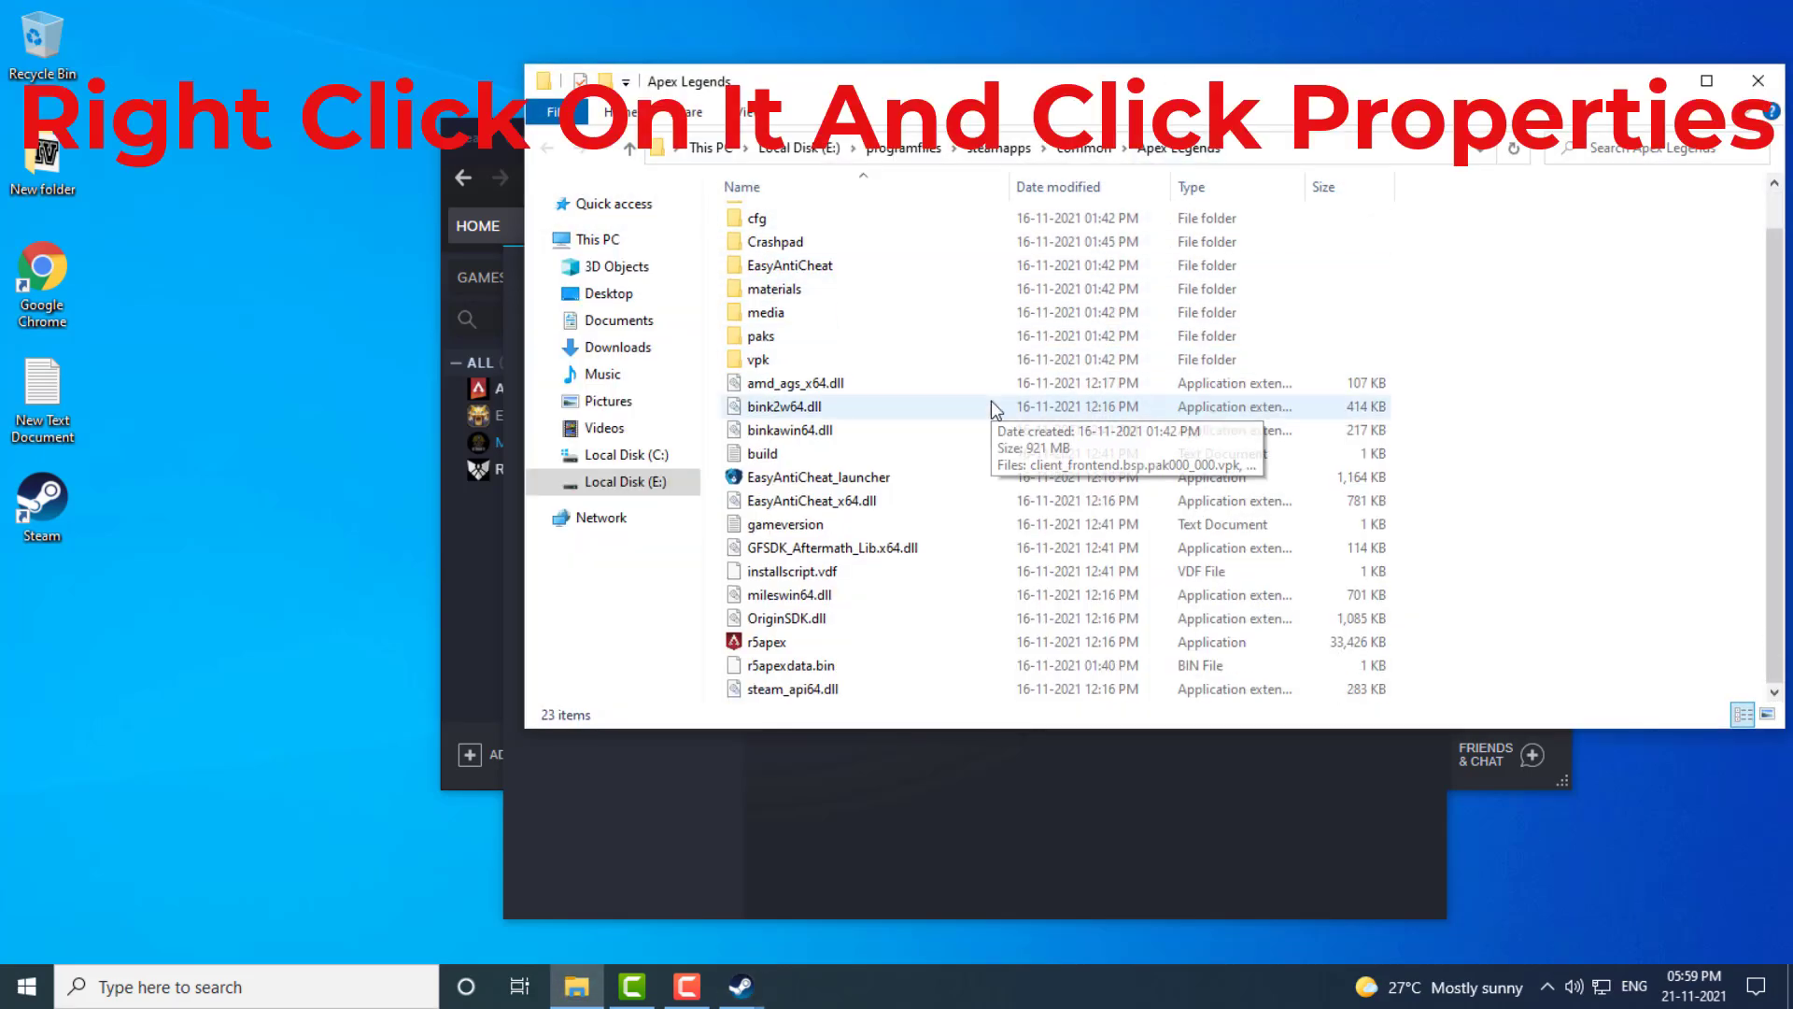
click(1012, 641)
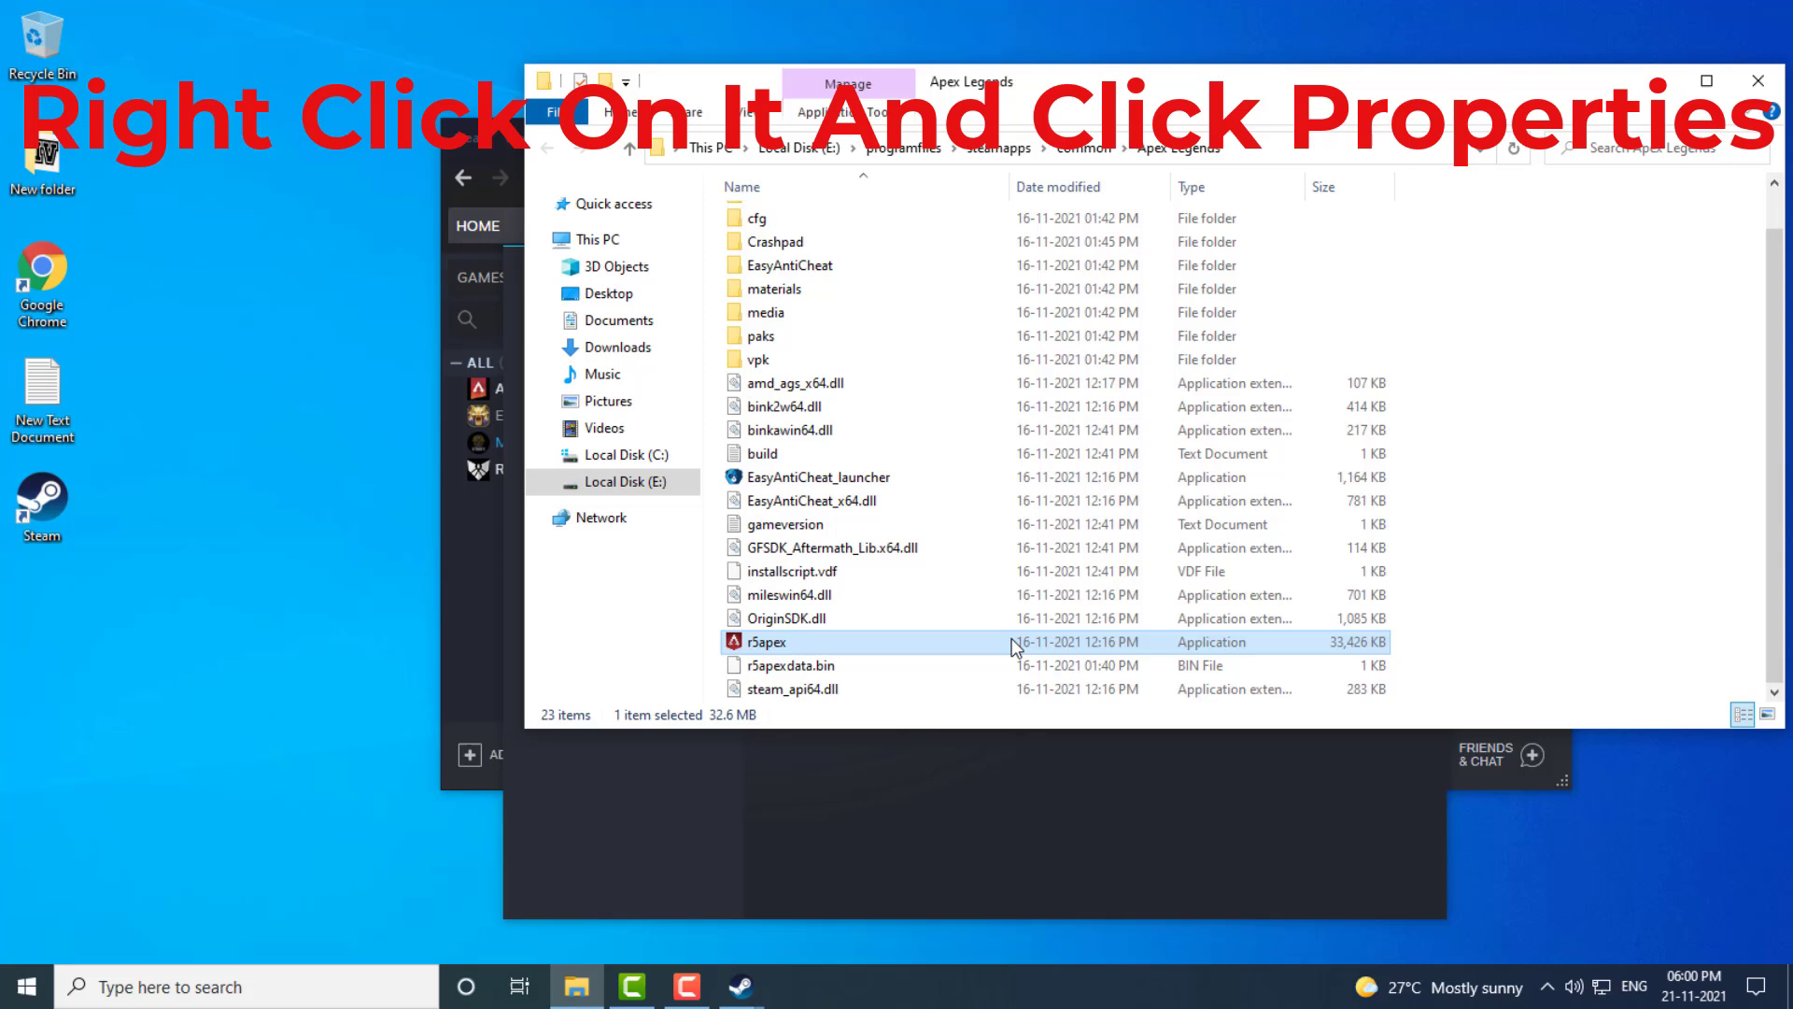
right_click(780, 644)
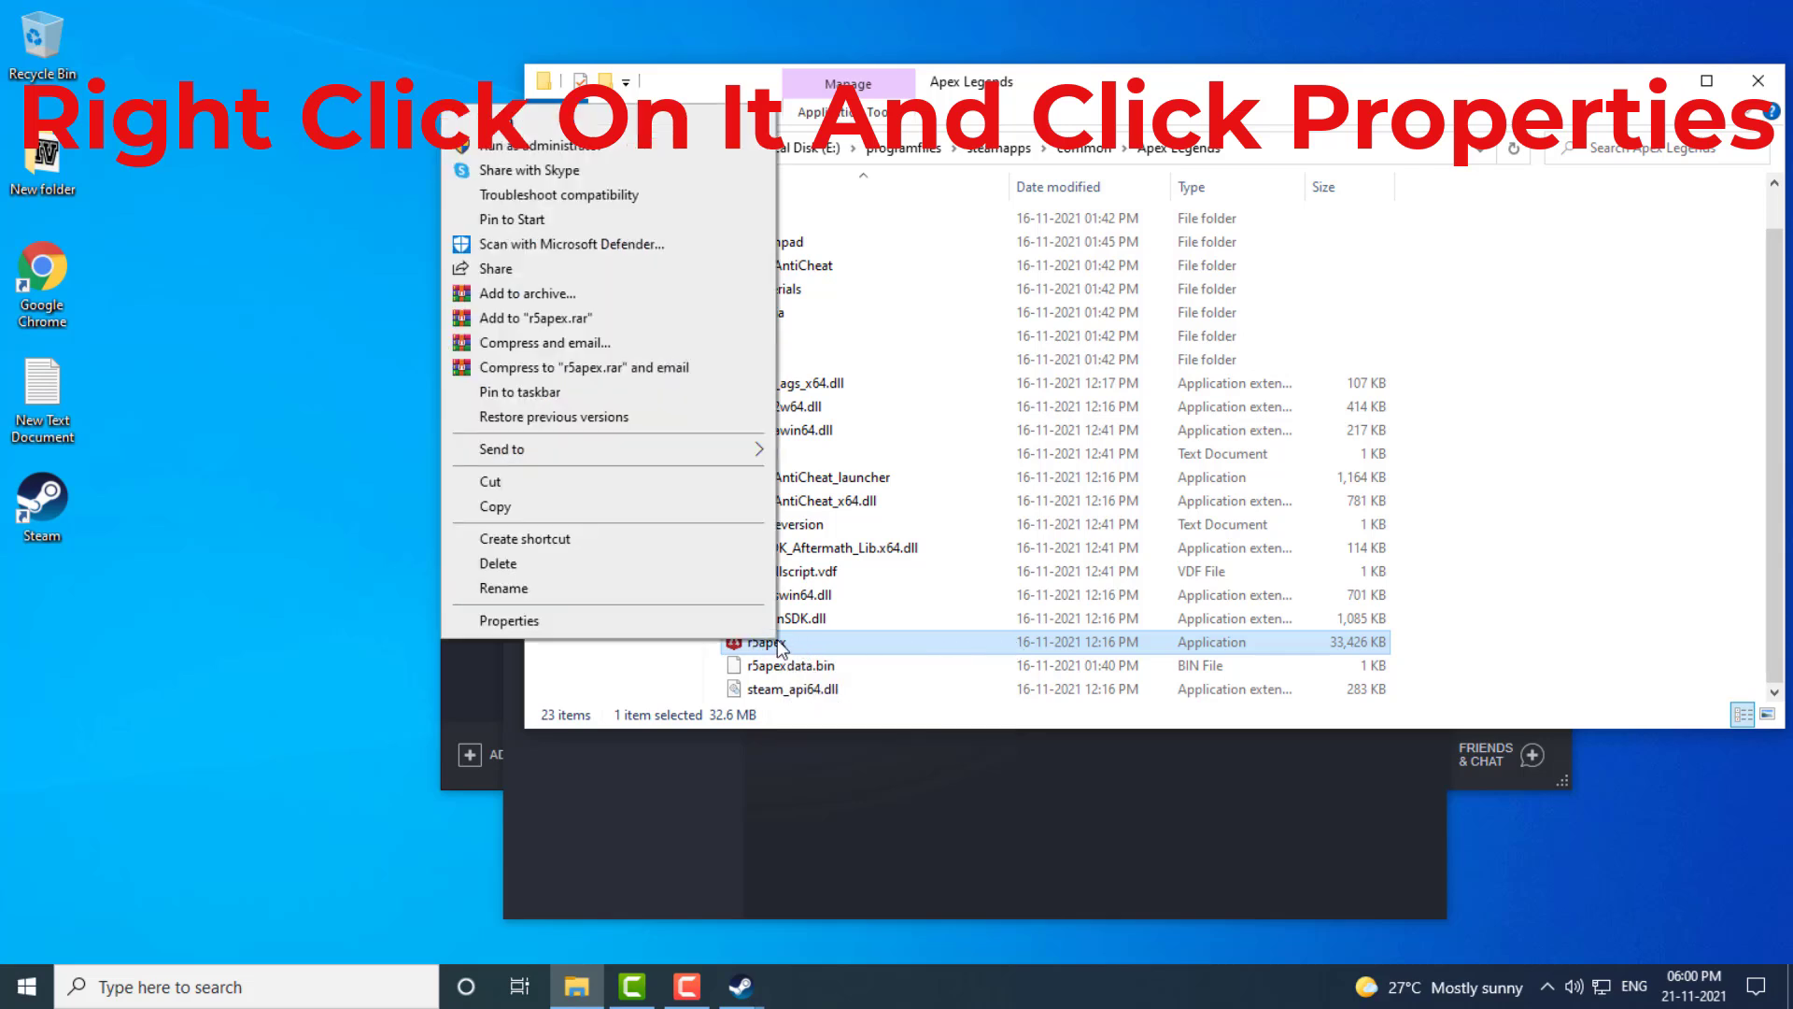
click(510, 621)
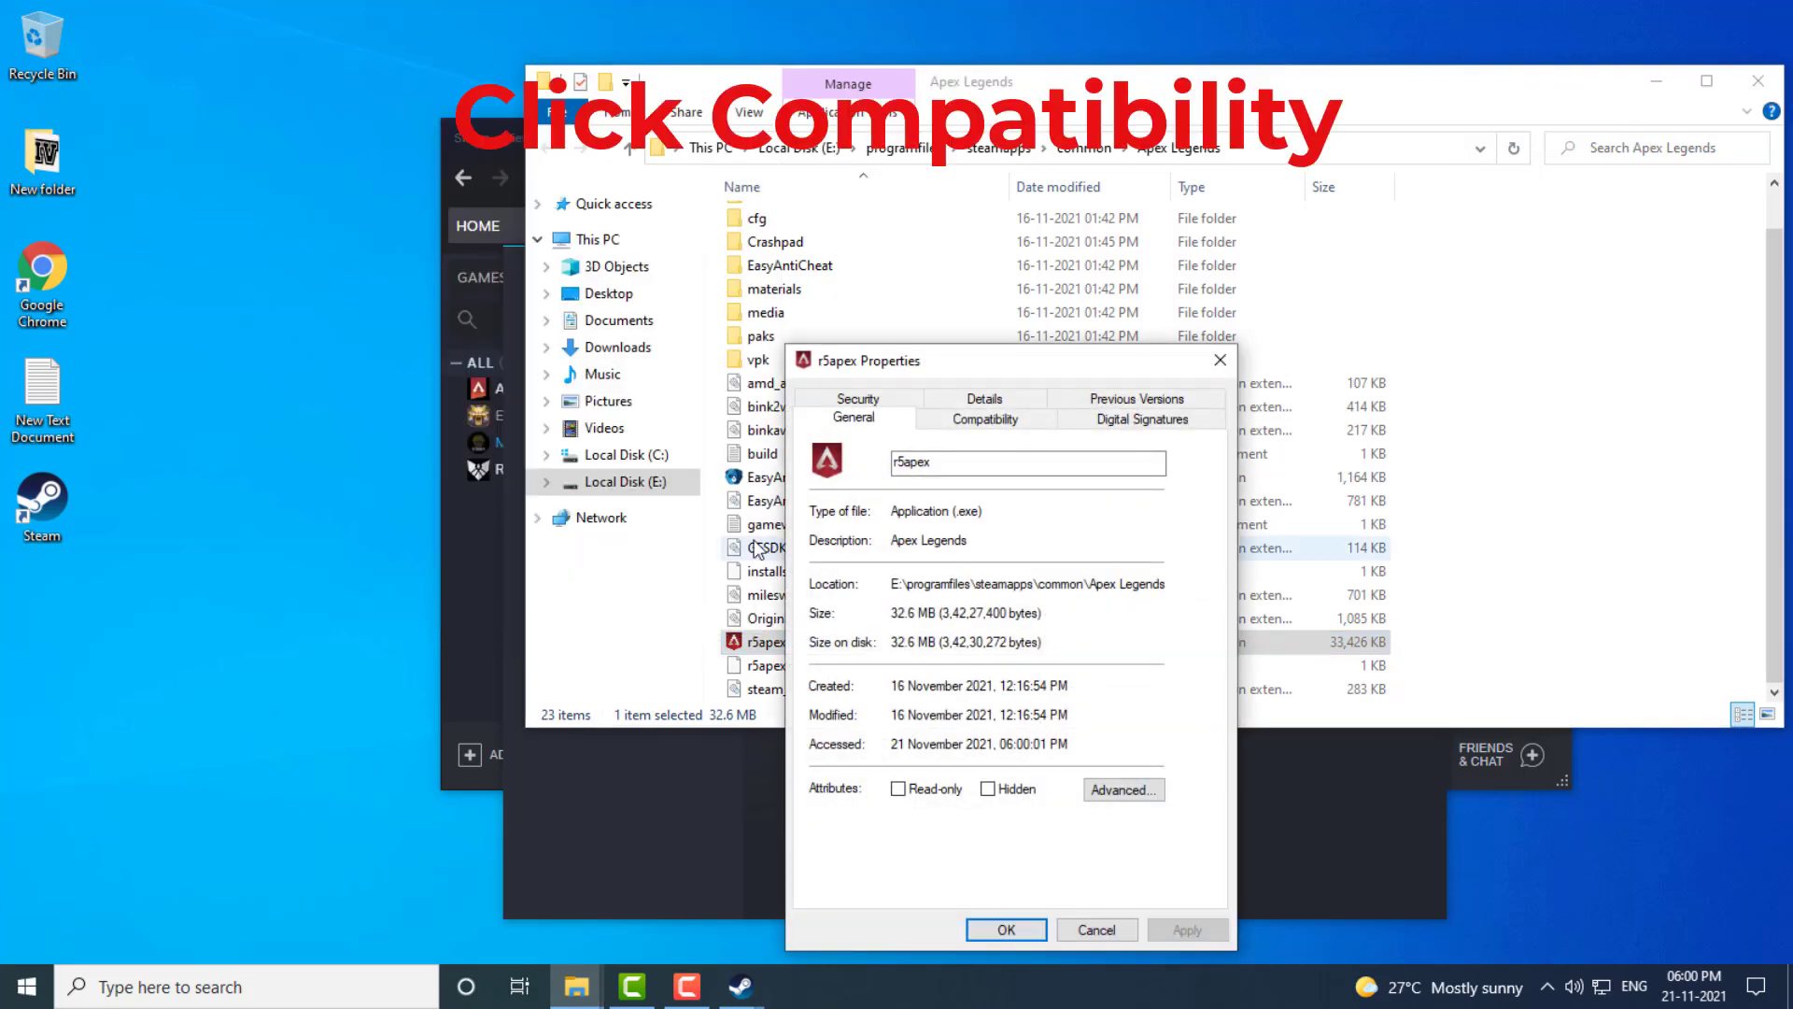
click(974, 420)
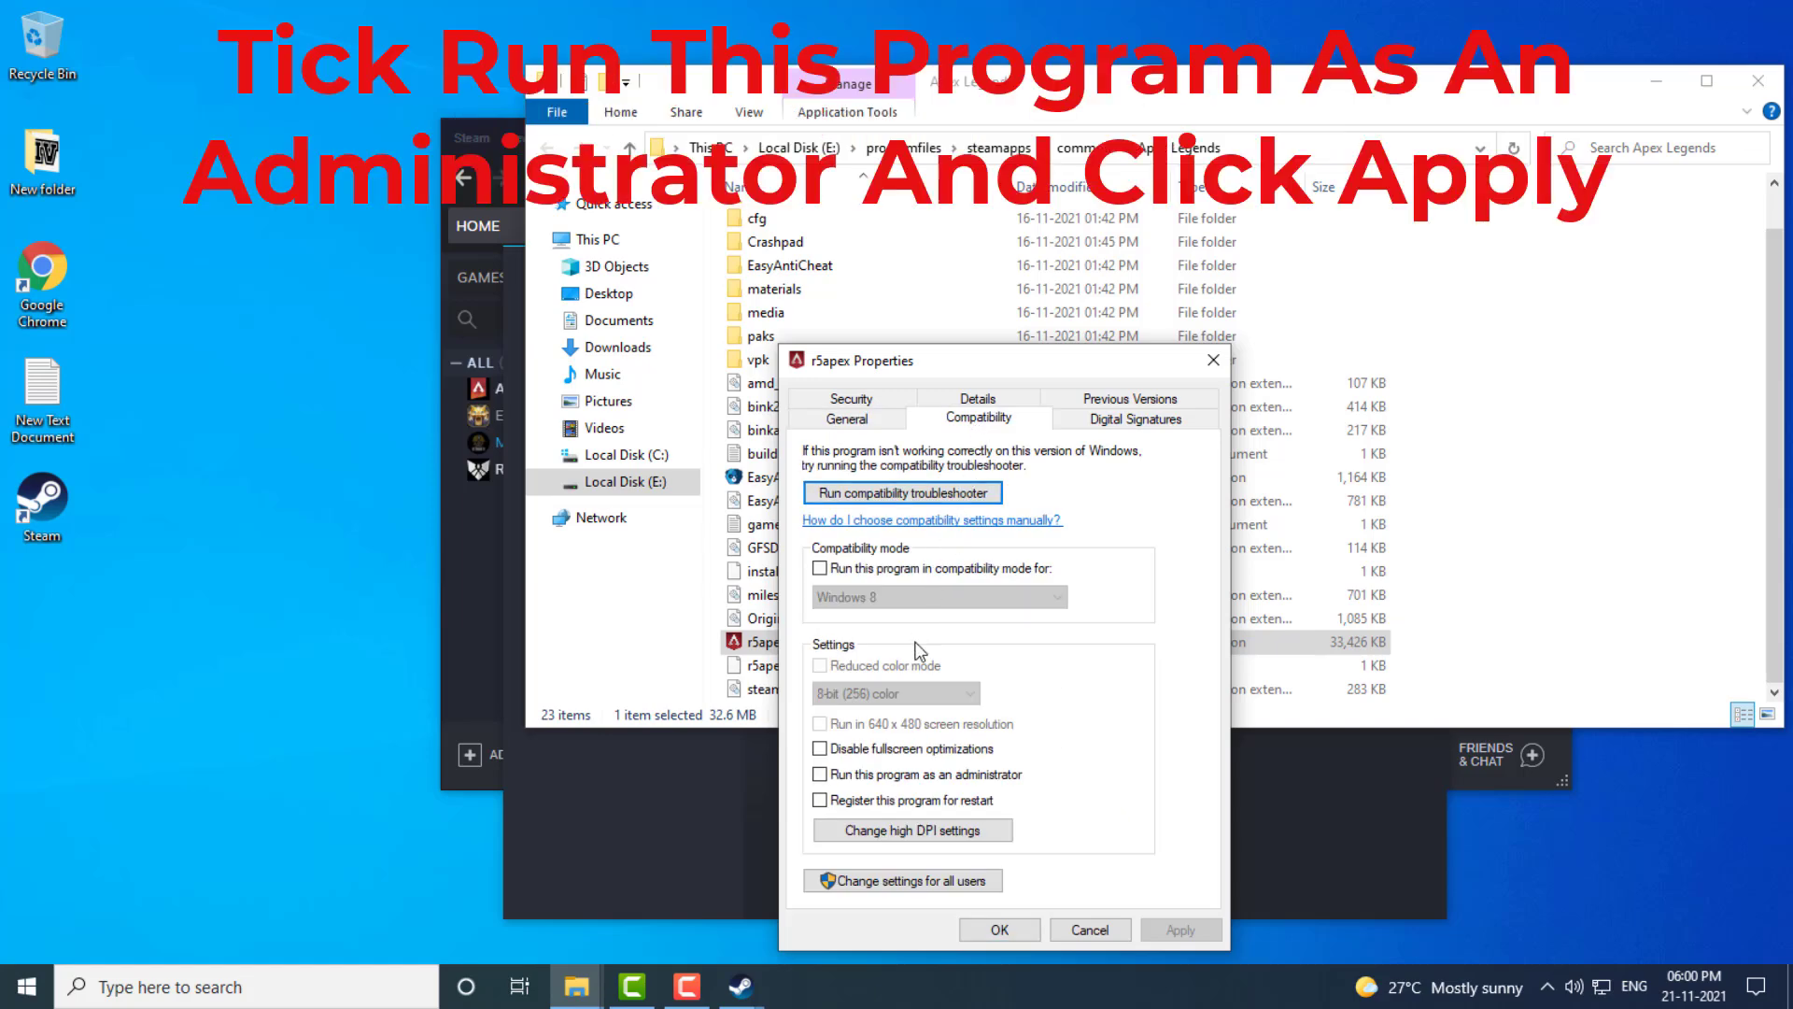
click(845, 775)
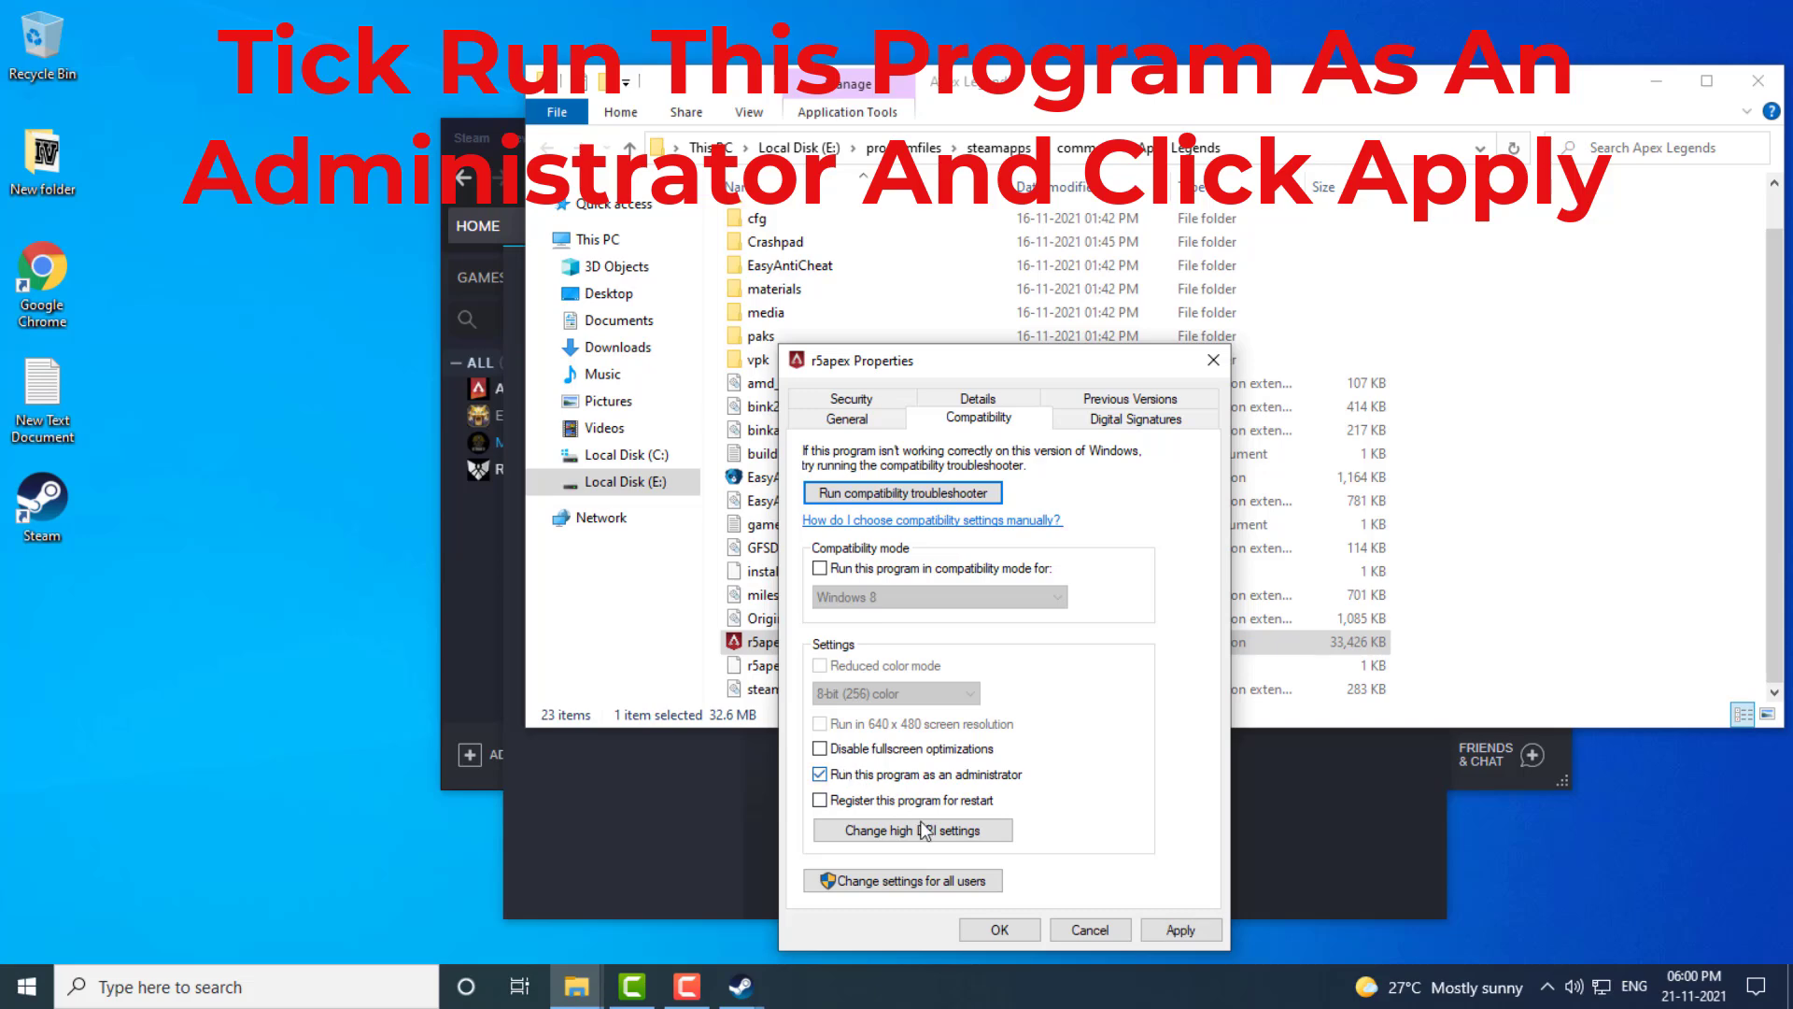
click(1179, 931)
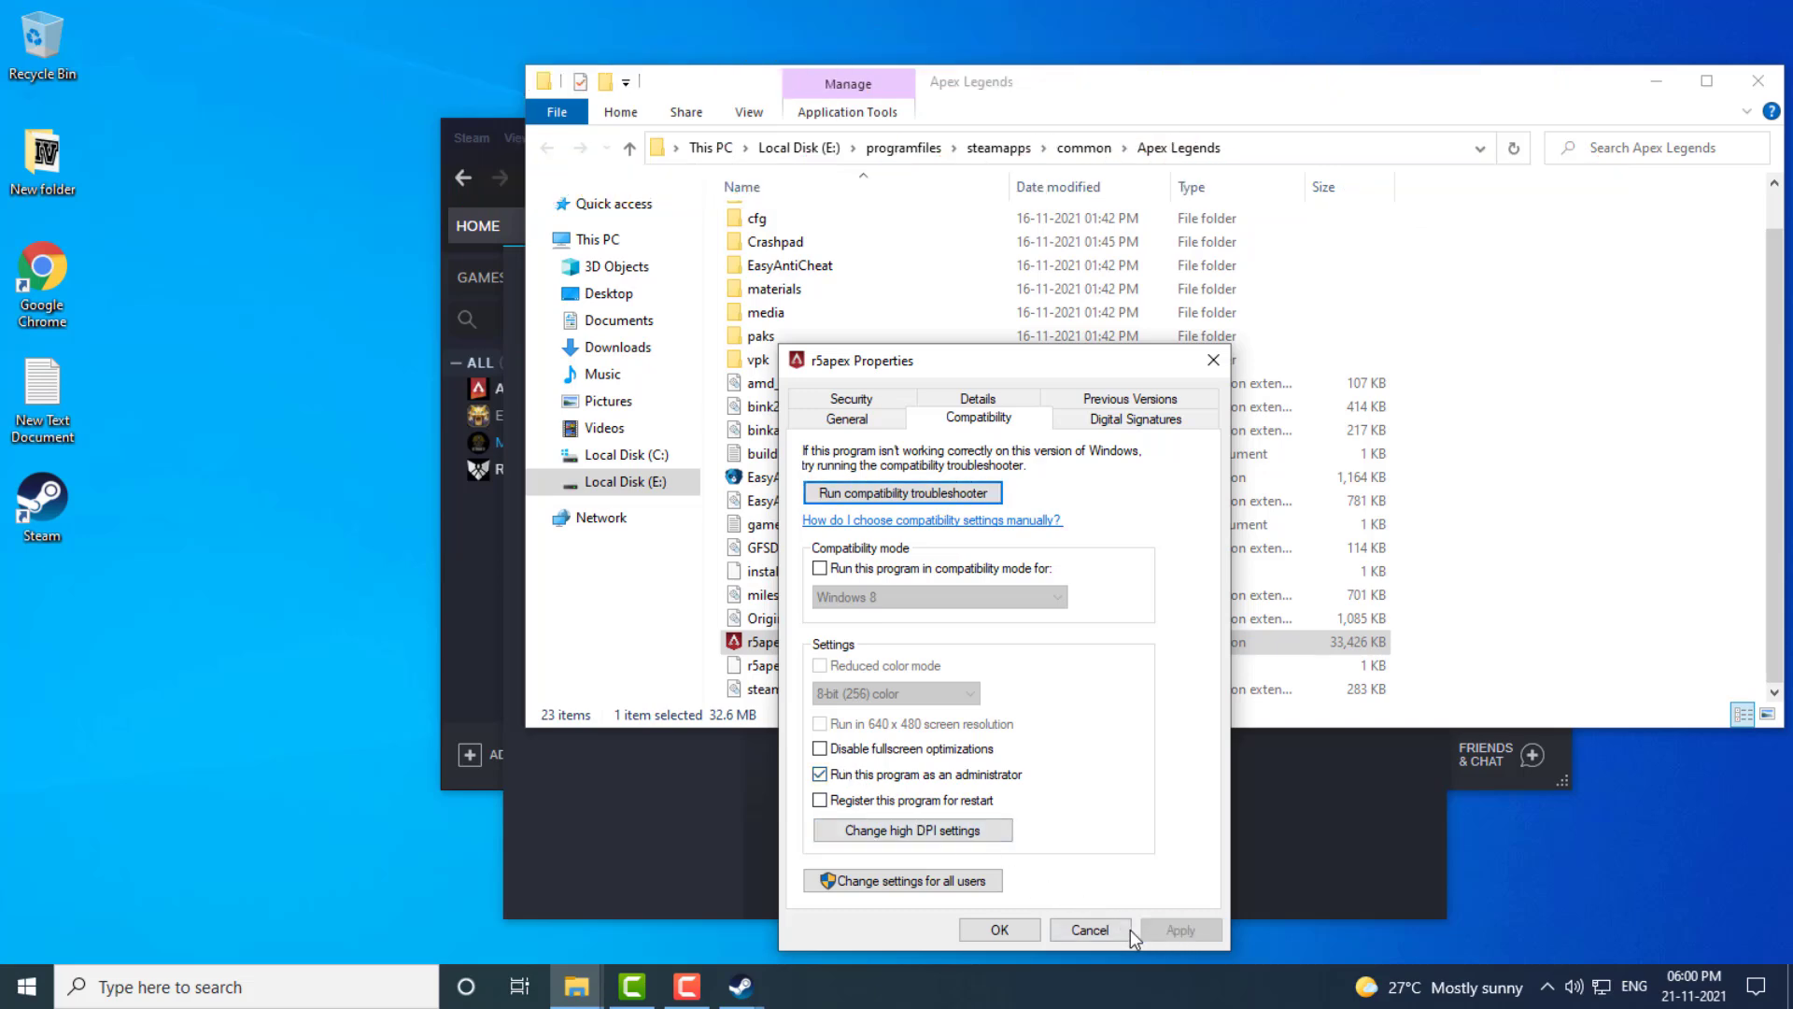
click(1001, 930)
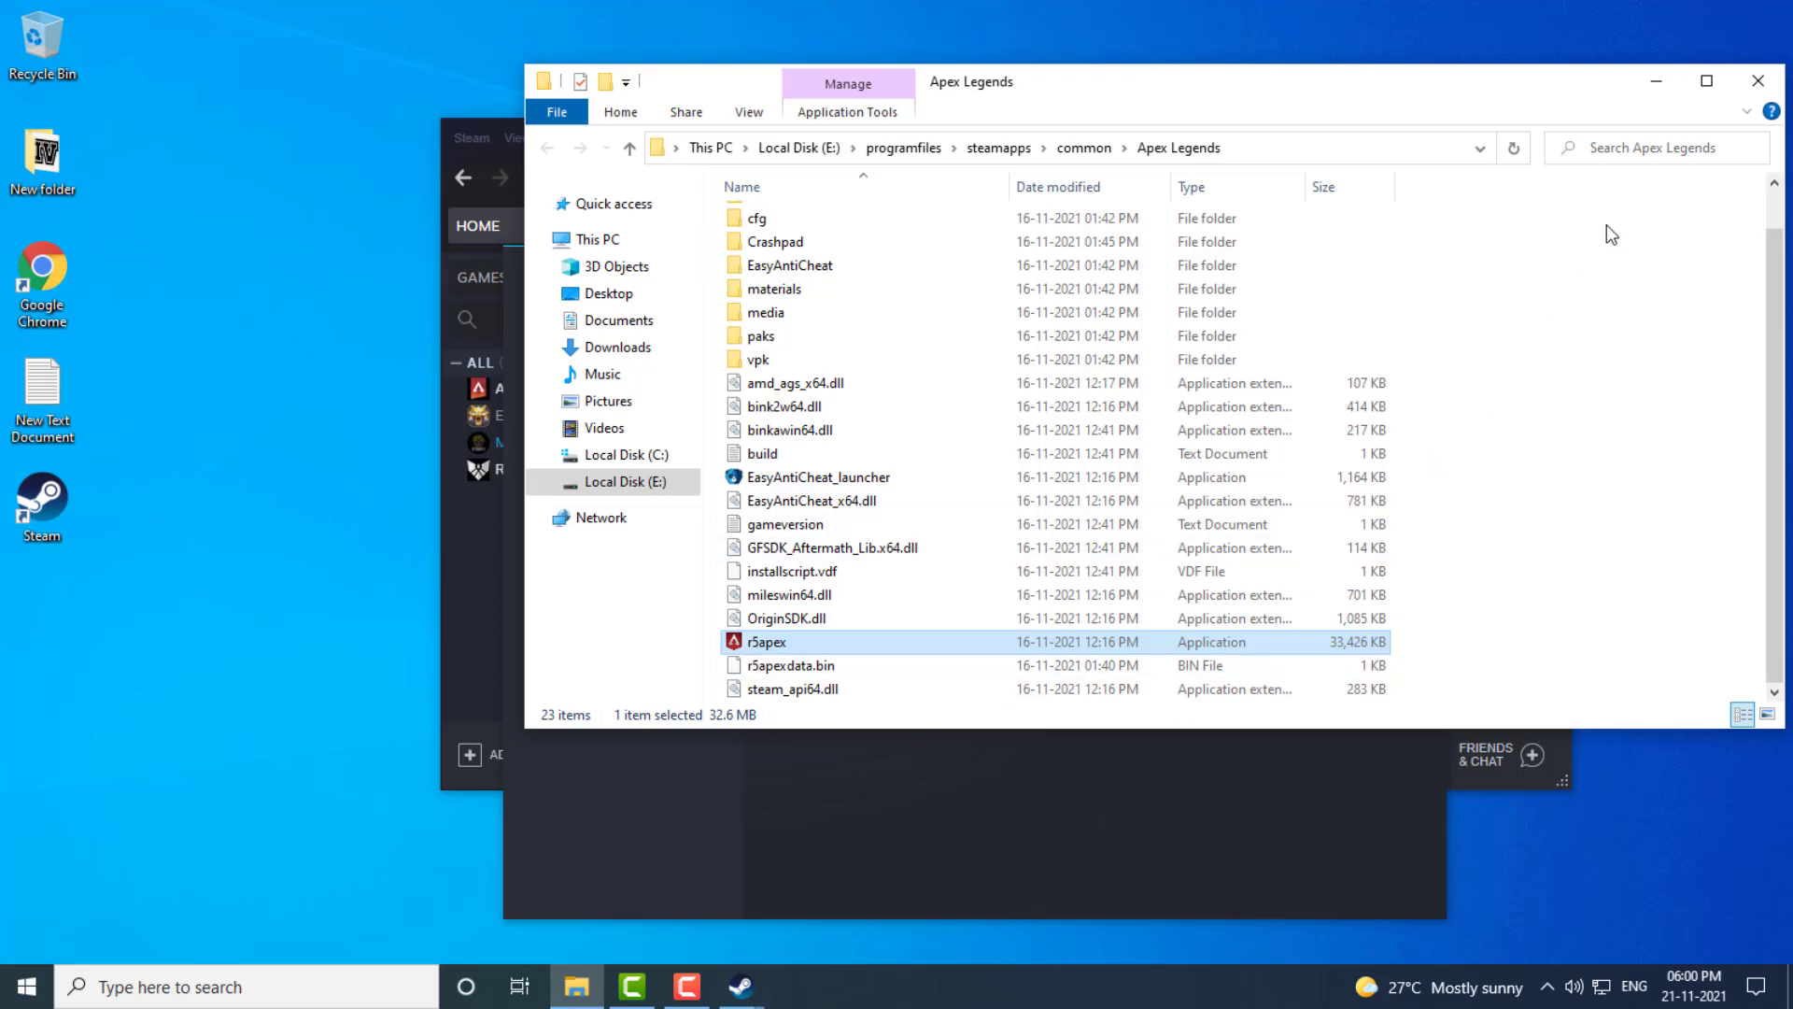
click(1754, 81)
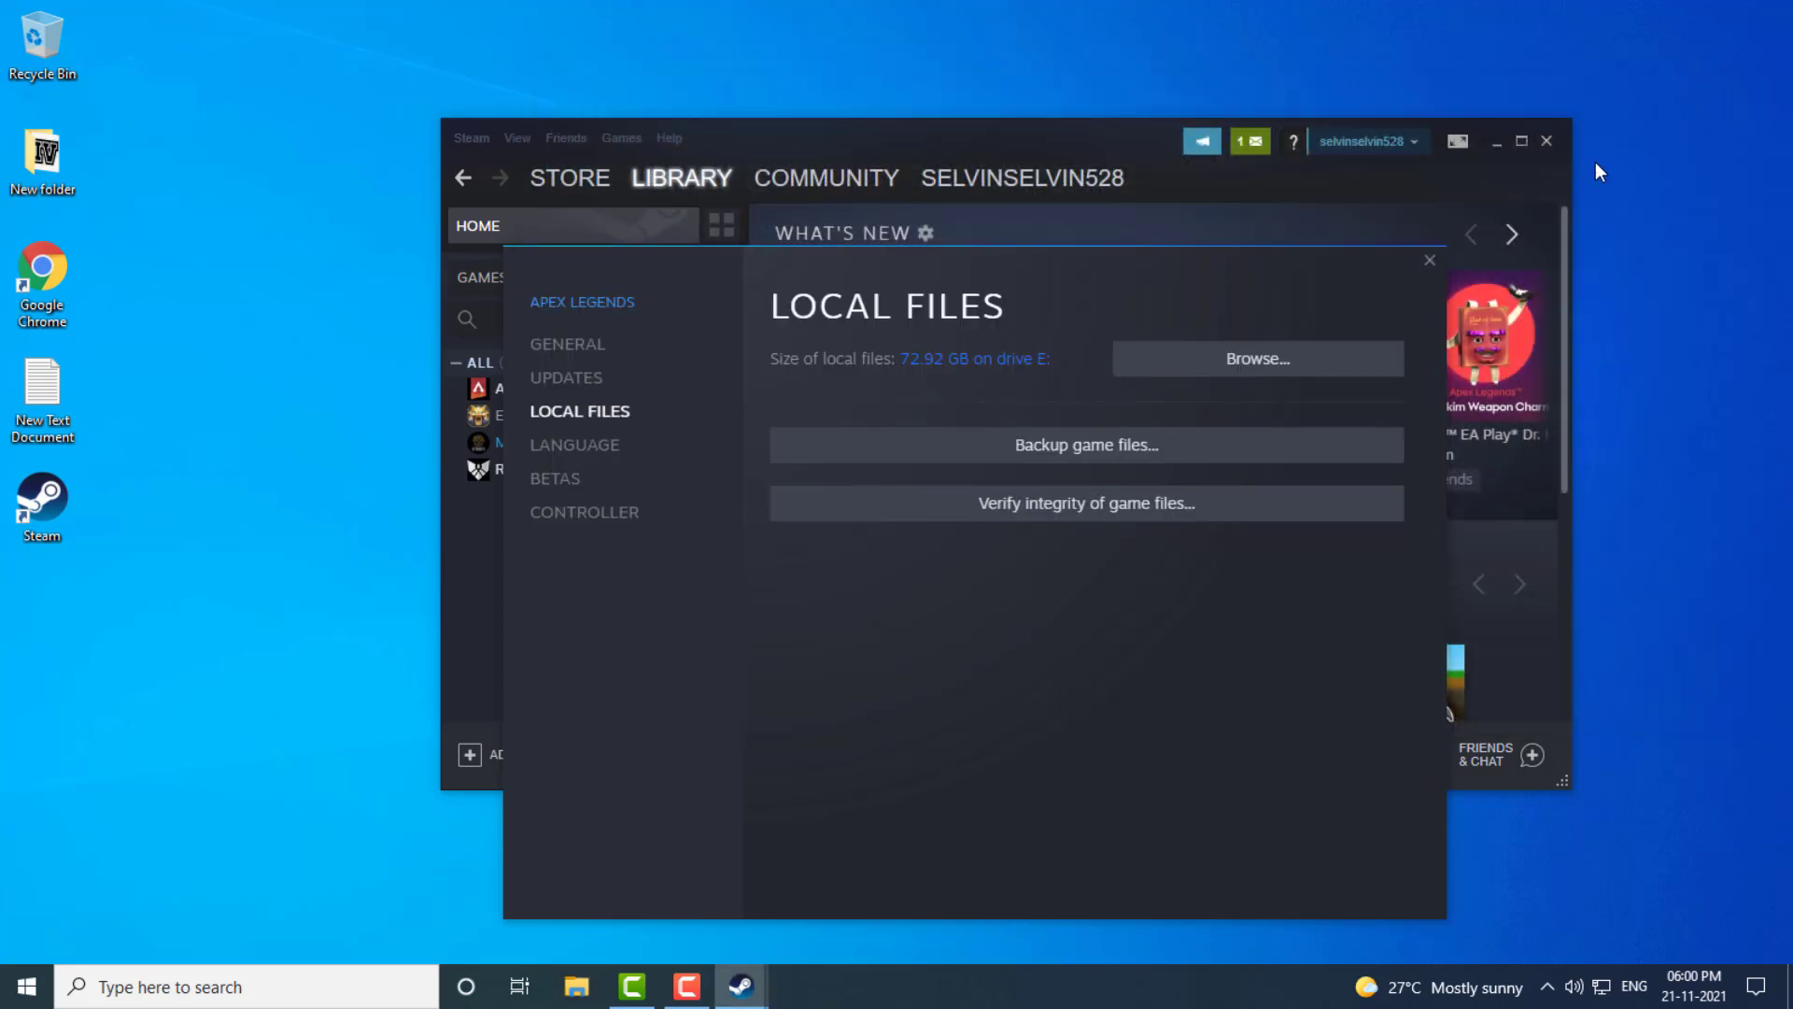
click(1546, 141)
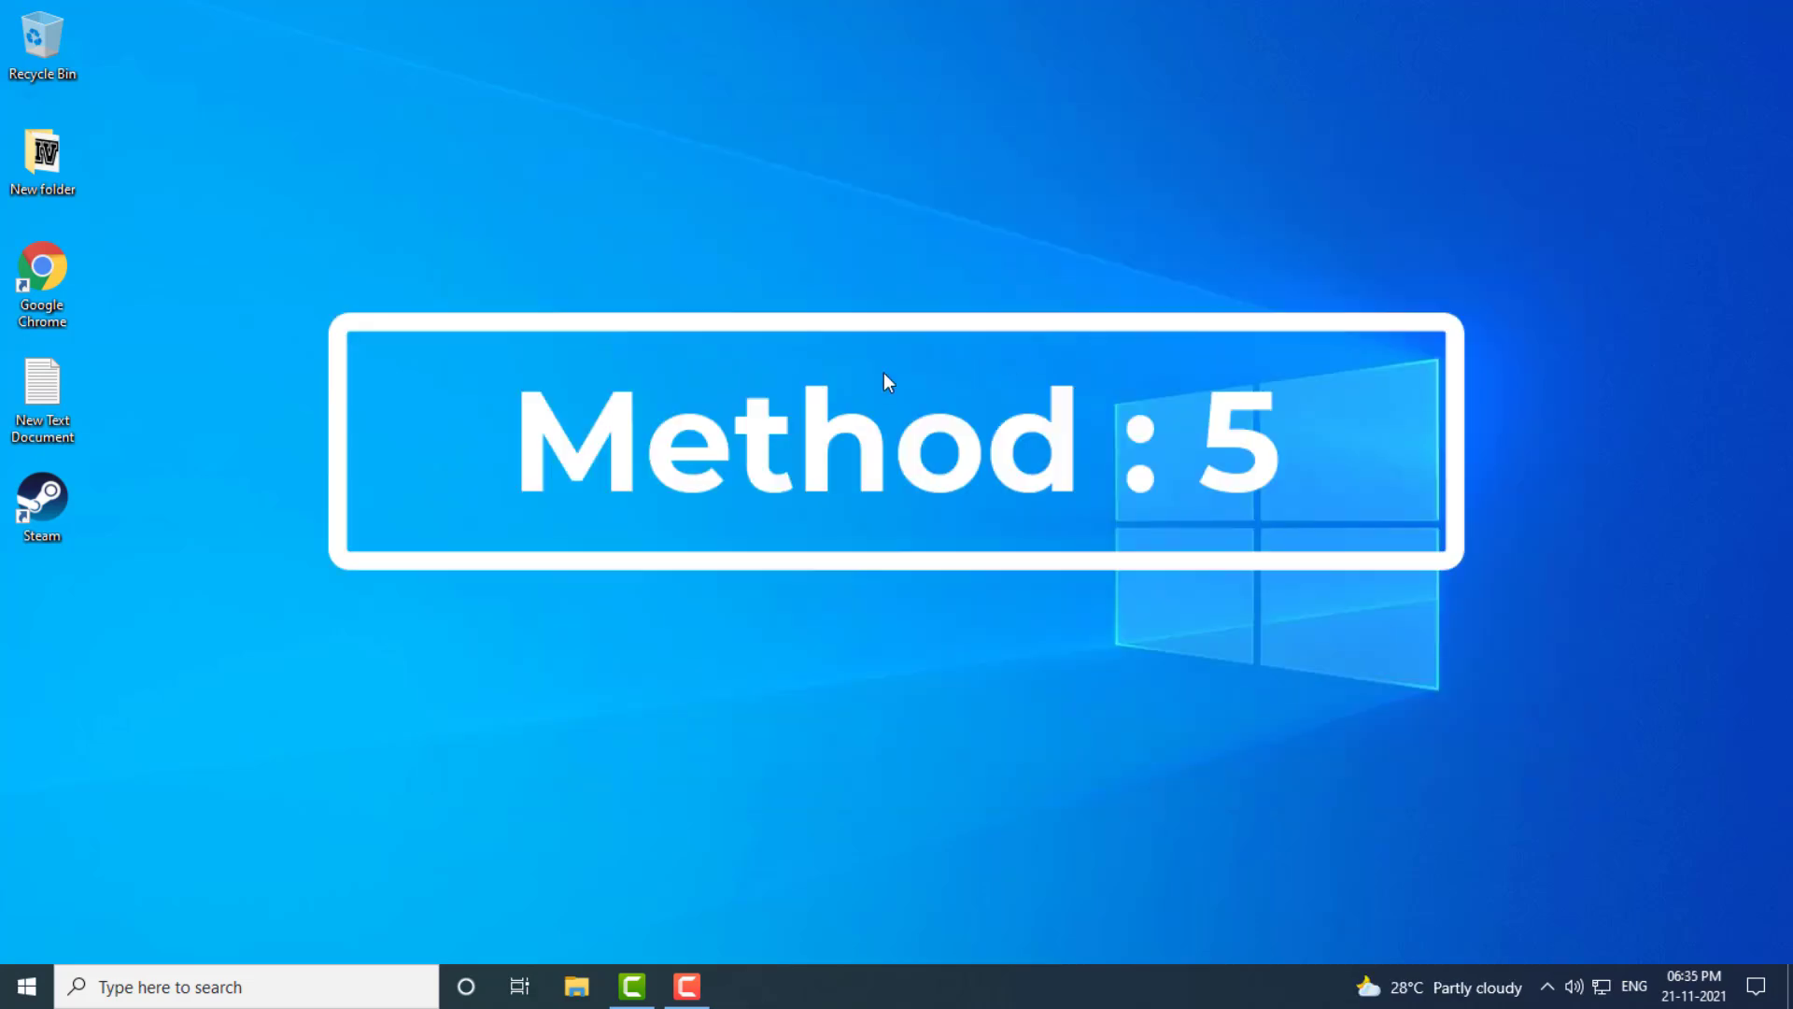
Step: Search Windows for cmd and open Command Prompt as administrator
click(336, 981)
text(cmd)
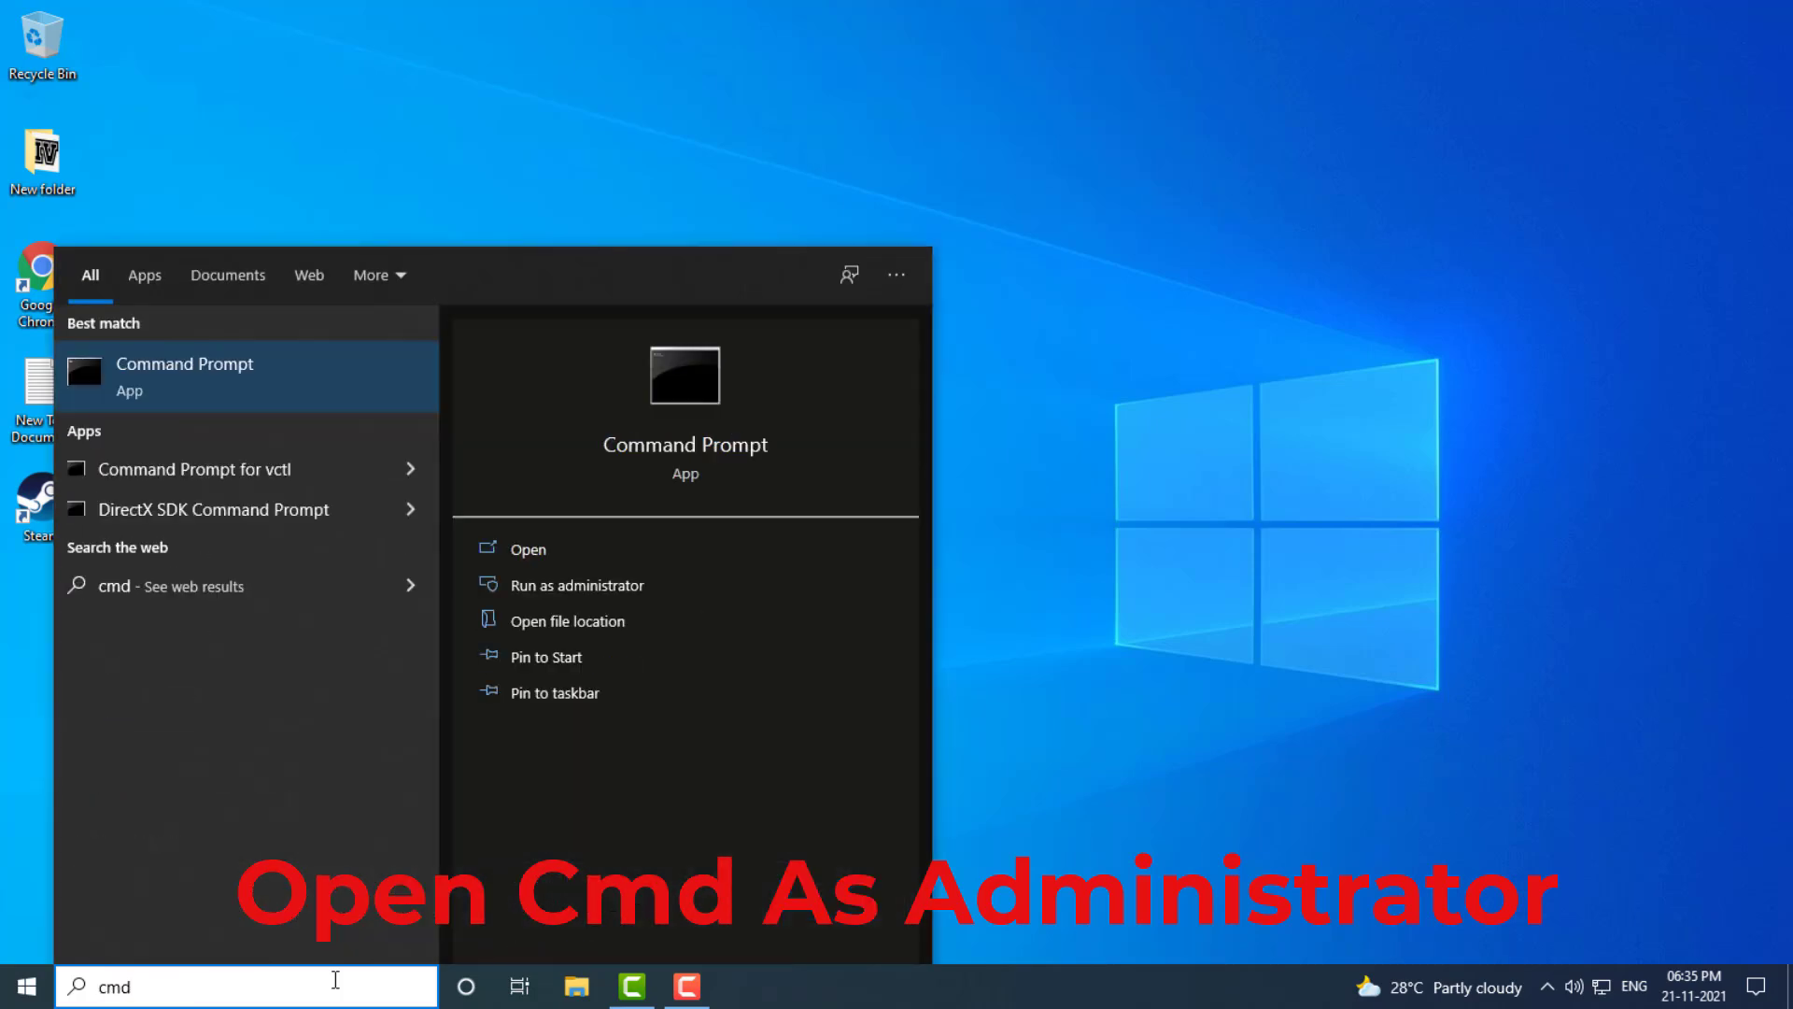
right_click(304, 384)
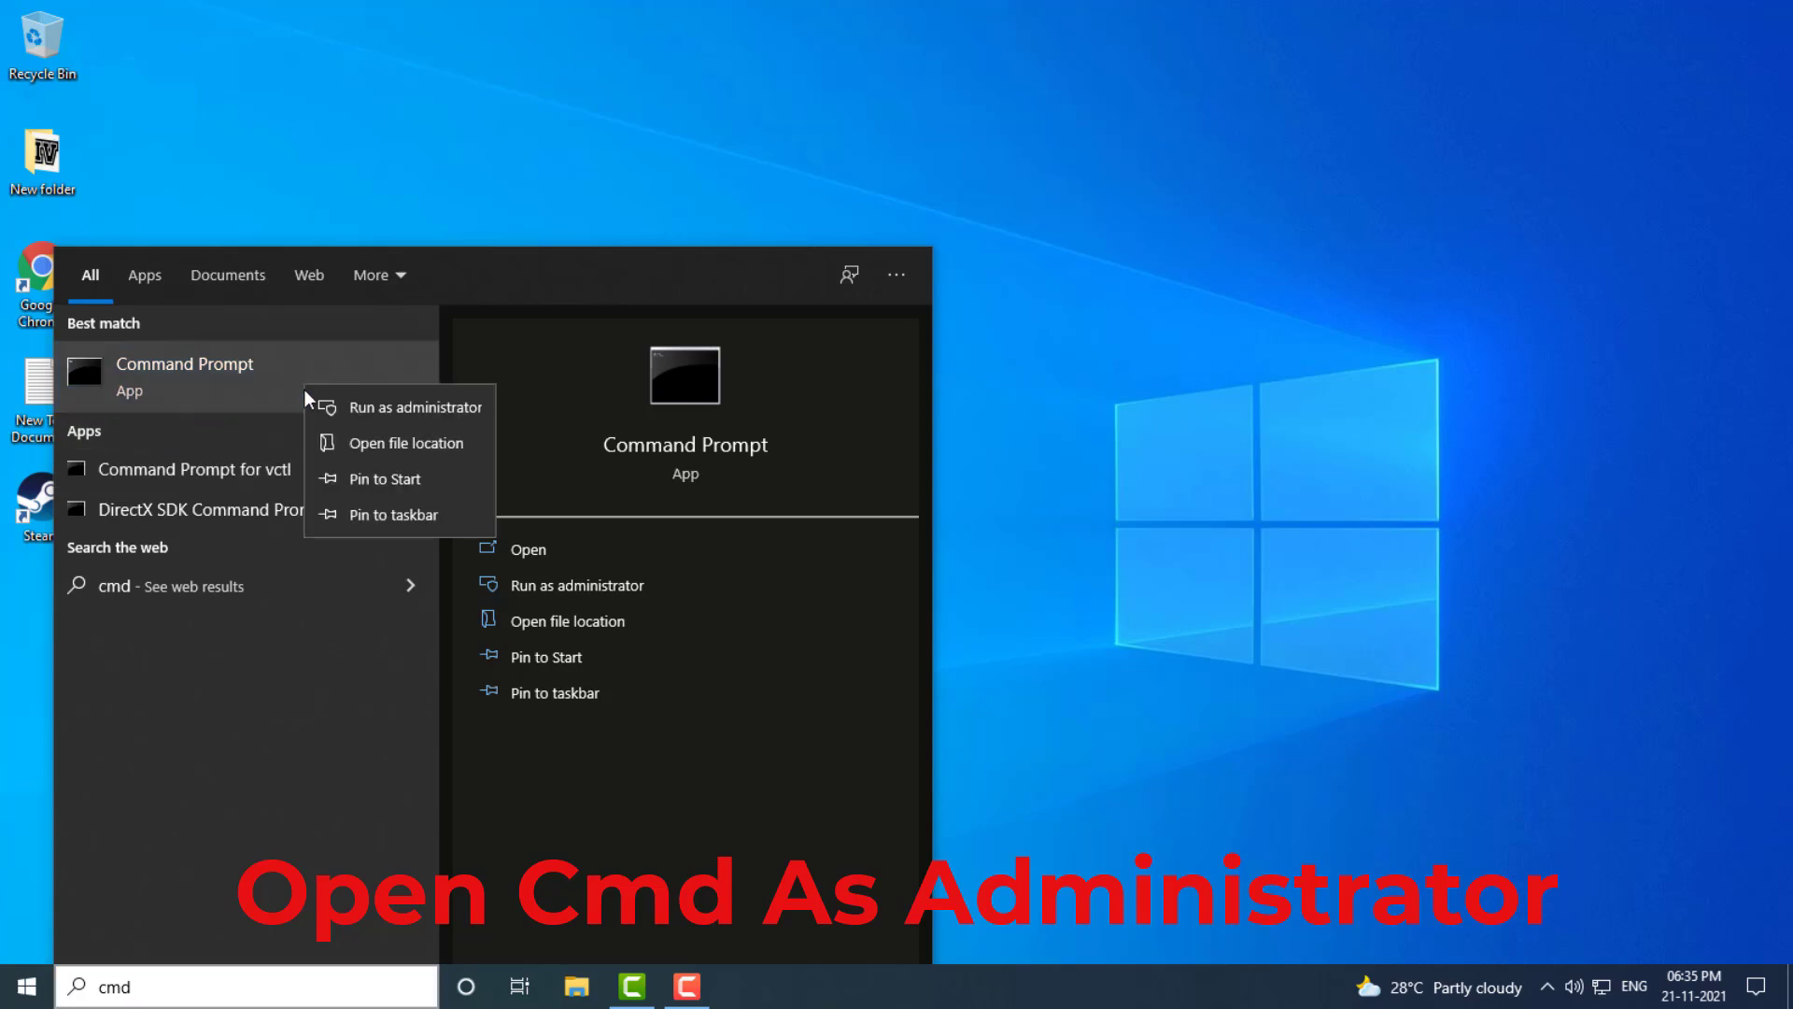
click(391, 407)
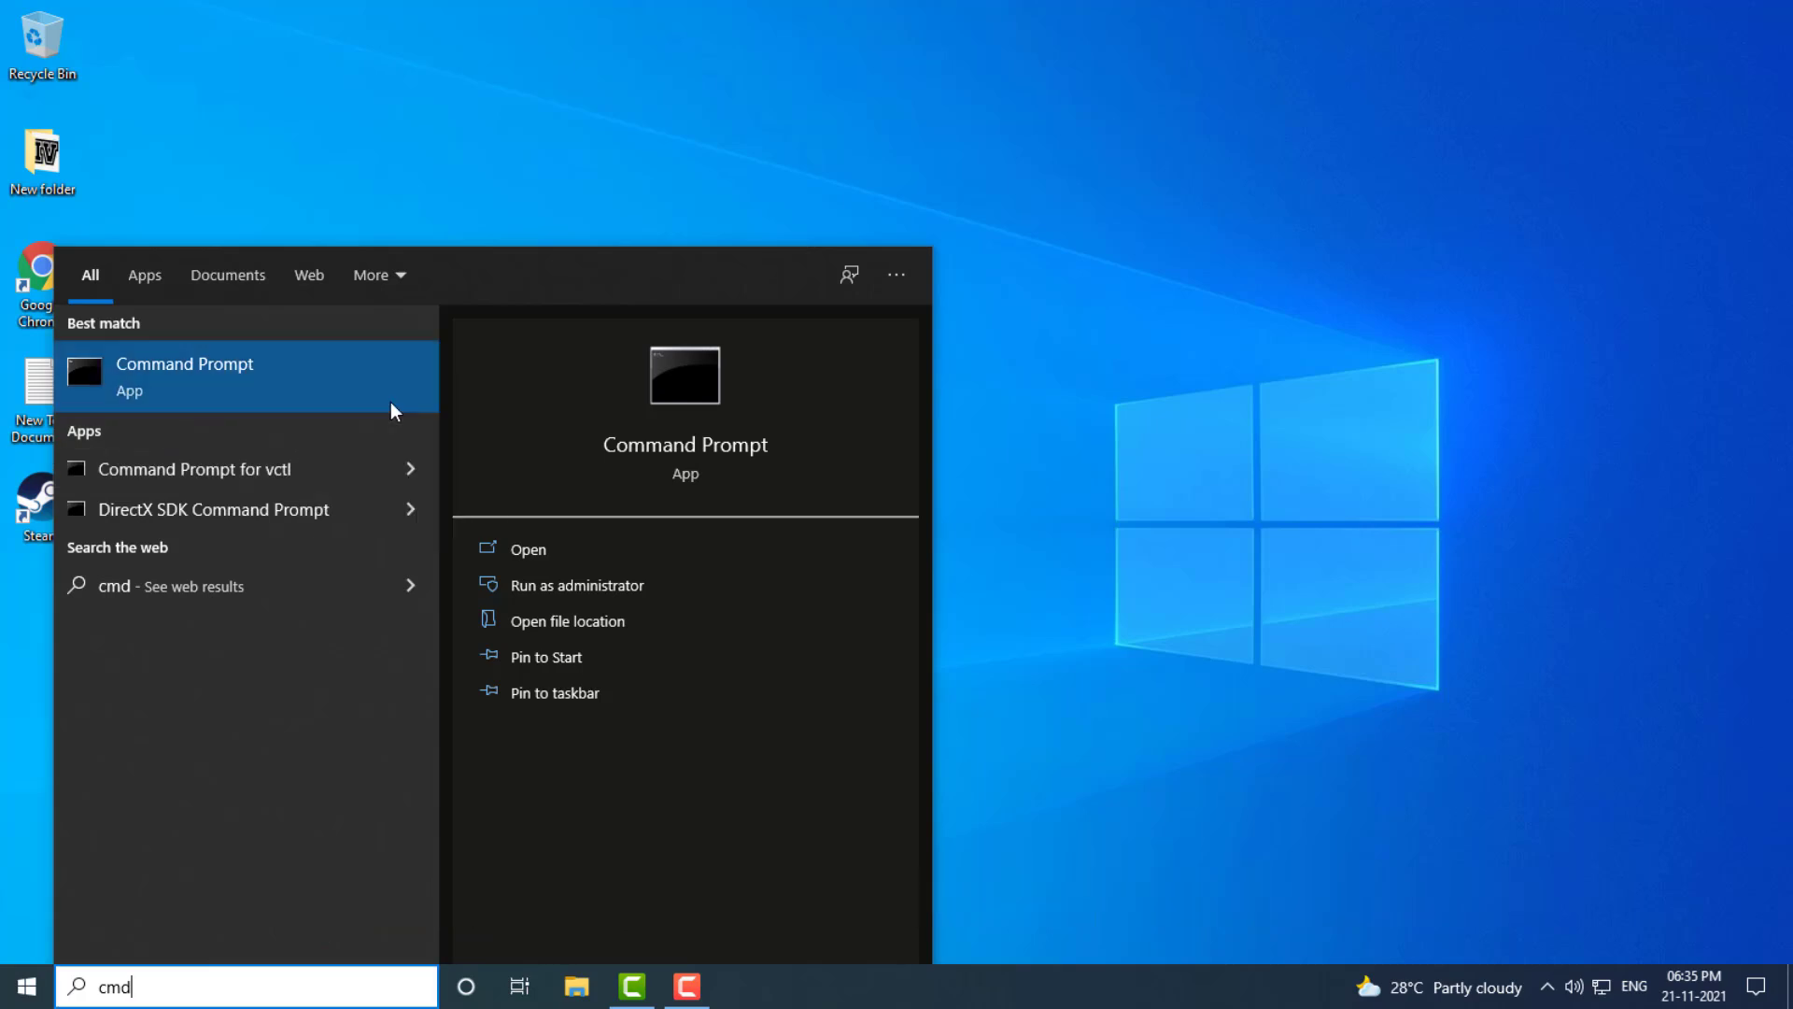
click(783, 145)
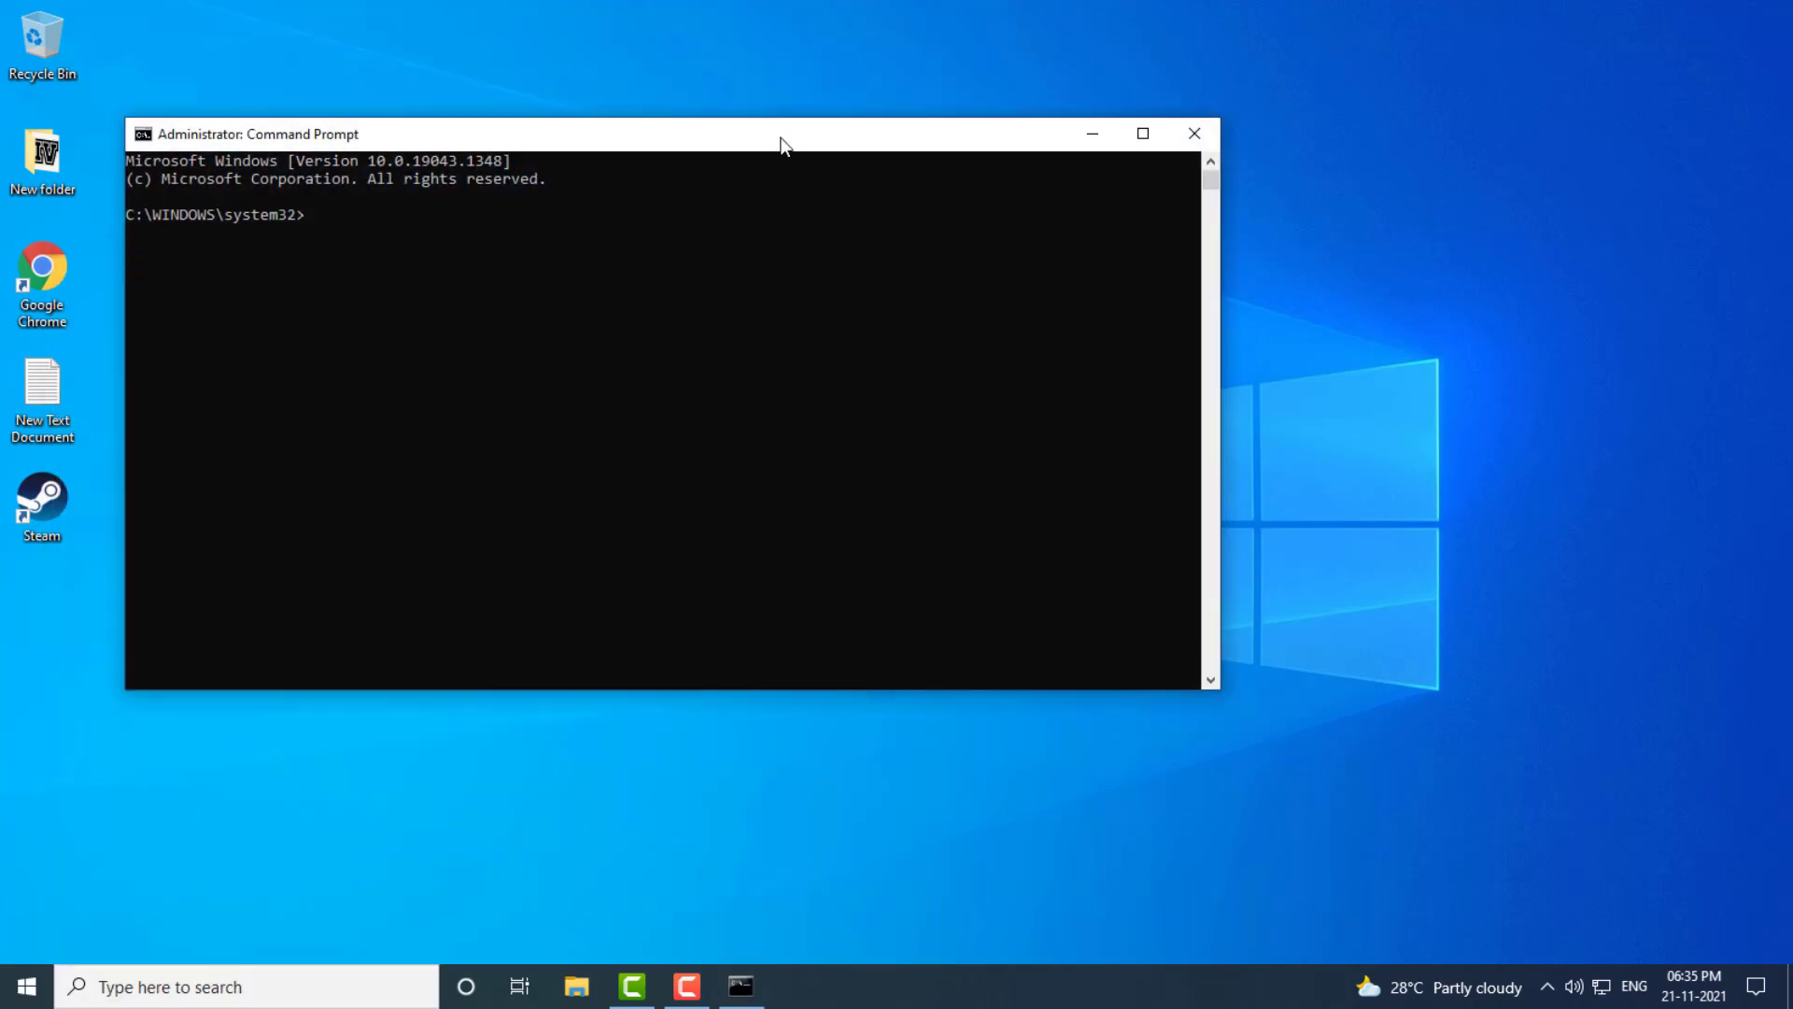
Step: Reset the Winsock catalog by running netsh winsock reset in the elevated Command Prompt
text(net)
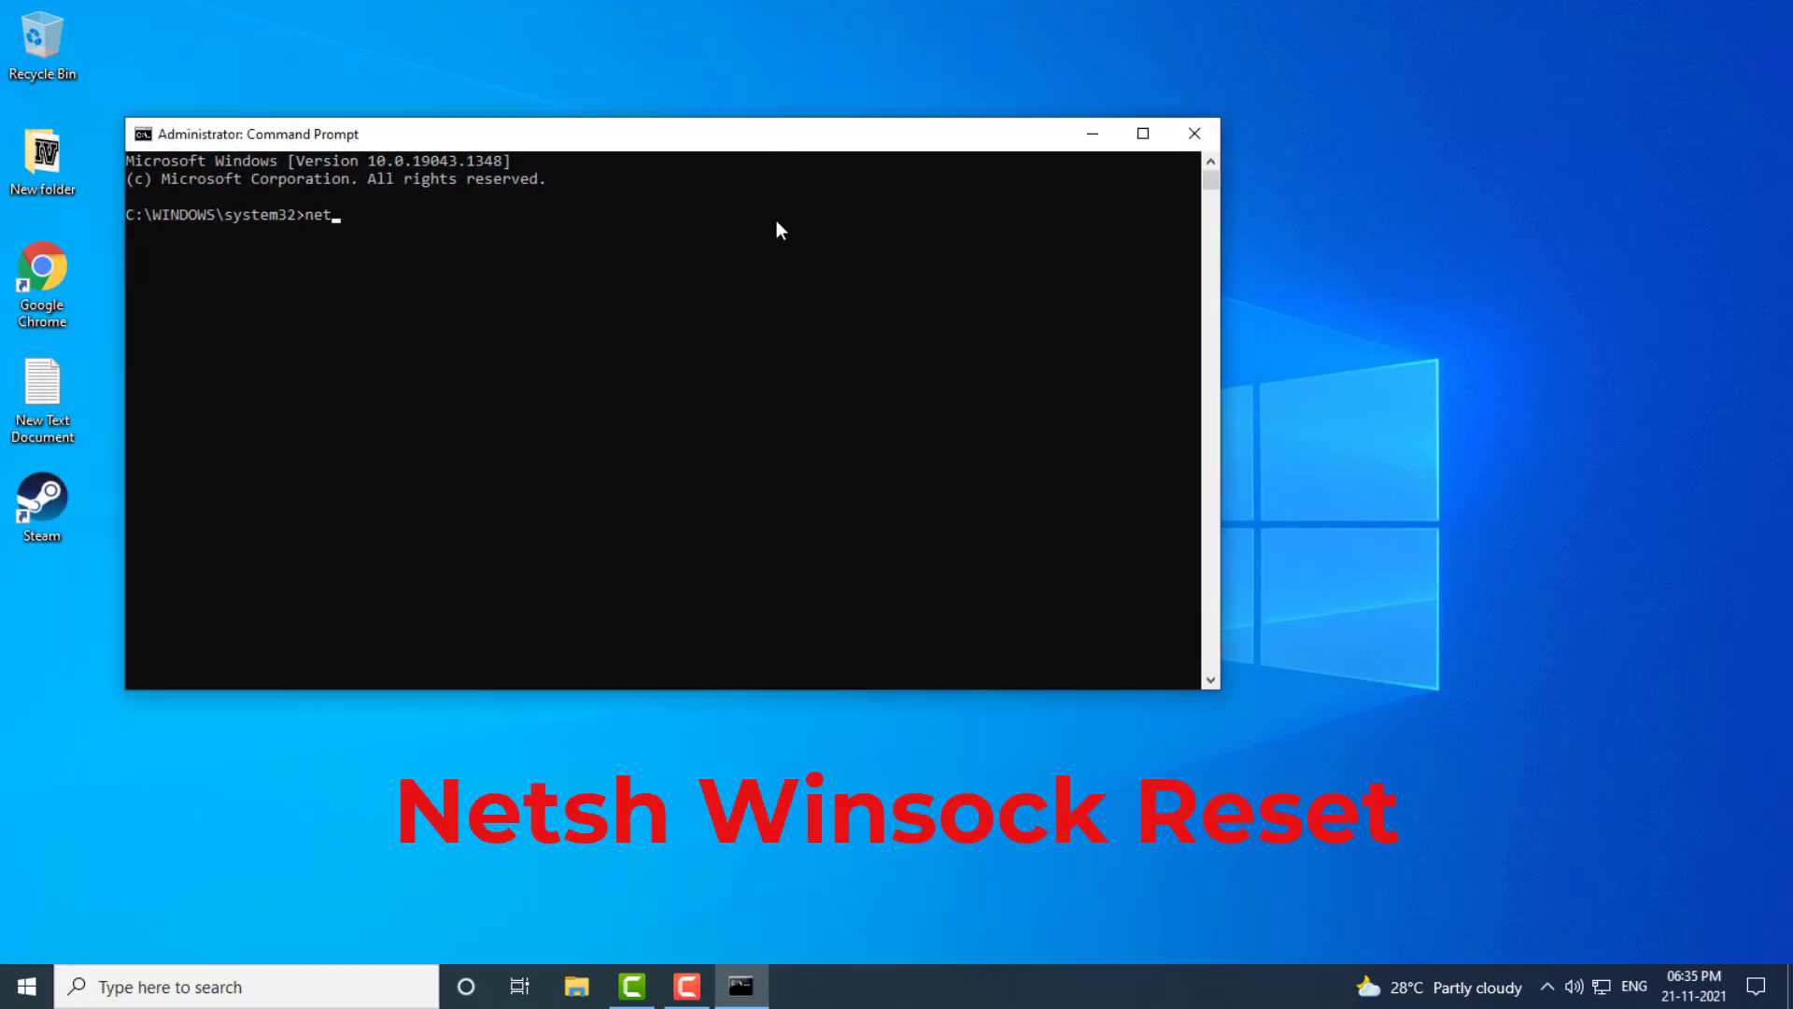
text(sh winsock reset)
key(Return)
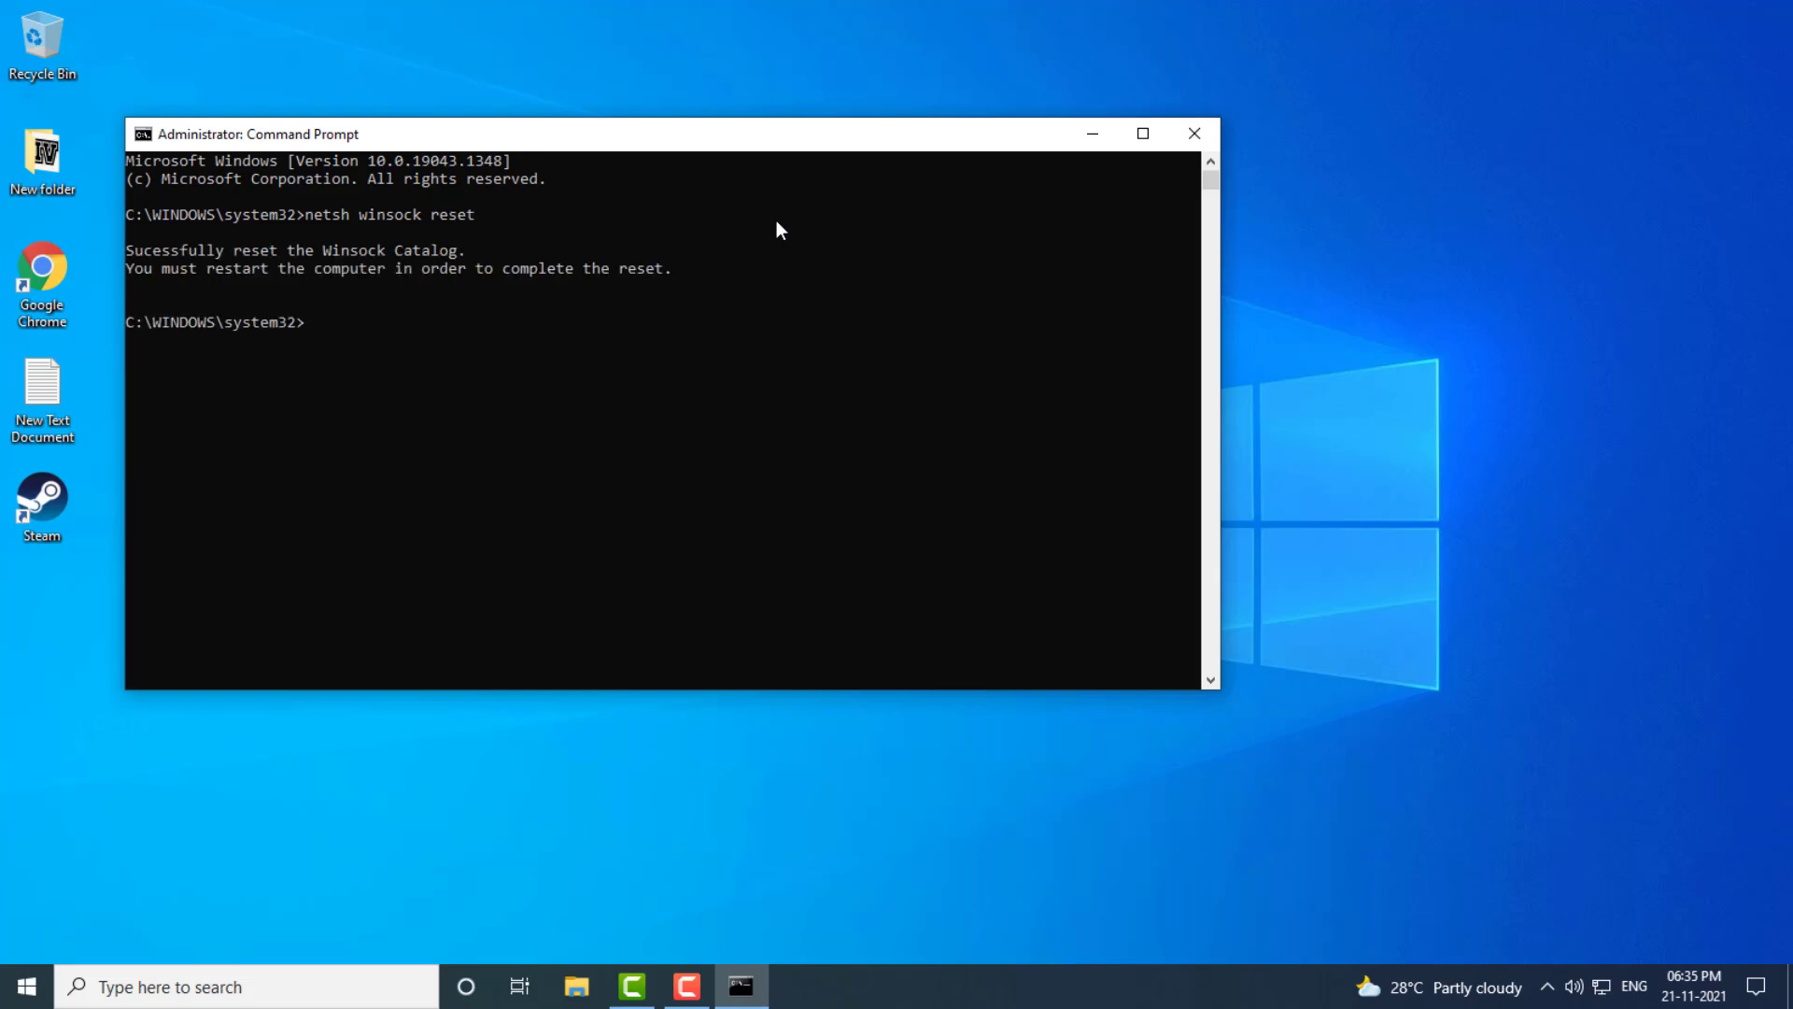
Step: Flush the DNS resolver cache by running ipconfig /flushdns
text(i)
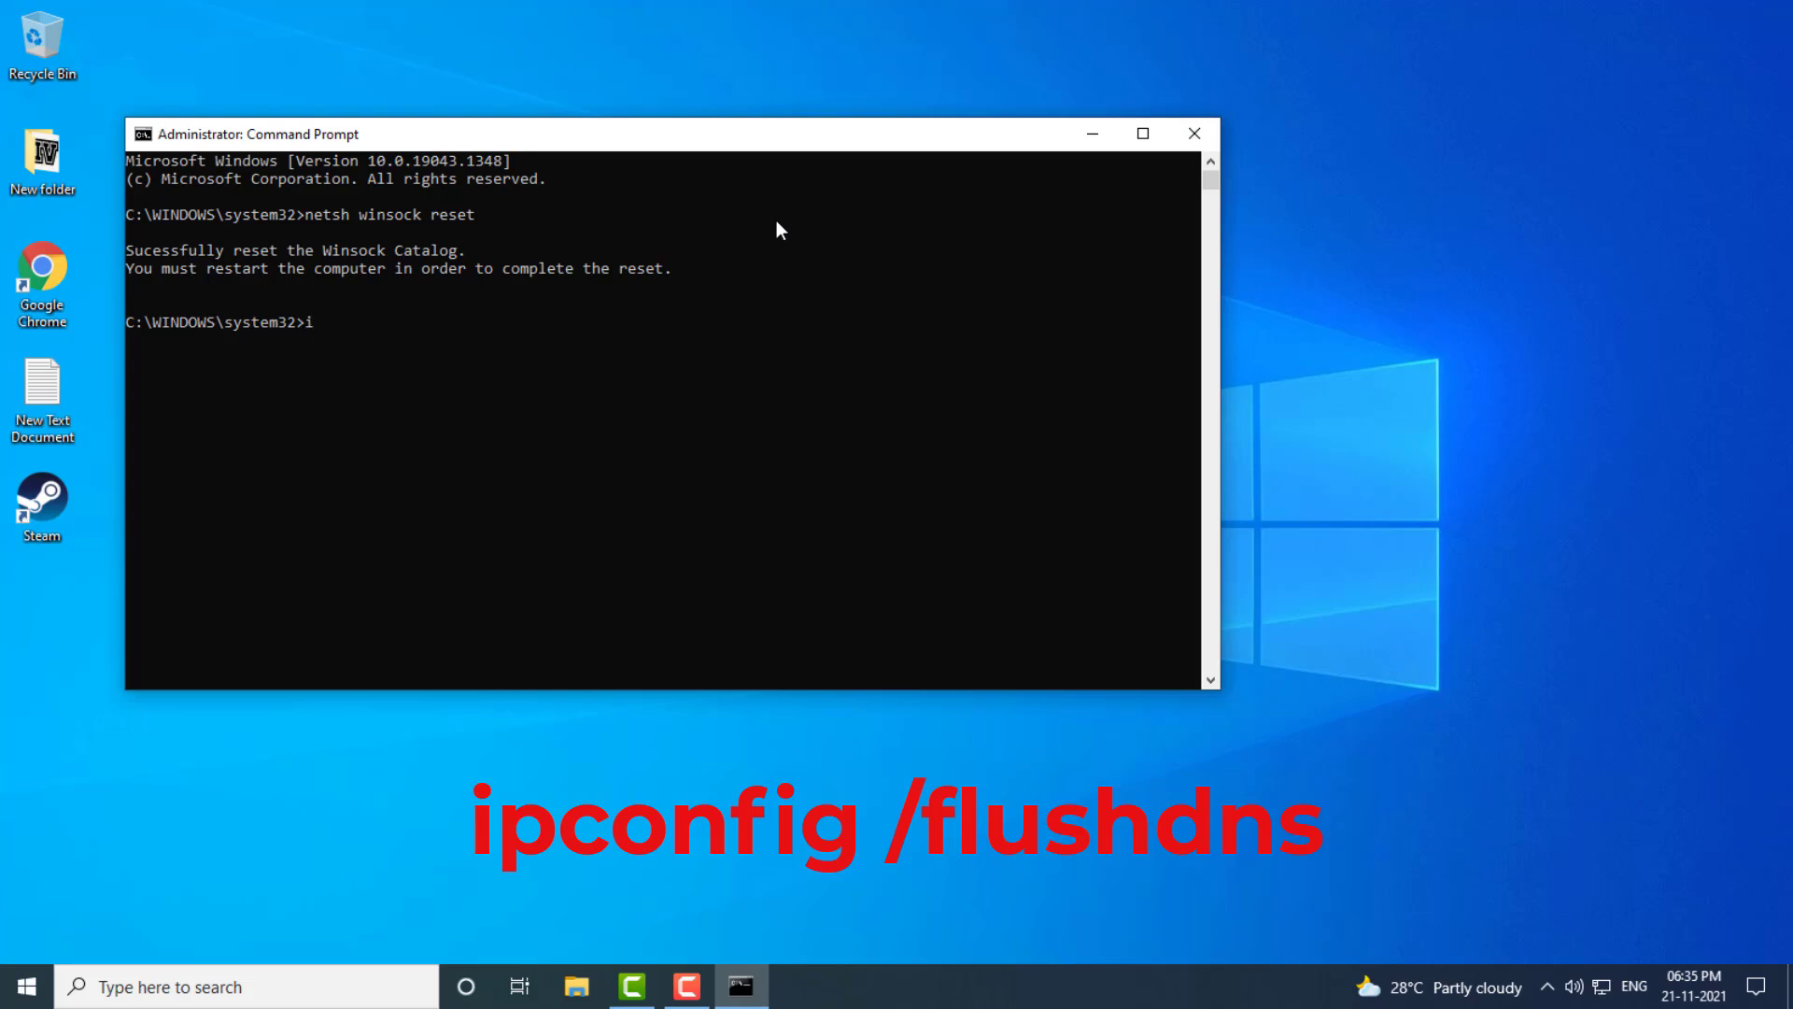
text(pconfig /flushdns)
key(Return)
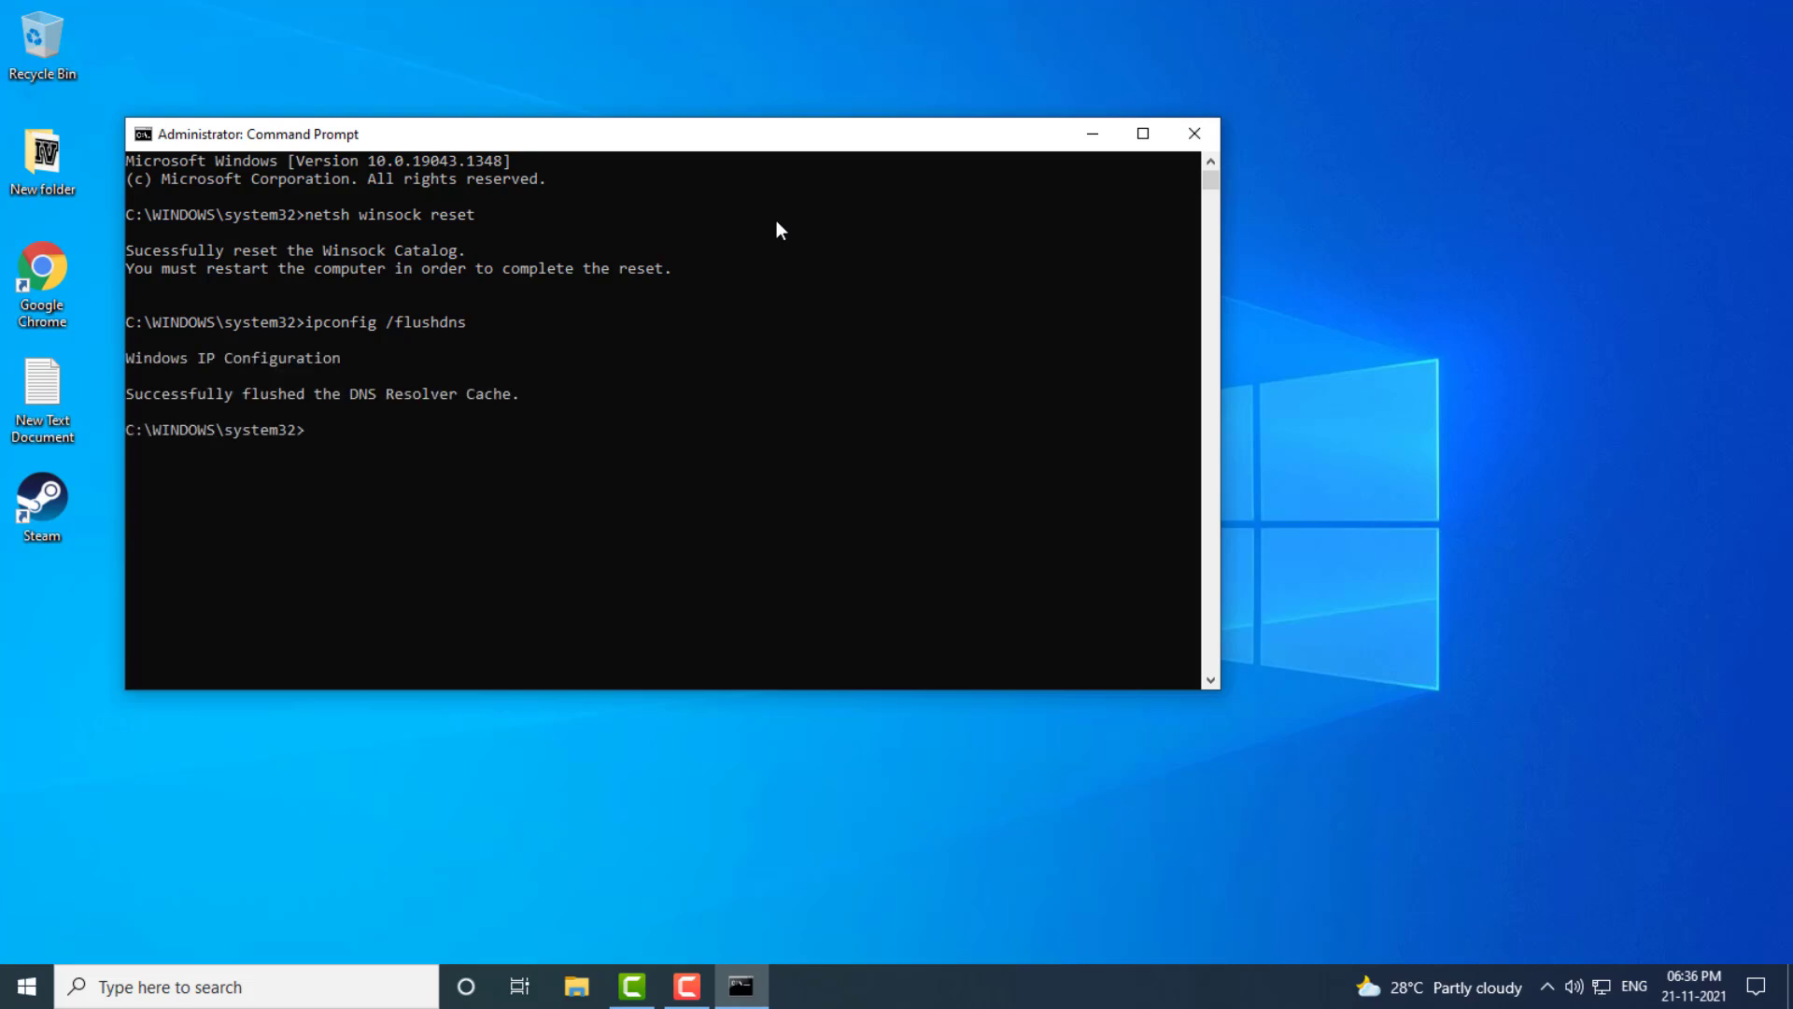
Step: Close Command Prompt and bring up the Windows power options for restarting the PC
click(1192, 132)
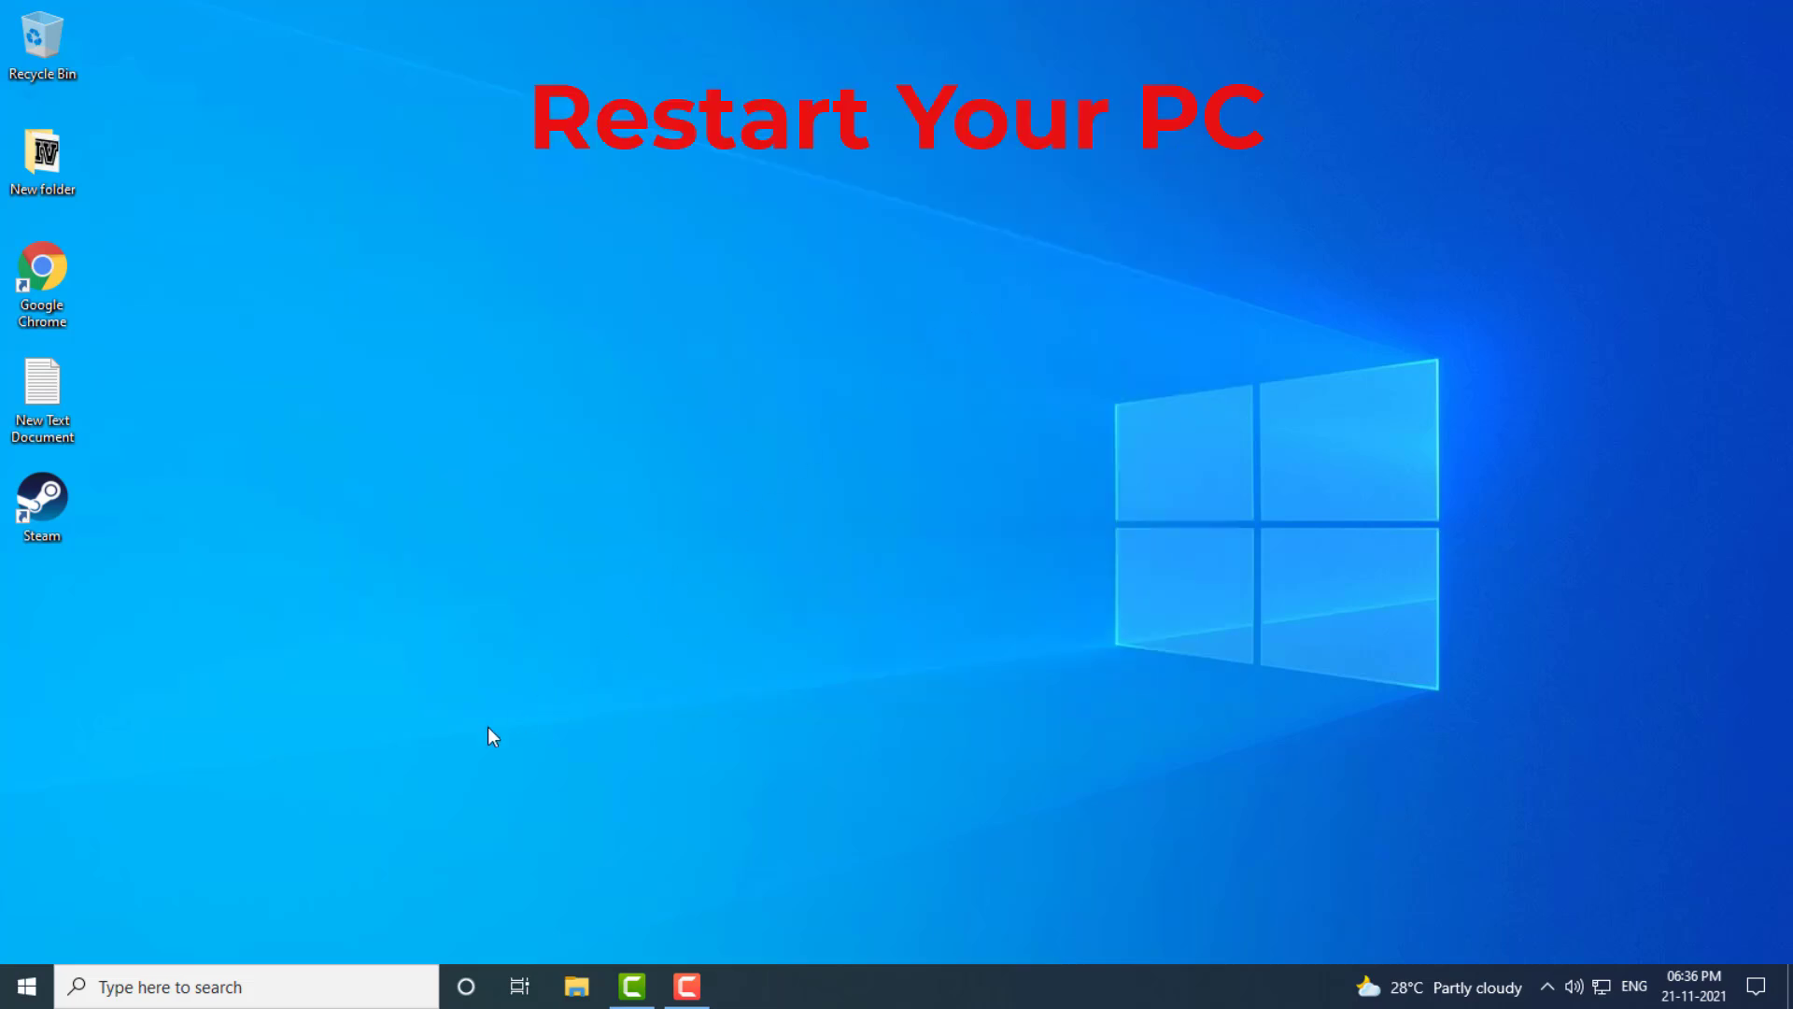
click(26, 986)
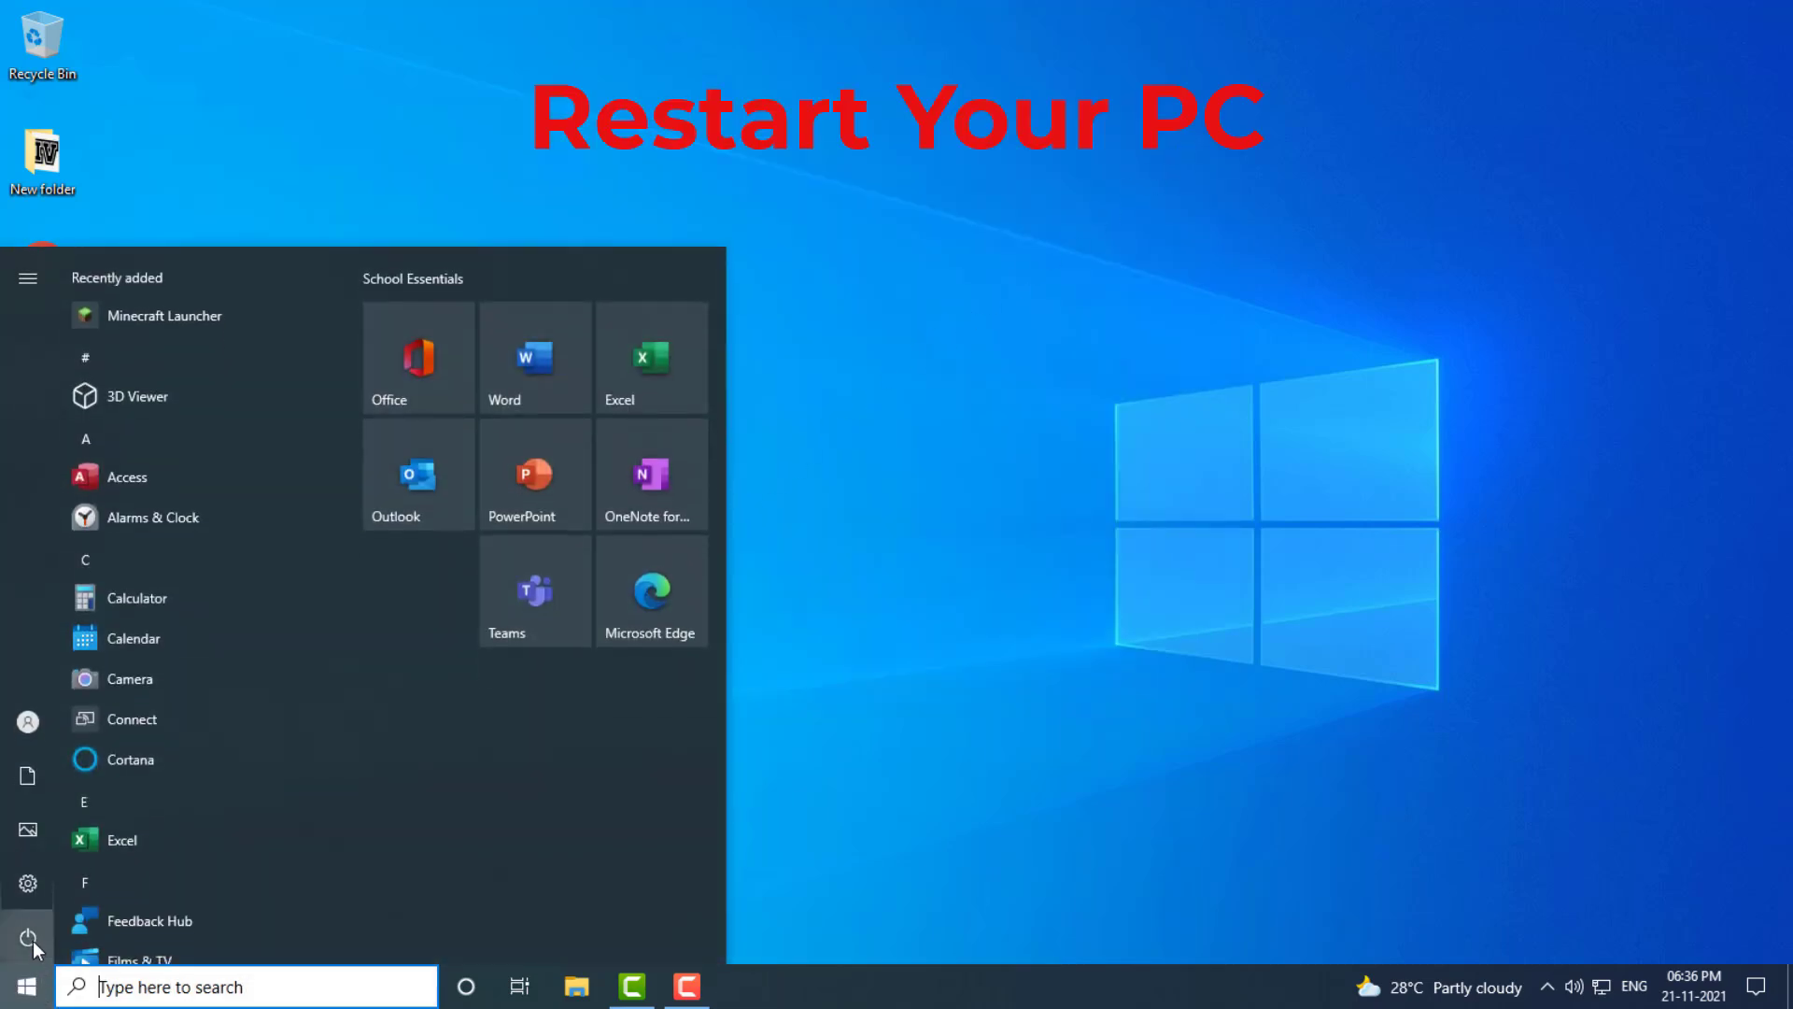
click(29, 938)
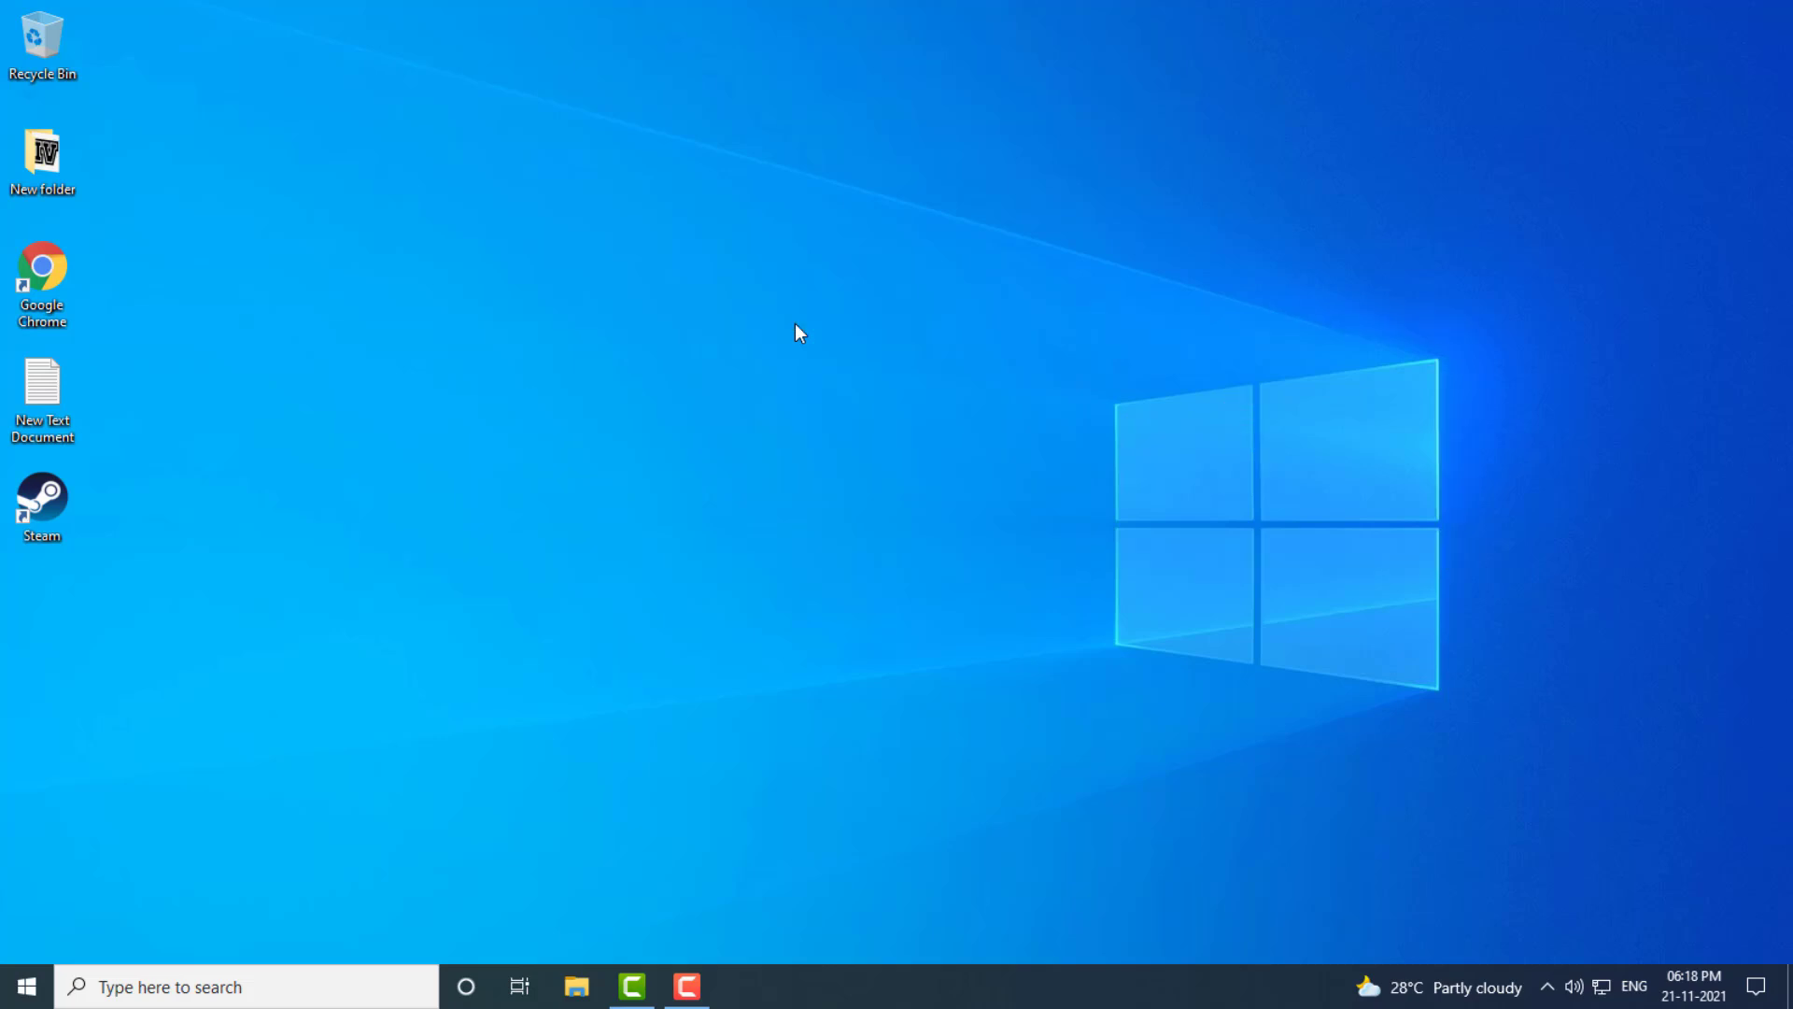
Step: Open Windows Settings and check for Windows updates under Update & Security
click(251, 986)
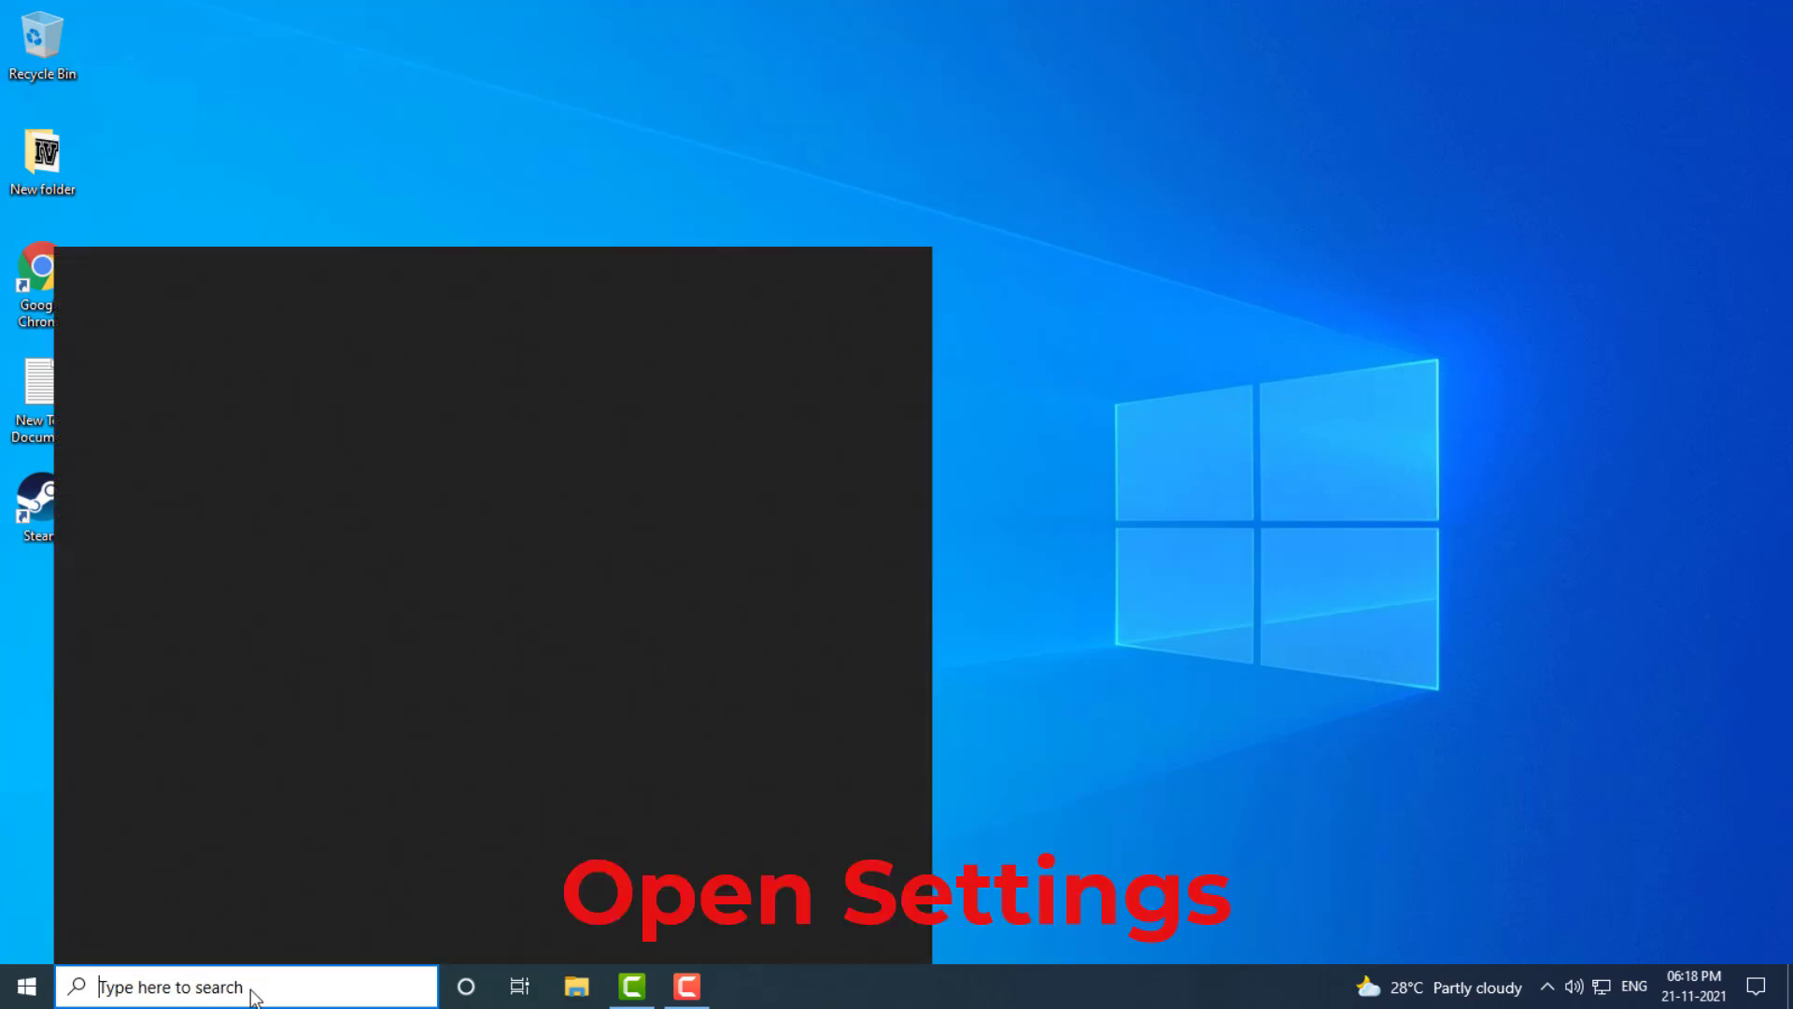
text(settings)
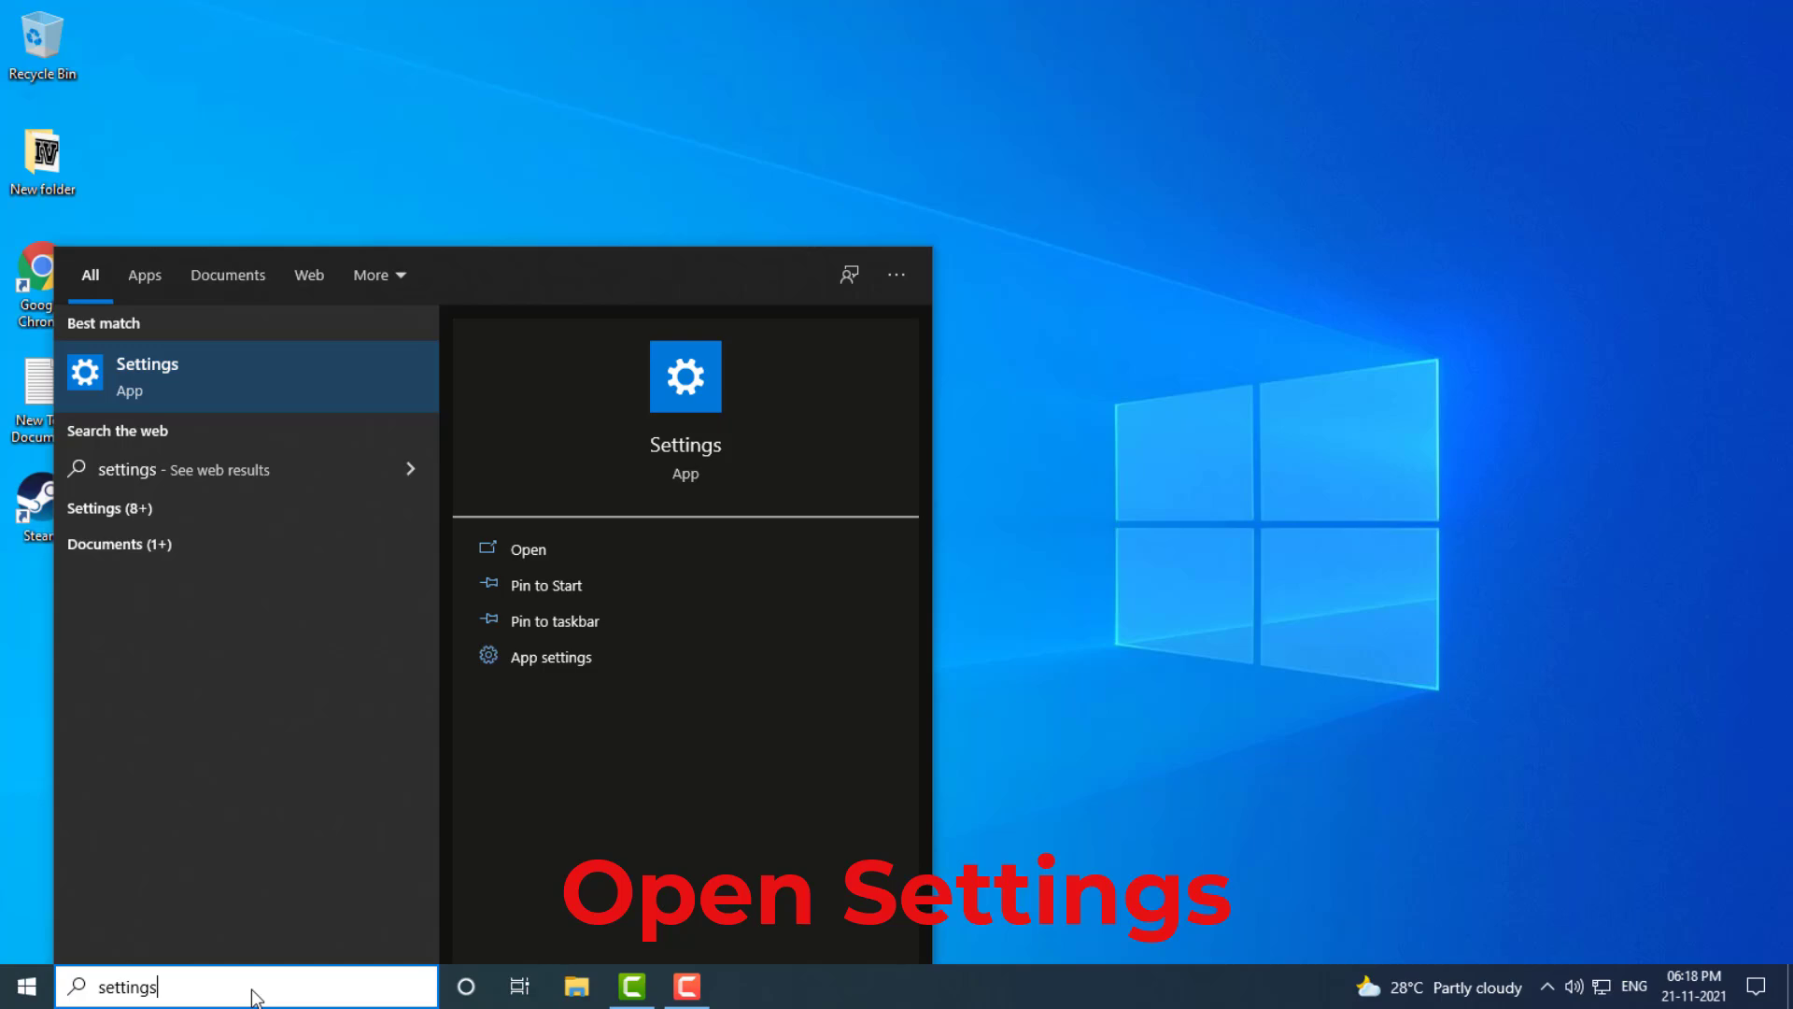
key(Return)
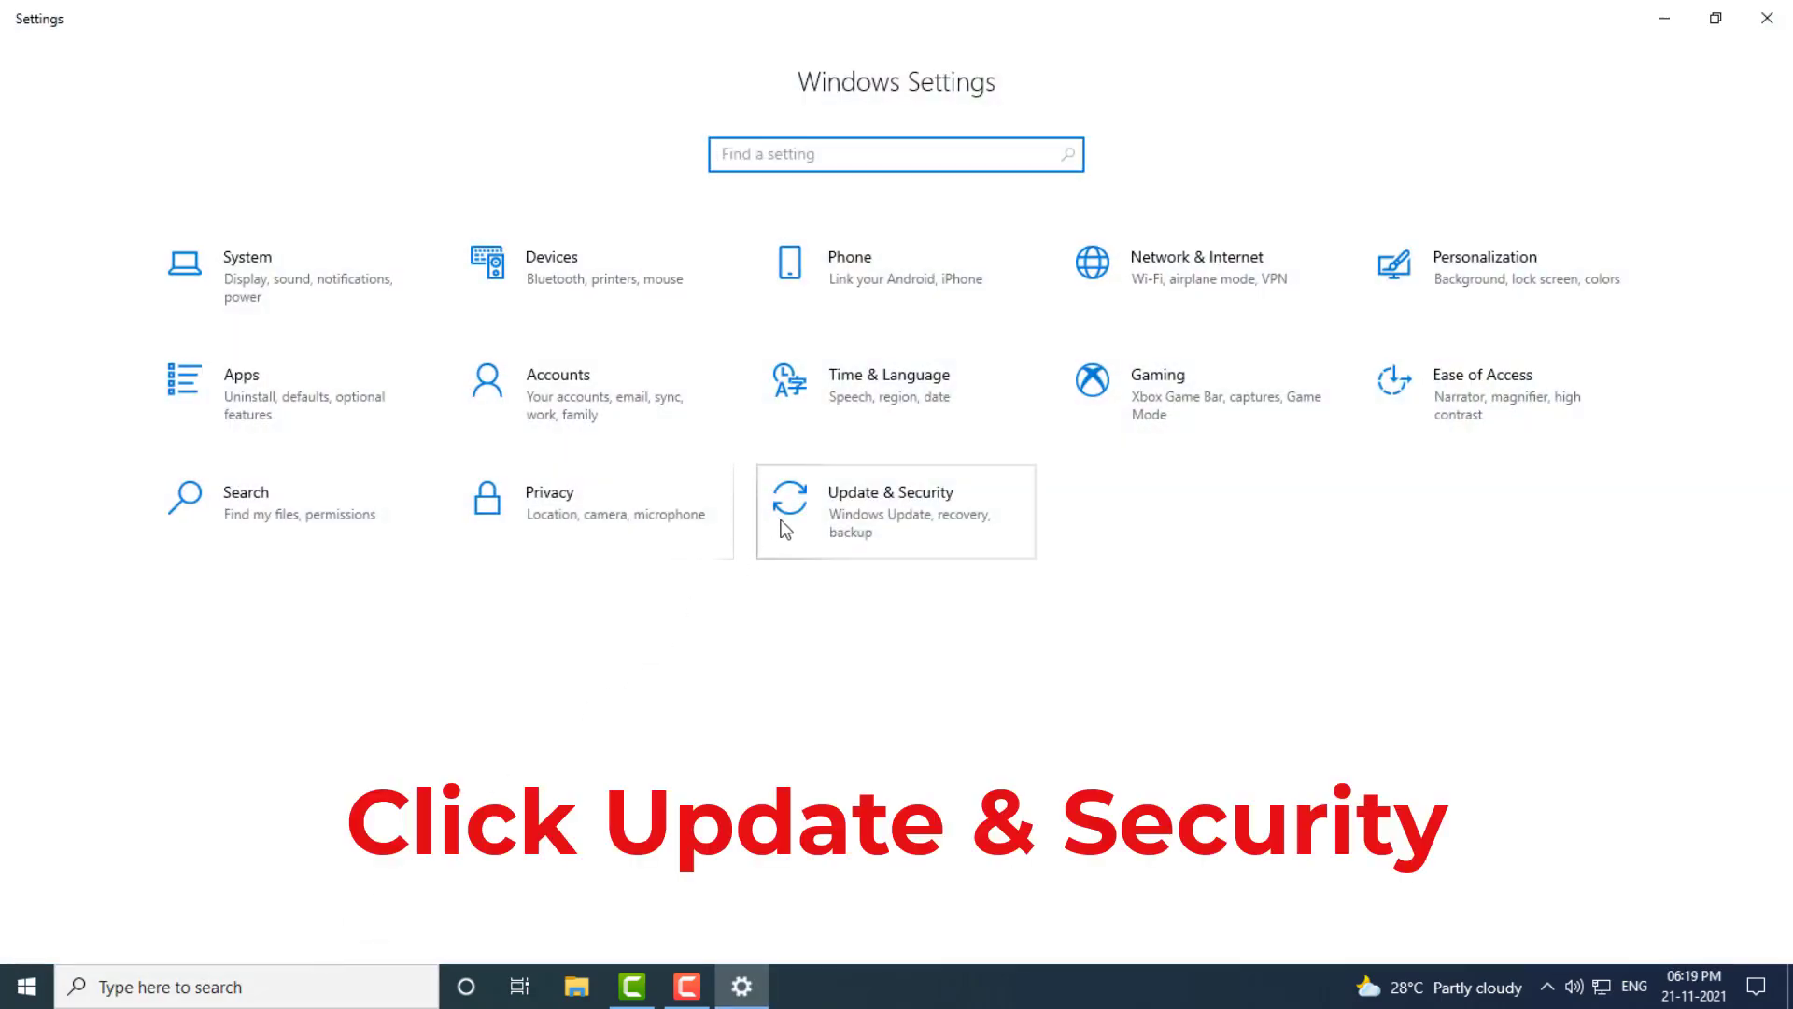
click(889, 505)
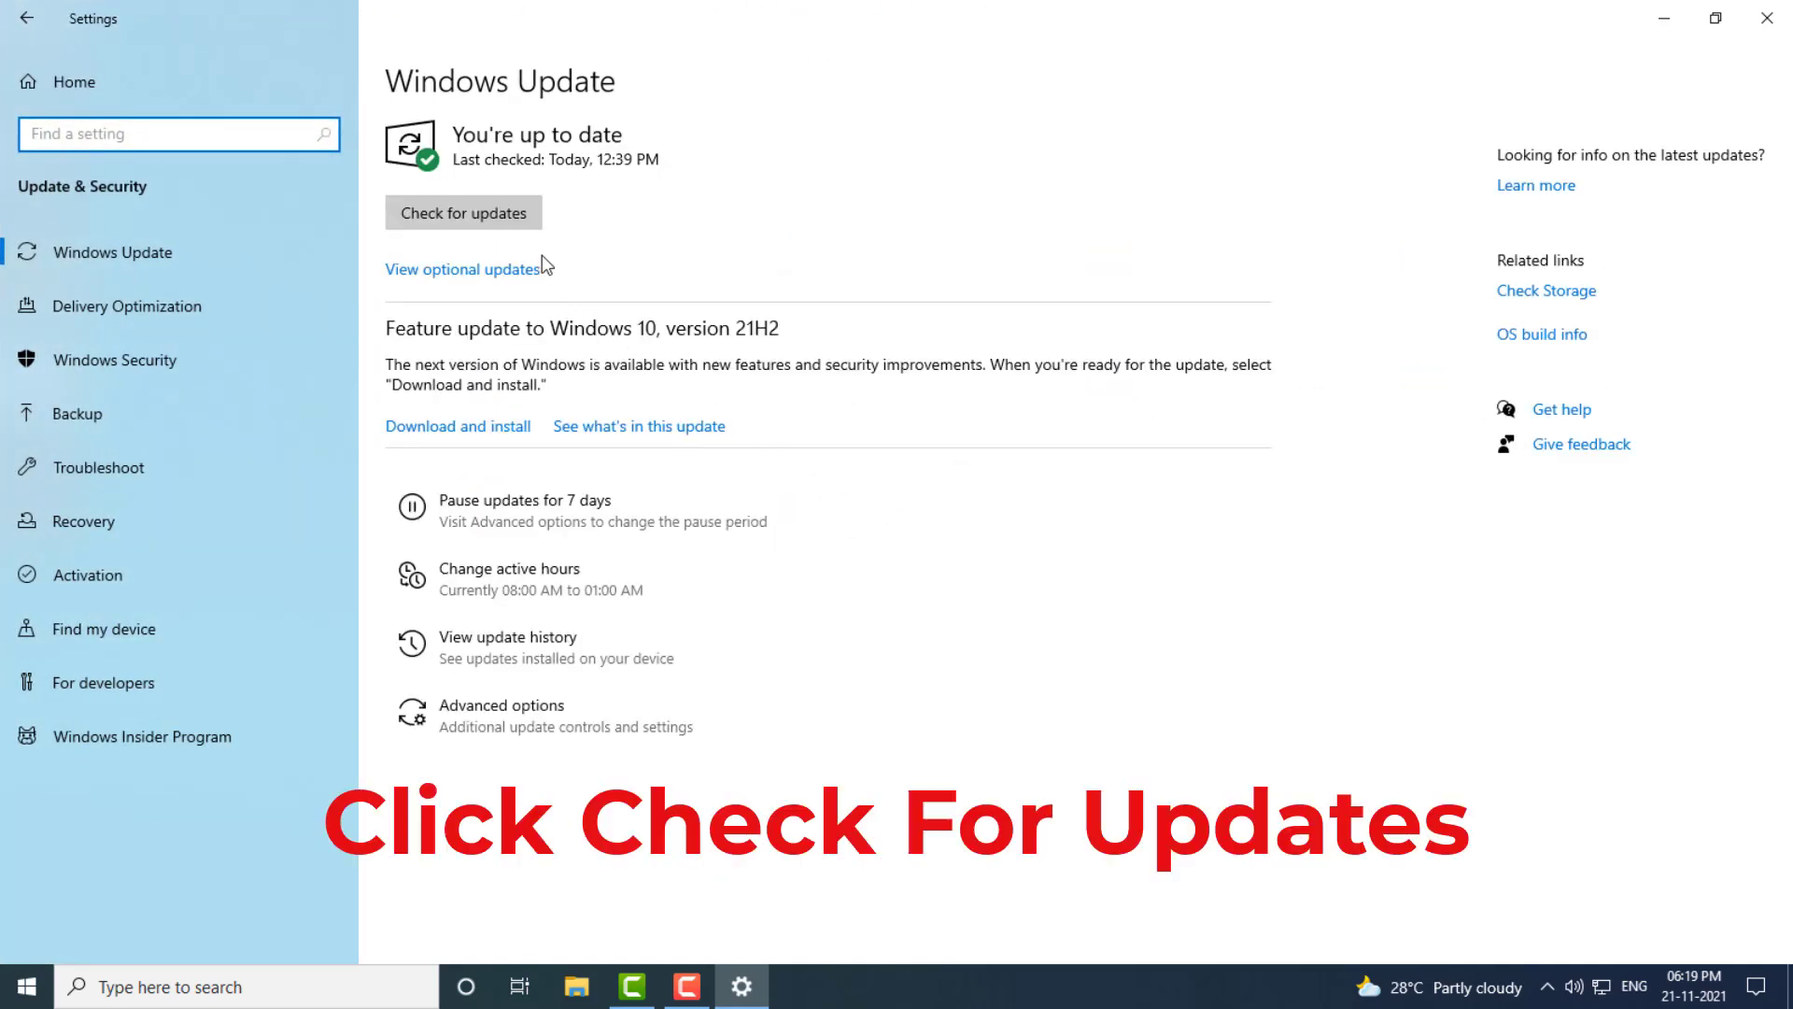
click(458, 209)
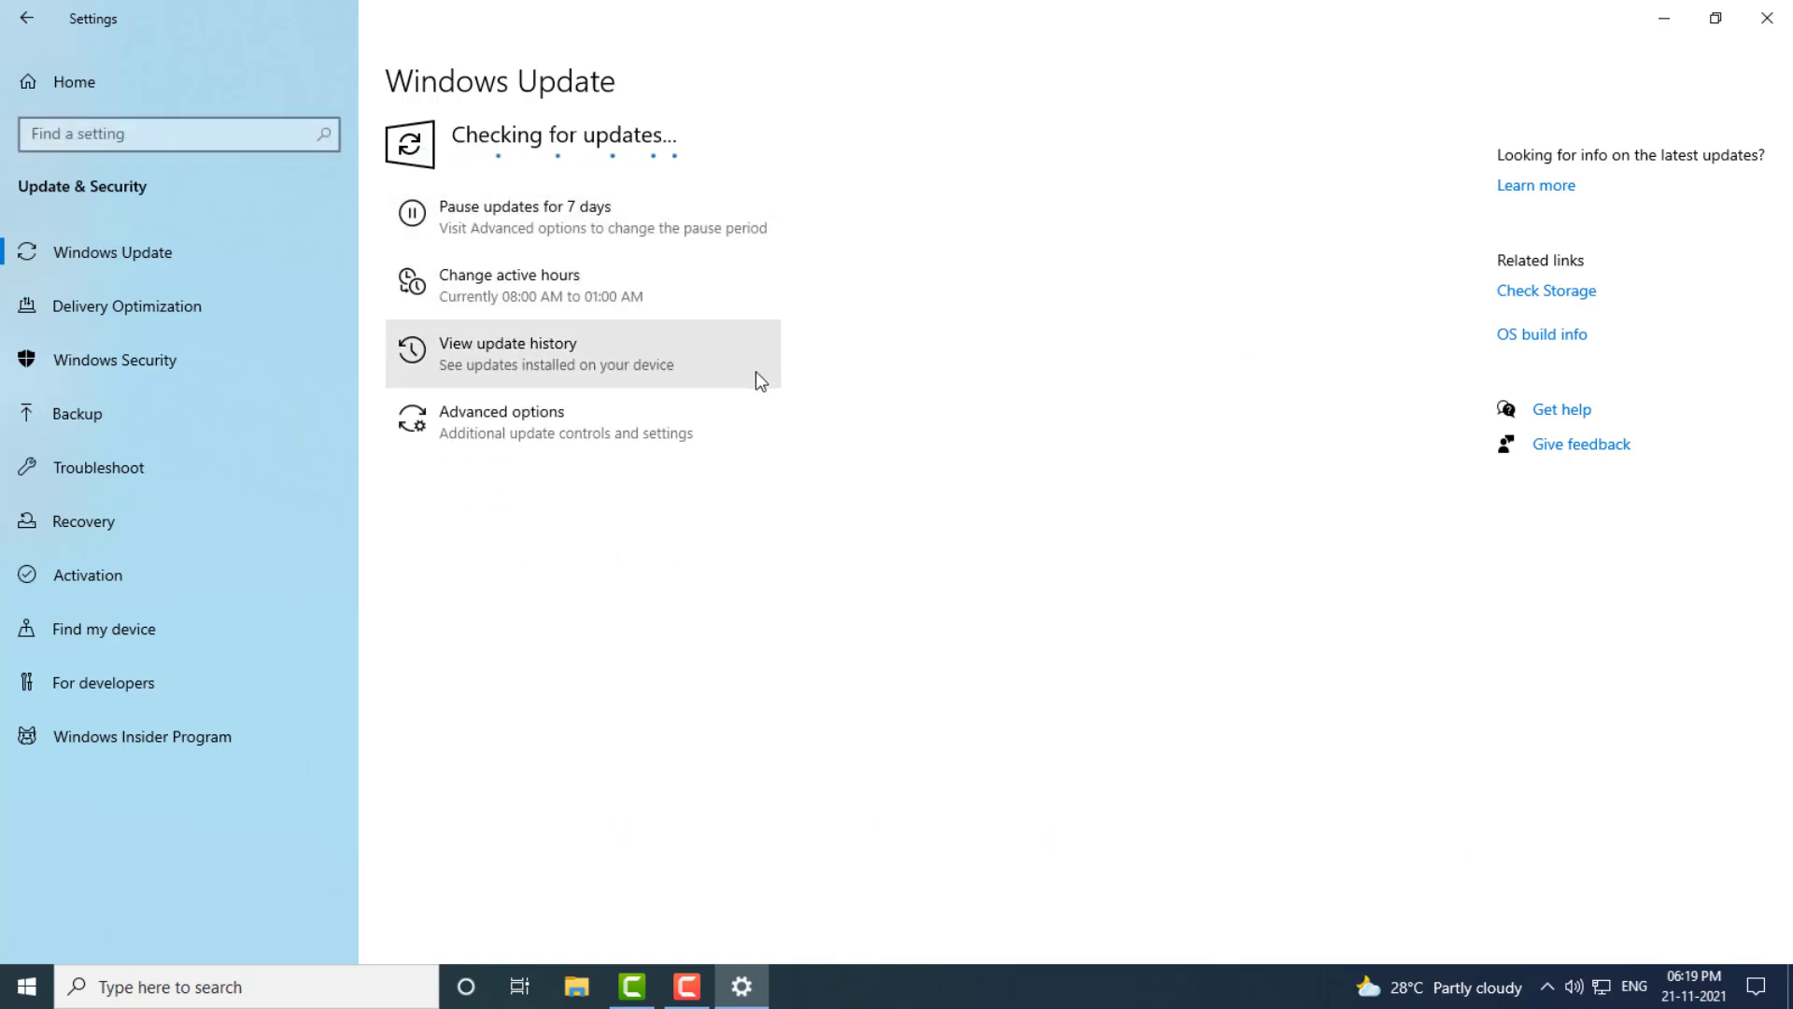